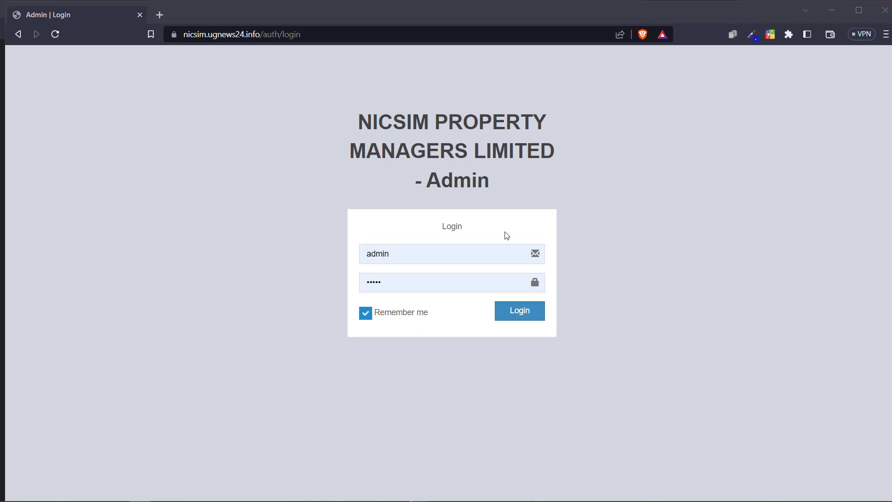
Step: Briefly zoom the login page in and out, then sign in as the admin
key("ctrl+plus")
key("ctrl+plus")
key("ctrl+minus")
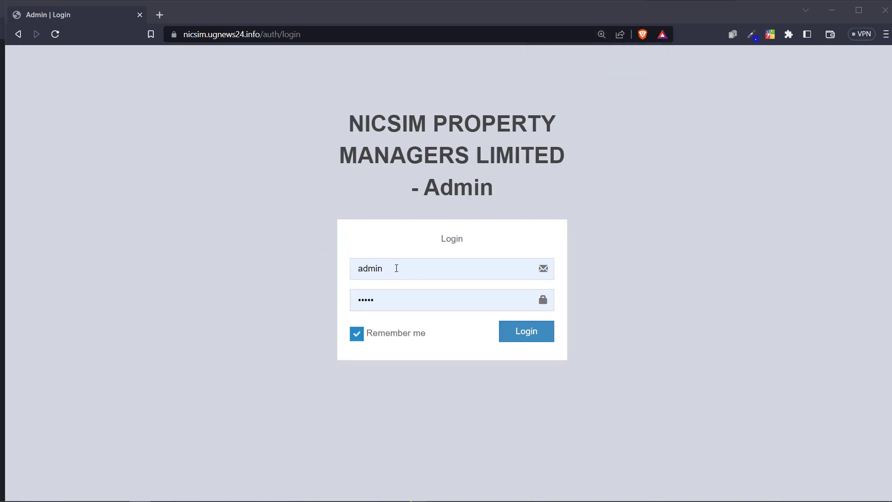
left_click(518, 332)
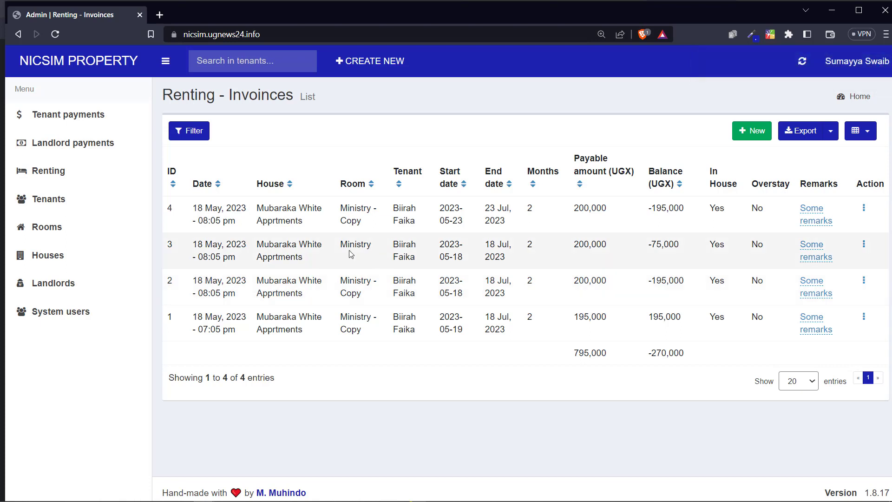
Step: Check the system volume, then zoom the Renting – Invoices list in and back out
mouse_move(793, 491)
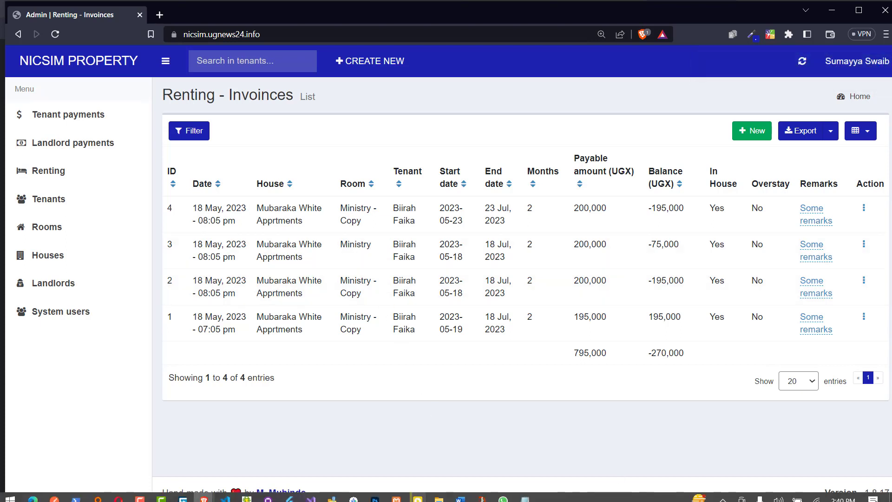
left_click(778, 493)
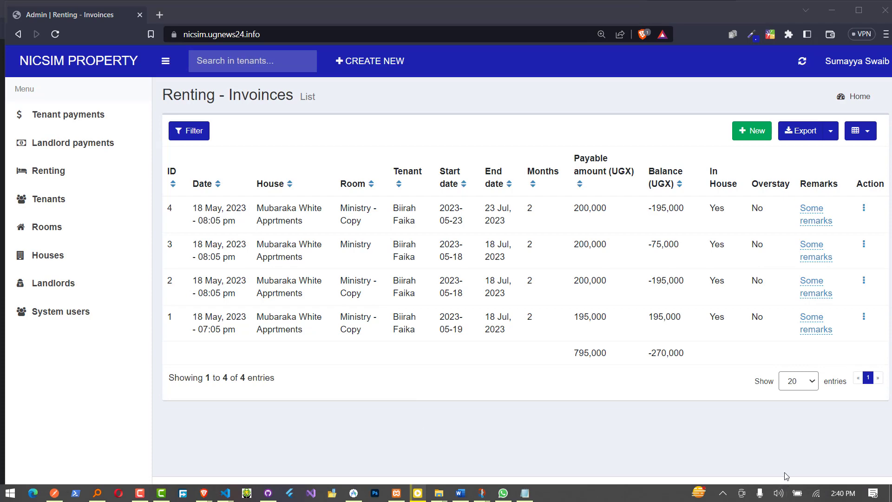
left_click(375, 178)
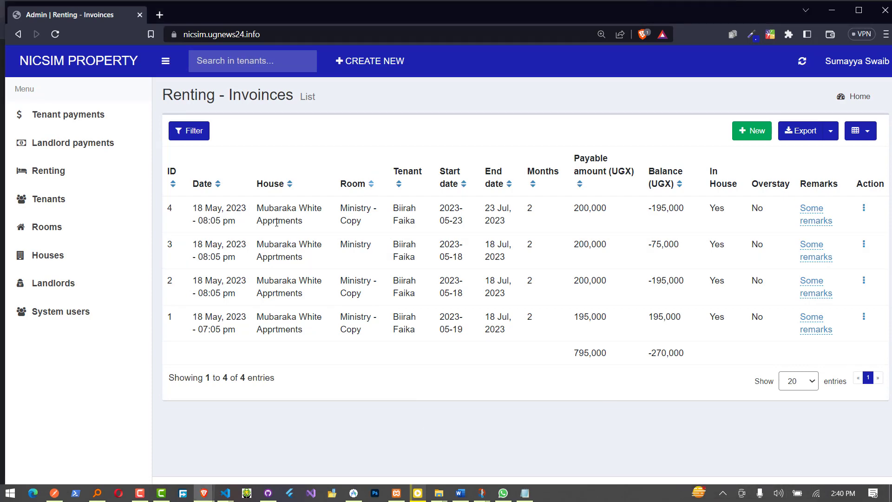
key("ctrl+plus")
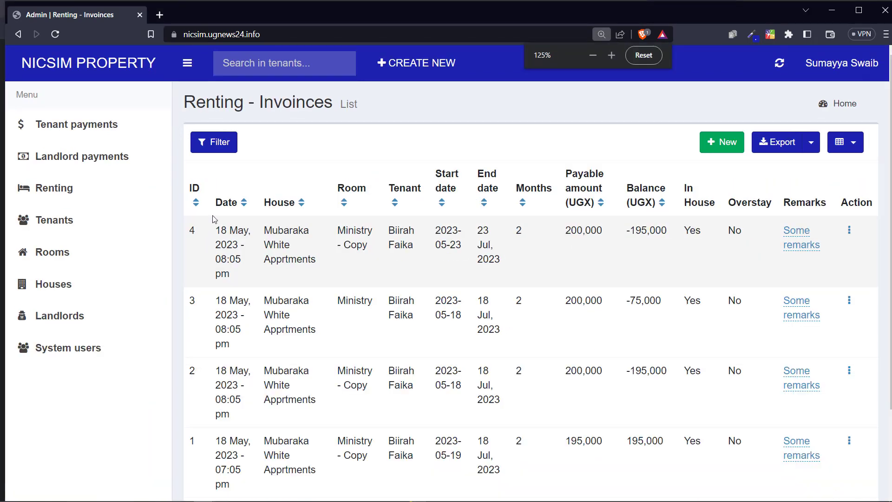
key("ctrl+minus")
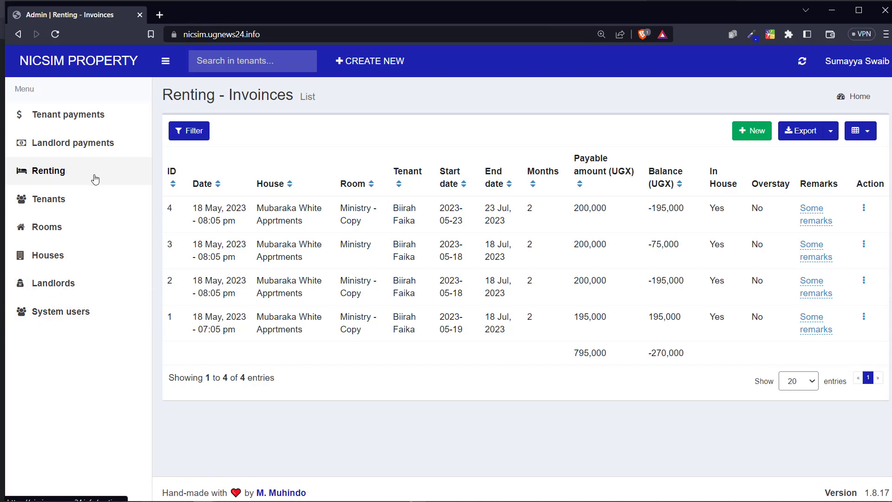
Step: Open the System users list and scroll through it
left_click(64, 313)
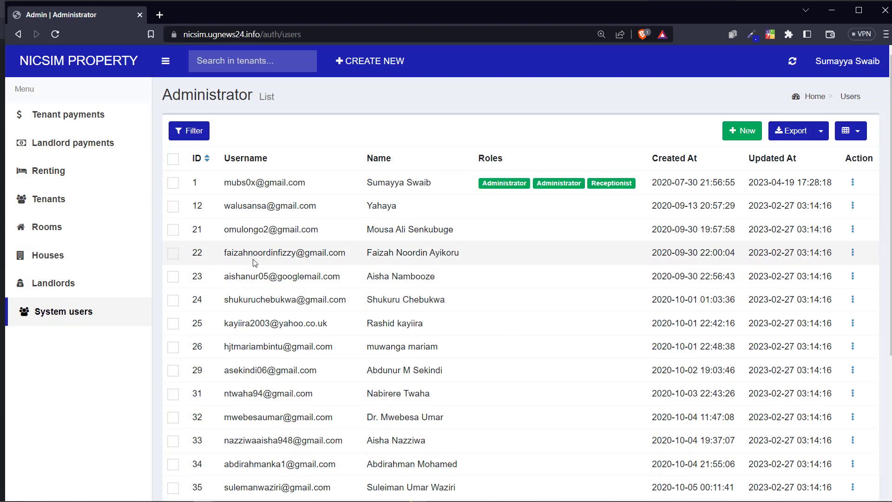
scroll(127, 279, "down", 5)
scroll(139, 276, "up", 5)
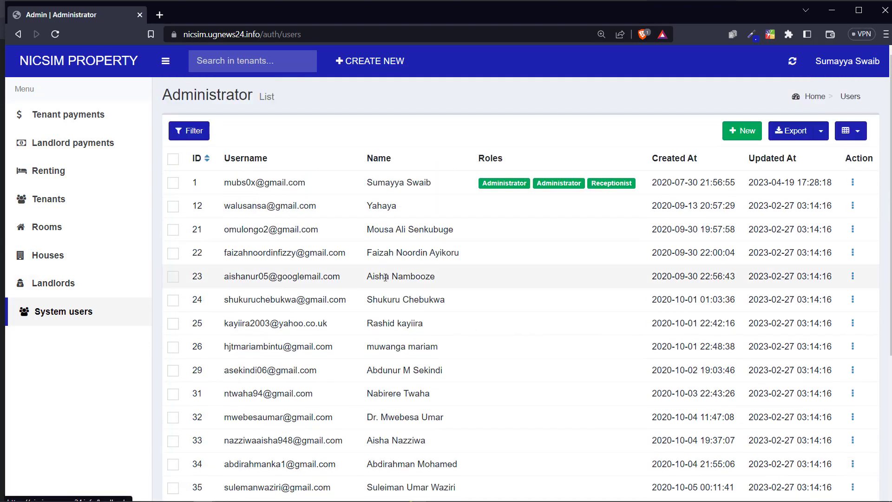
scroll(385, 277, "down", 5)
scroll(301, 315, "up", 5)
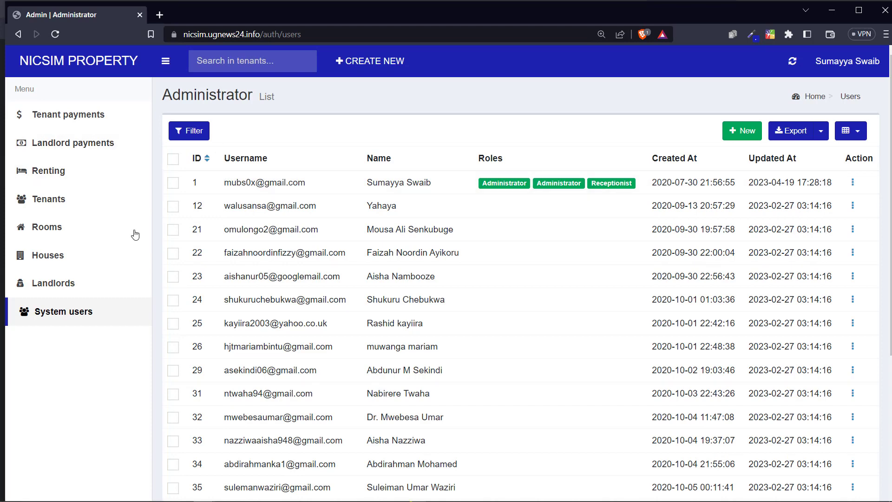
Step: Zoom the users list in and out, then bring up the blank new-user Create form
key("ctrl+plus")
key("ctrl+plus")
key("ctrl+plus")
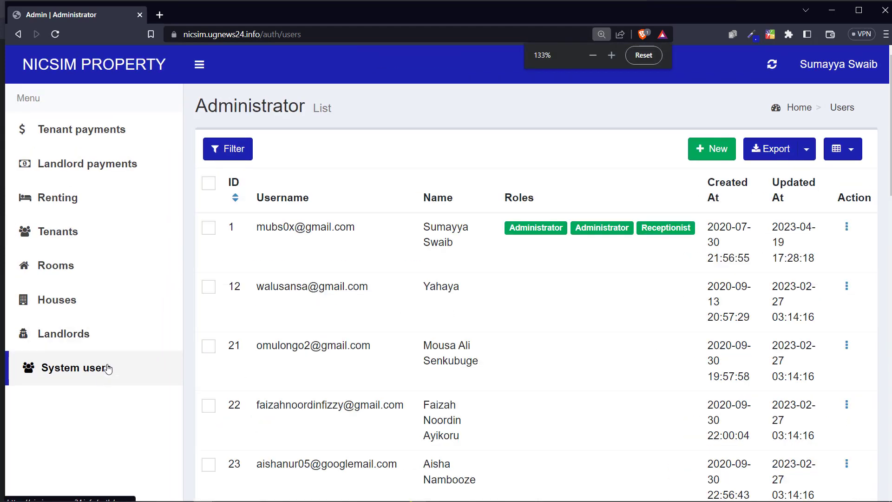
key("ctrl+minus")
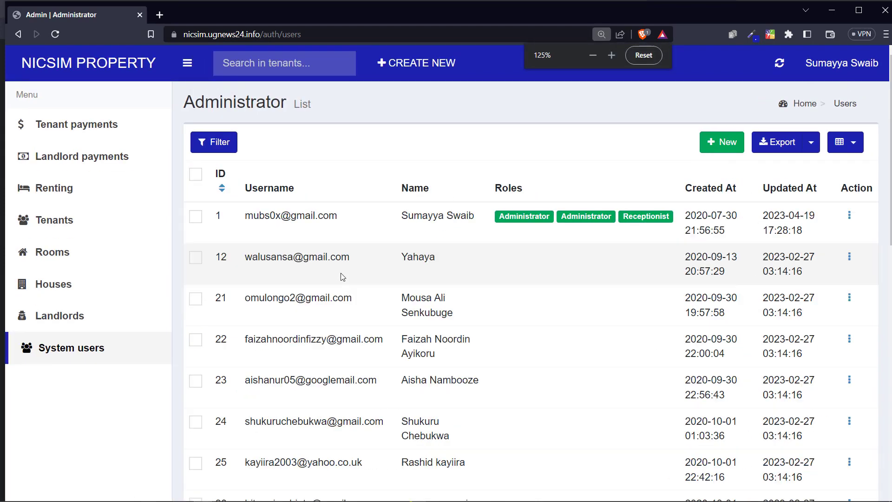
left_click(718, 144)
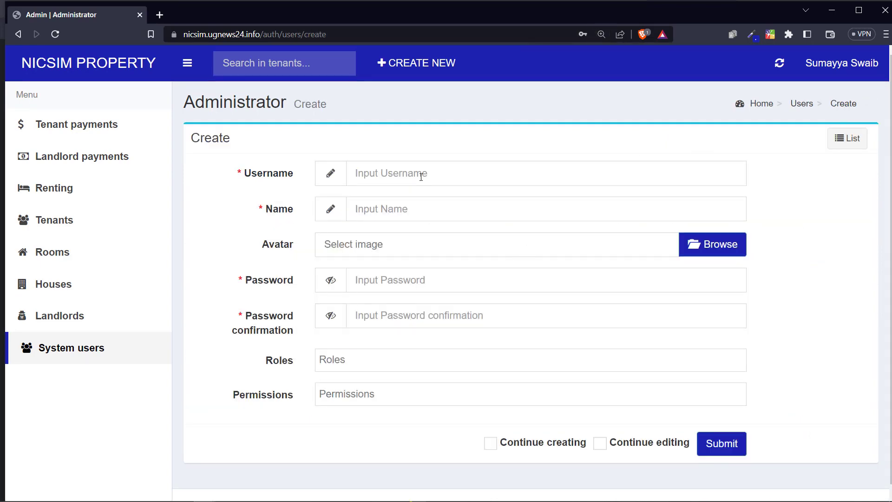
Step: Look over the new-user form's username, name and roles fields, then go back to the users list
left_click(421, 177)
left_click(416, 209)
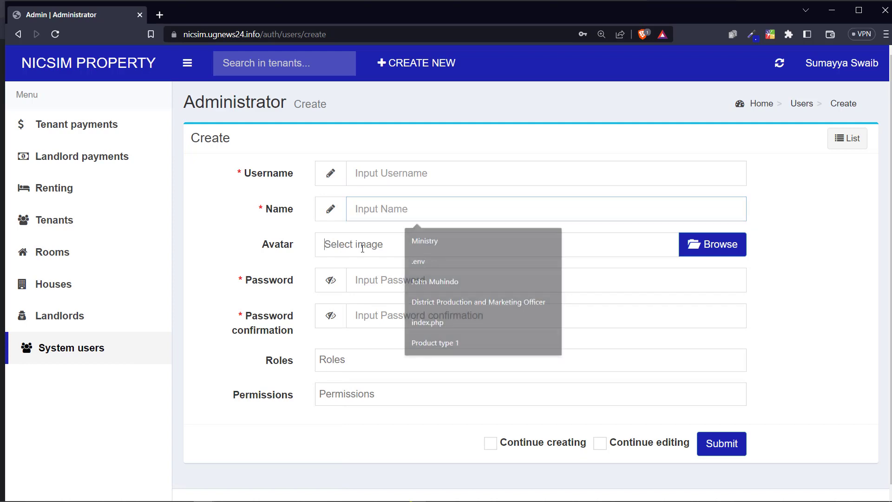
left_click(385, 297)
left_click(403, 368)
left_click(105, 353)
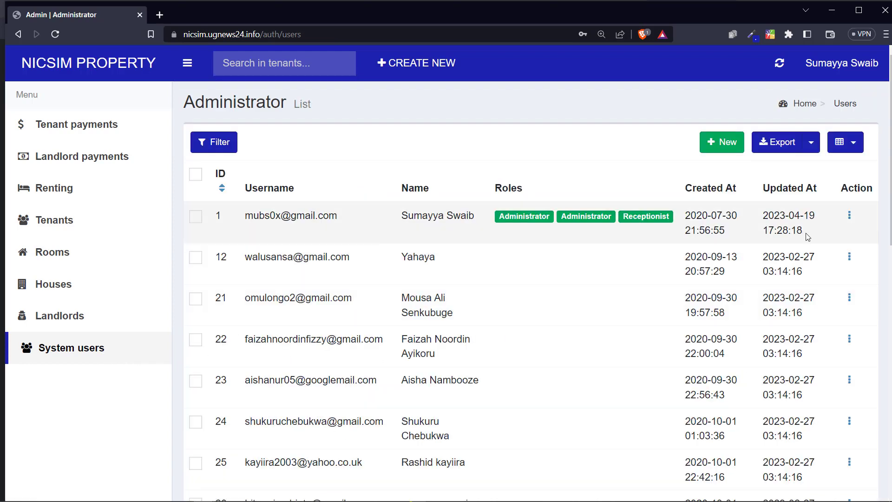
Step: Open the first user's edit form, inspect its Permissions and Roles options, and return unsaved
left_click(849, 219)
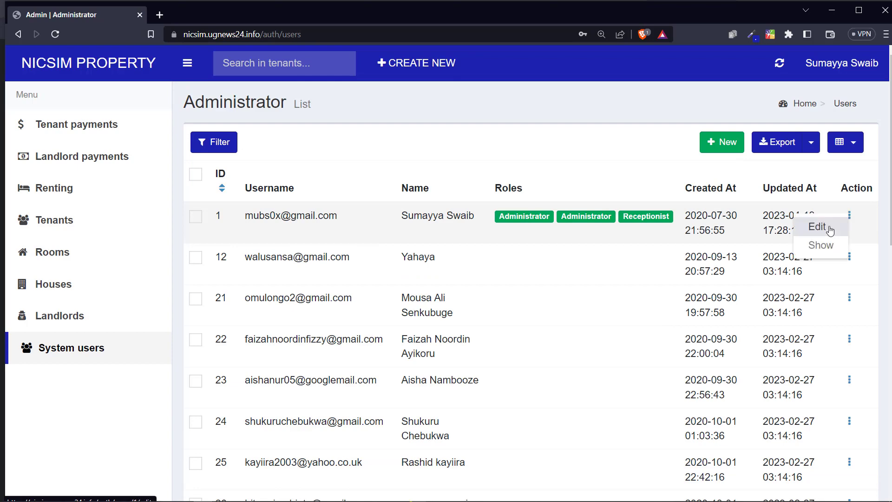
left_click(773, 226)
scroll(510, 280, "down", 6)
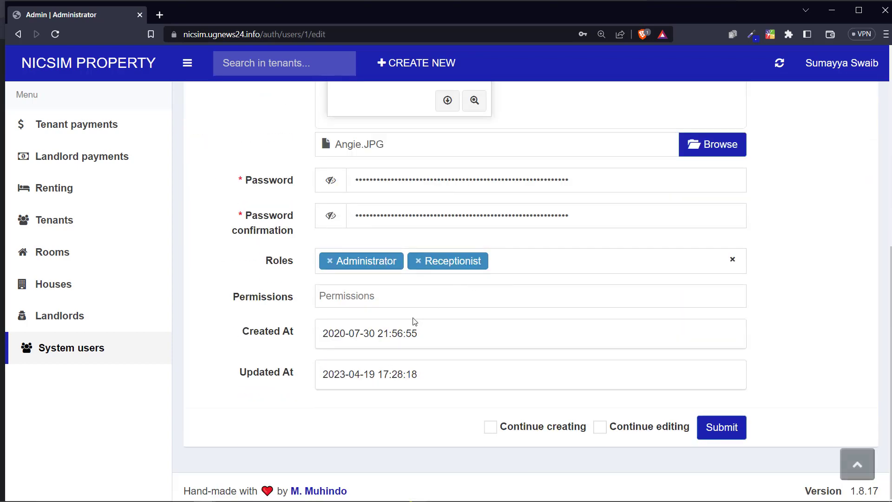
left_click(394, 298)
double_click(268, 294)
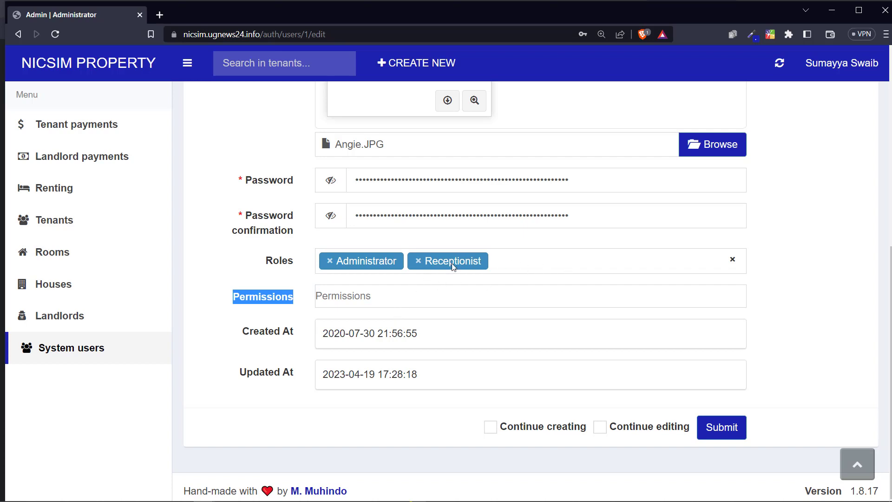
left_click(542, 266)
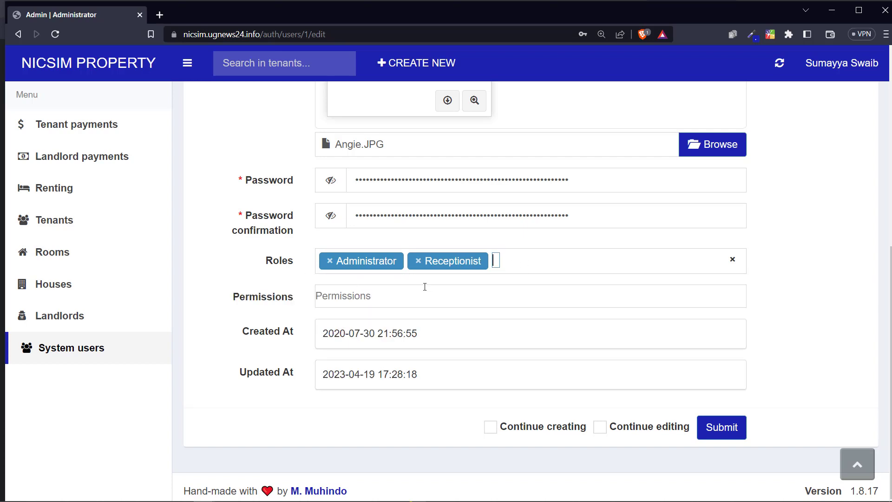
left_click(556, 256)
double_click(267, 274)
left_click(88, 344)
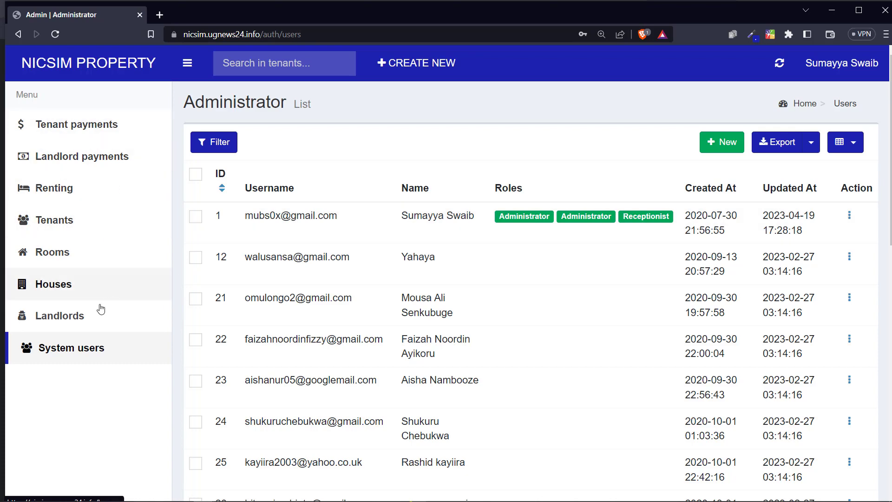
Step: View the Landlords list, then the Houses list with its three registered houses
left_click(80, 318)
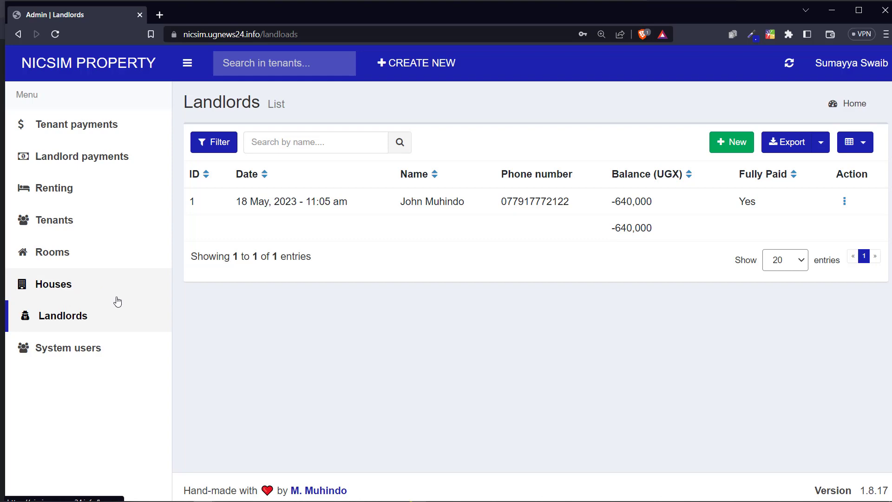
left_click(71, 286)
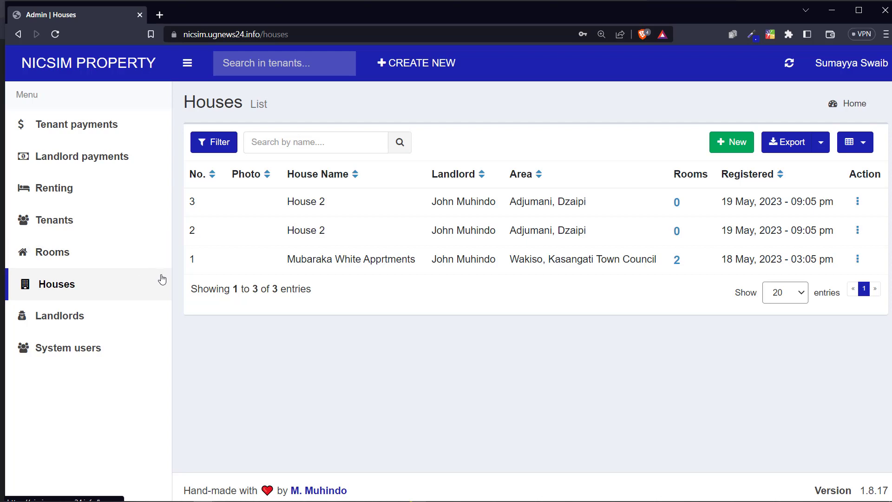
Step: Step through the Rooms and Tenants lists, then go to Renting invoices
left_click(110, 252)
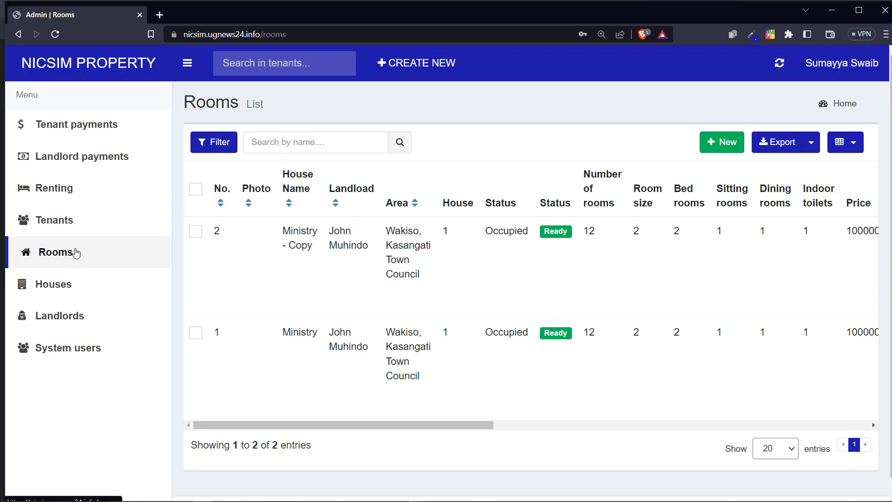
left_click(66, 222)
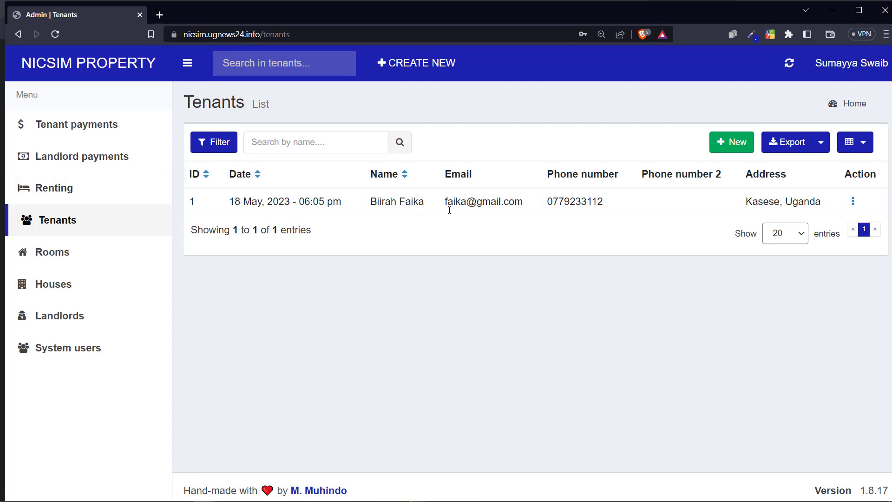
left_click(90, 187)
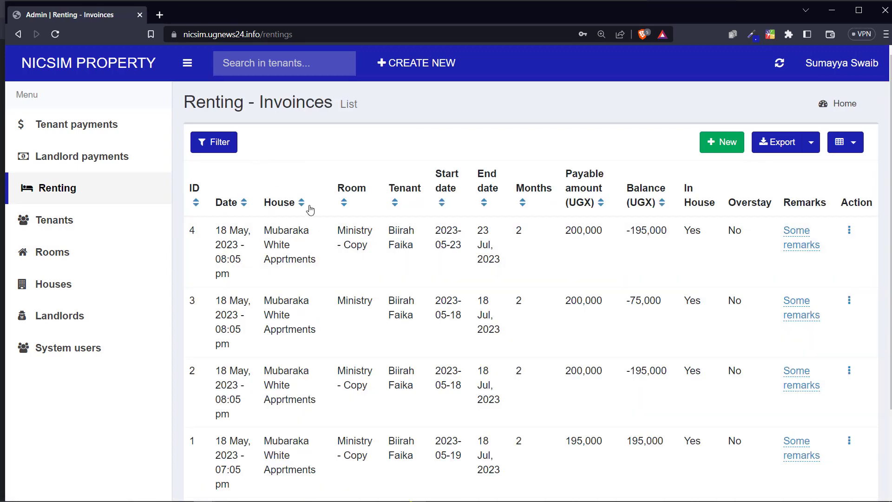
Step: Scroll the invoices to review their totals, select the page heading, then open Landlord payments
scroll(325, 232, "down", 3)
scroll(341, 251, "up", 3)
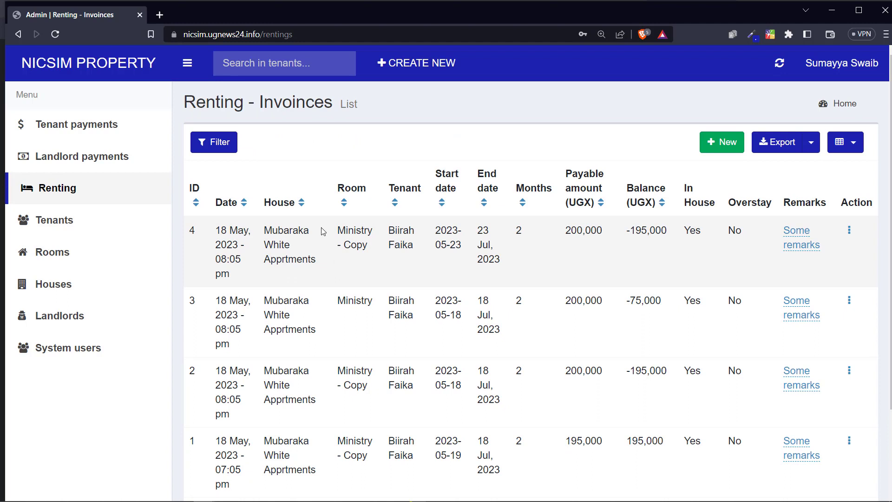
scroll(462, 242, "down", 3)
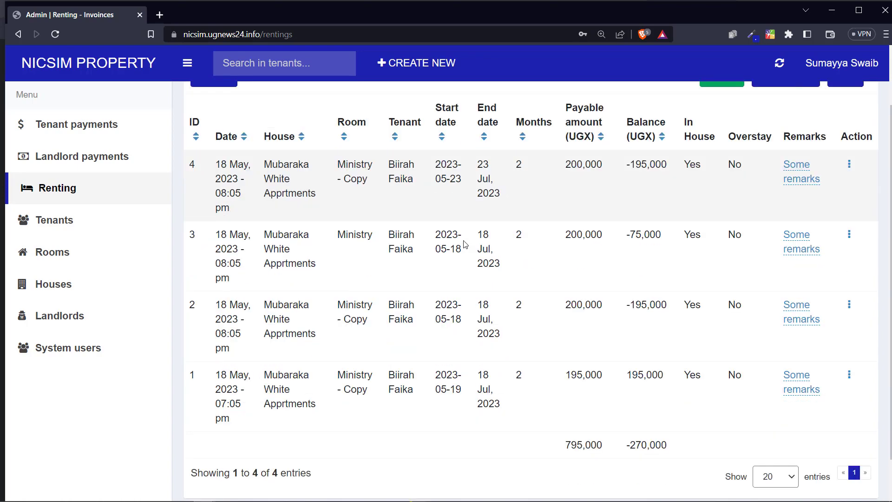
scroll(464, 232, "up", 3)
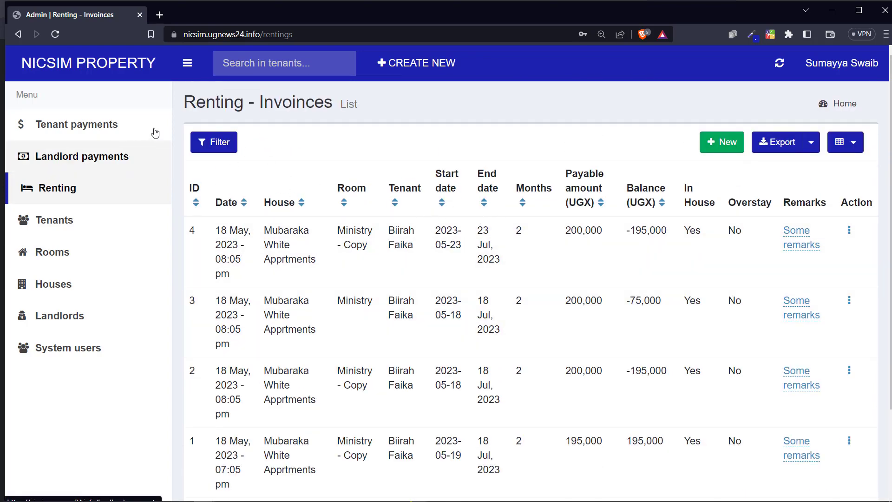
double_click(284, 98)
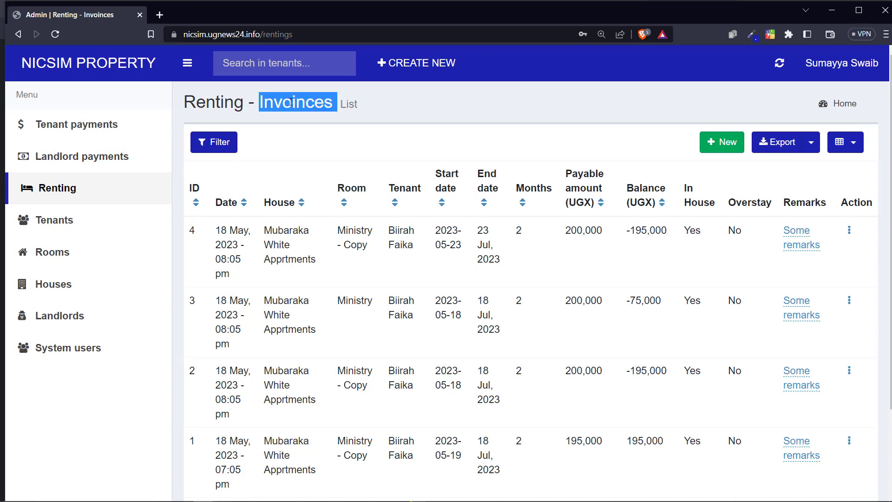
triple_click(291, 102)
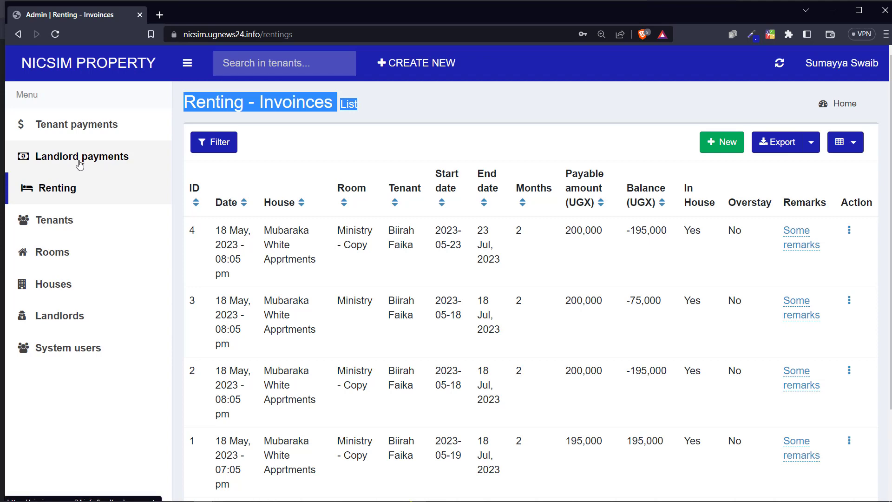
left_click(56, 161)
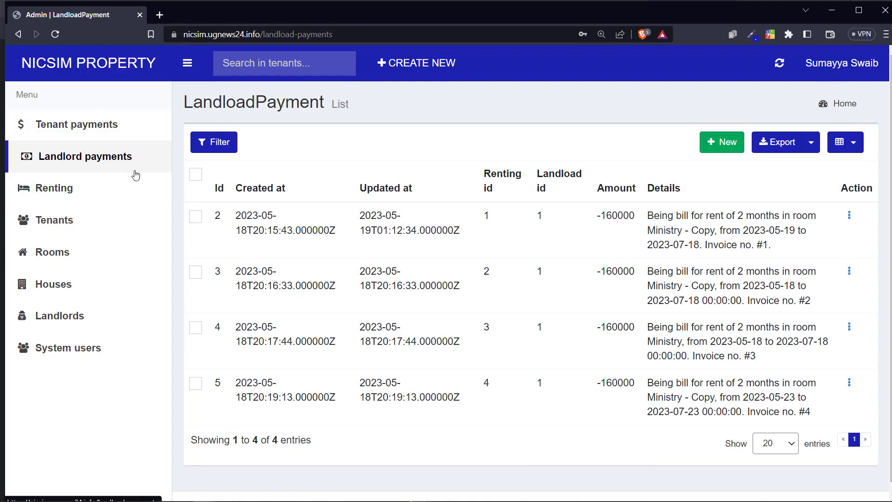
Step: Scroll the four landlord payment entries, then open the Tenant payments list
scroll(226, 277, "down", 1)
scroll(210, 230, "up", 1)
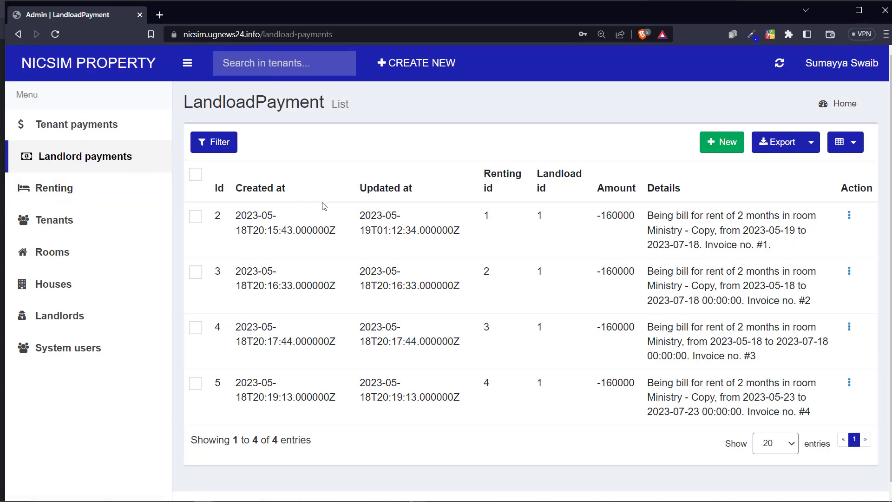
left_click(85, 124)
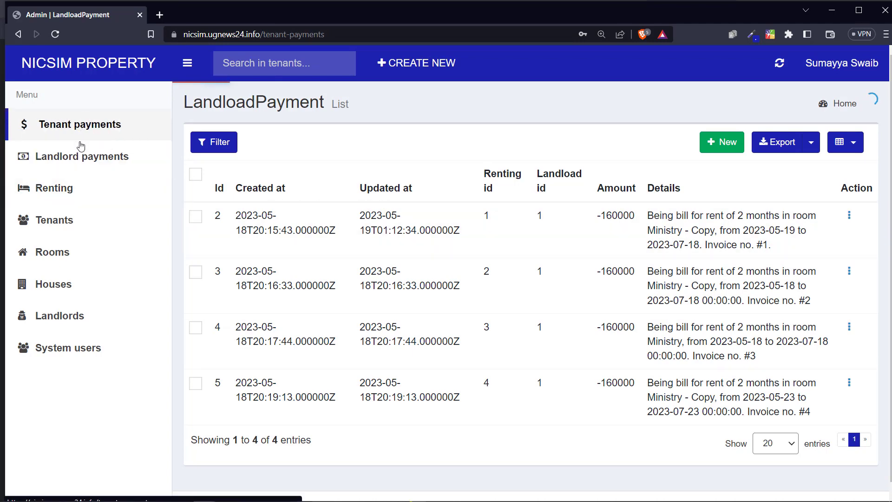
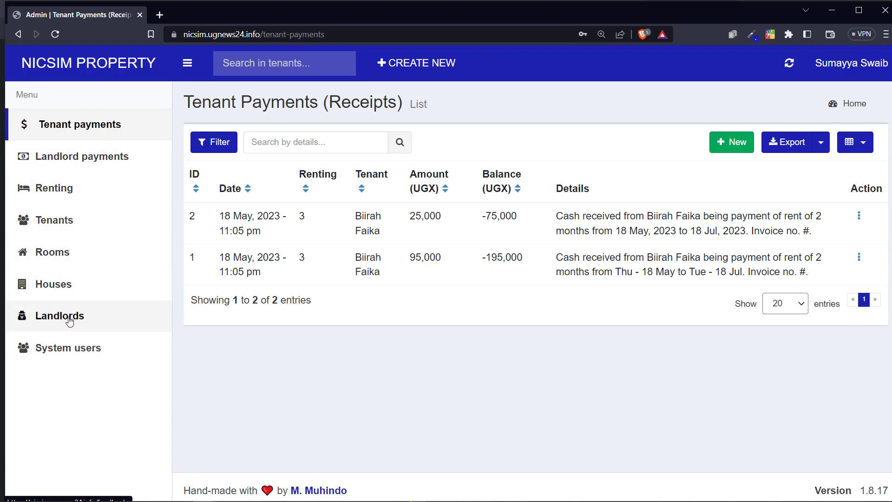
Step: Start a new landlord record and enter the landlord's name and e-mail address
left_click(69, 320)
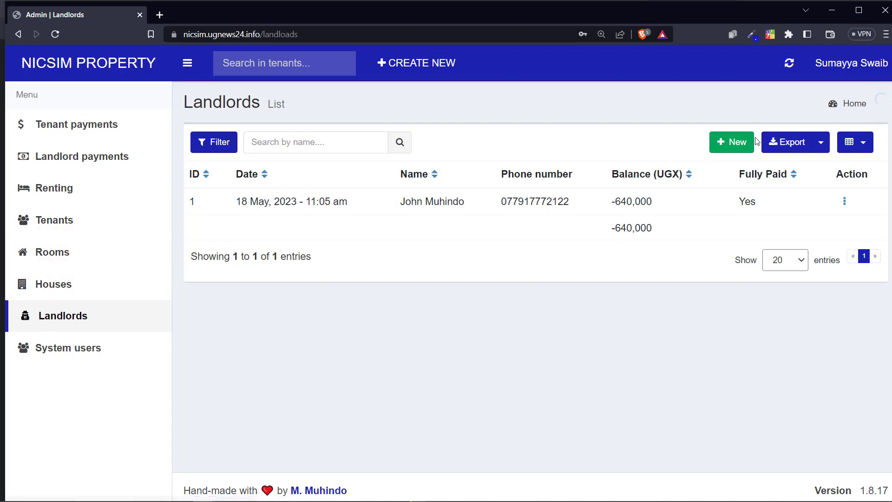
left_click(732, 143)
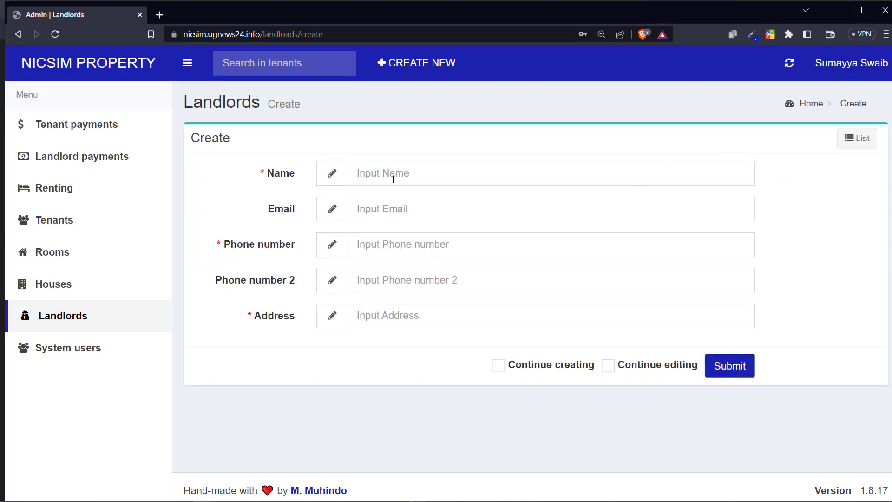
left_click(392, 182)
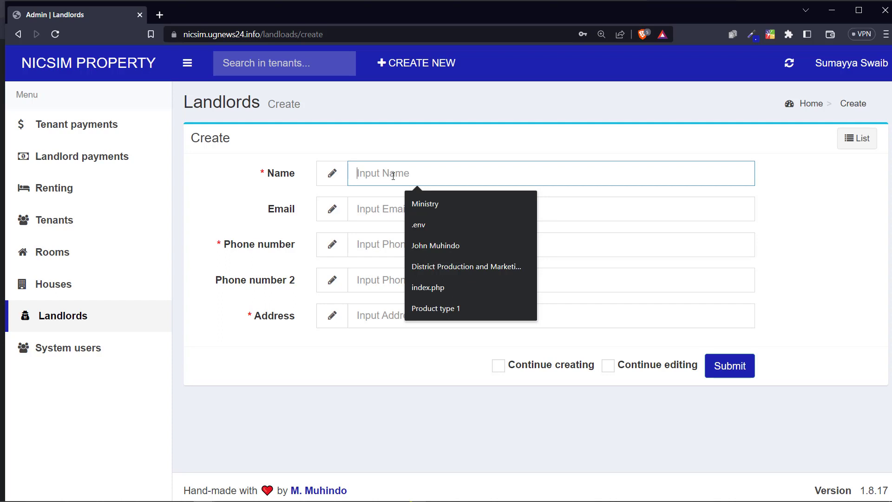
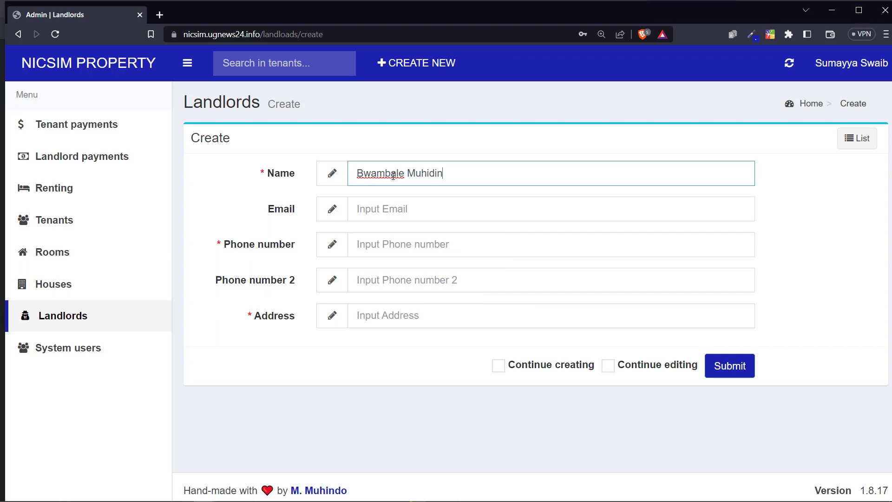
key("Tab")
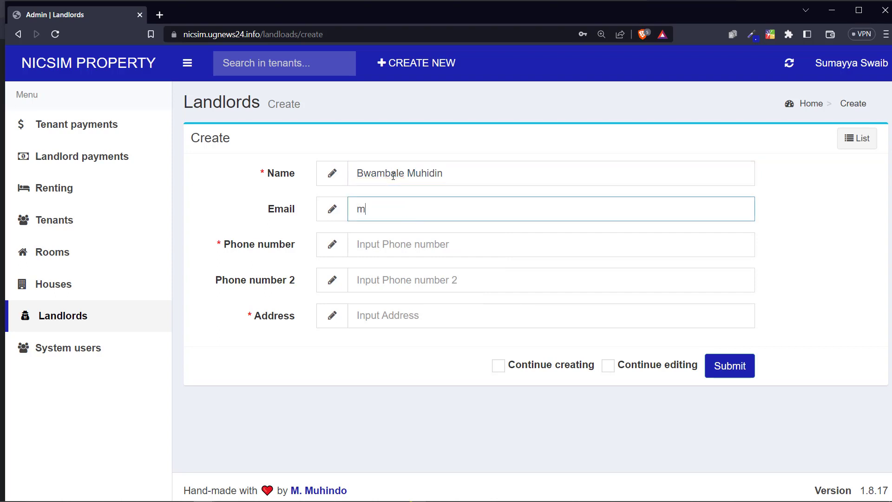
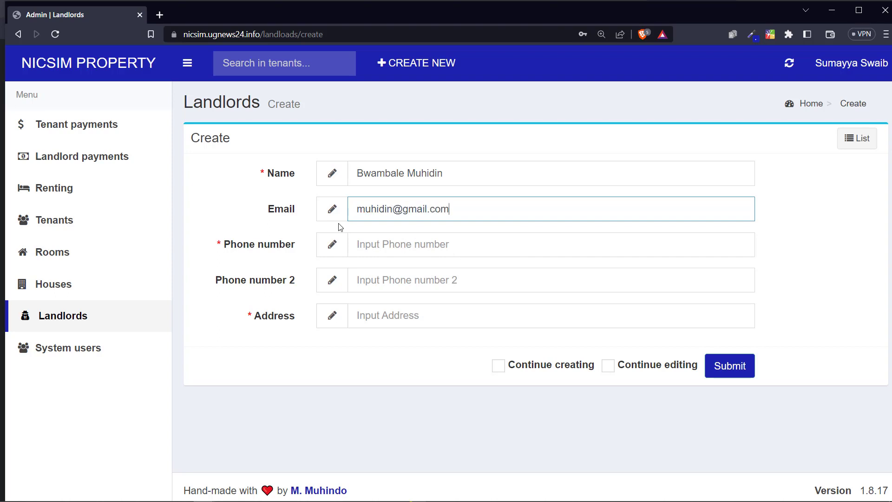
Step: Fill in both phone numbers and the landlord's address, then submit the record
left_click(393, 247)
left_click(434, 278)
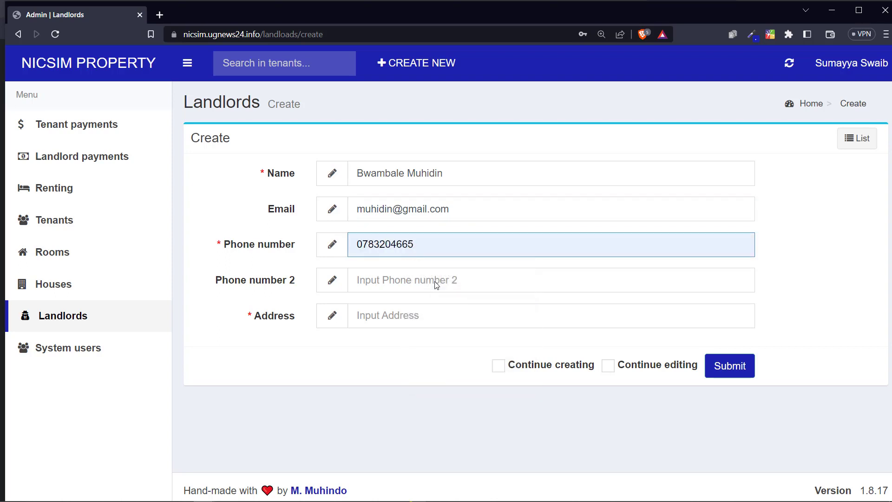
key("BackSpace")
key("BackSpace")
type("11")
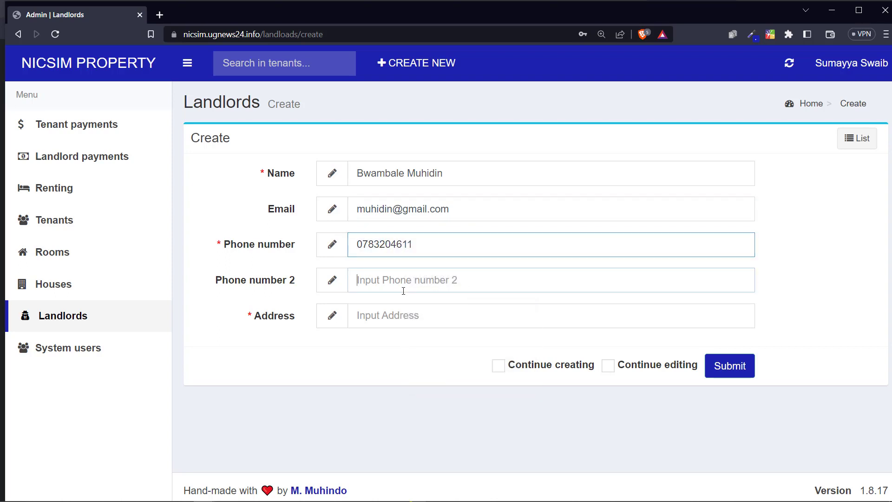
left_click(403, 283)
left_click(438, 309)
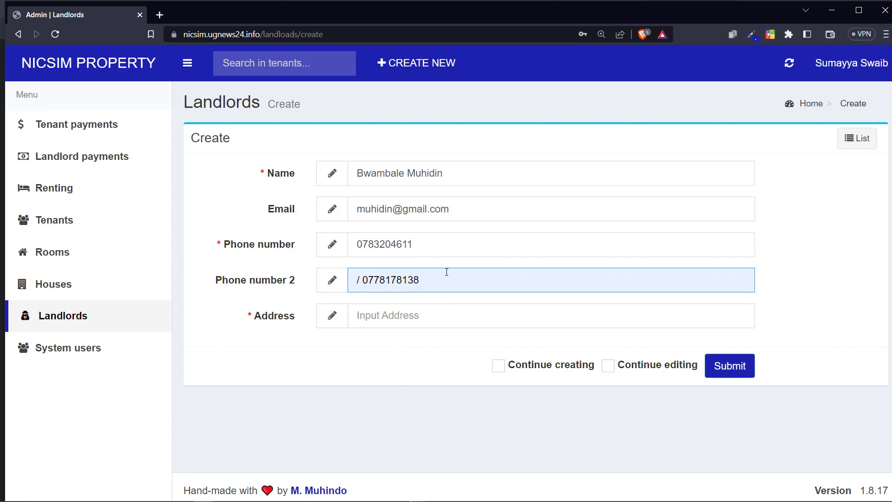
key("BackSpace")
key("BackSpace")
type("11")
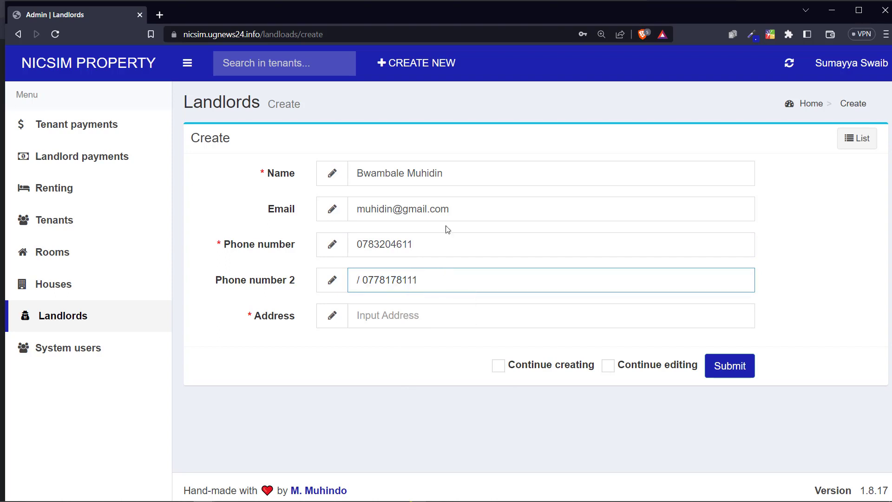
left_click(390, 314)
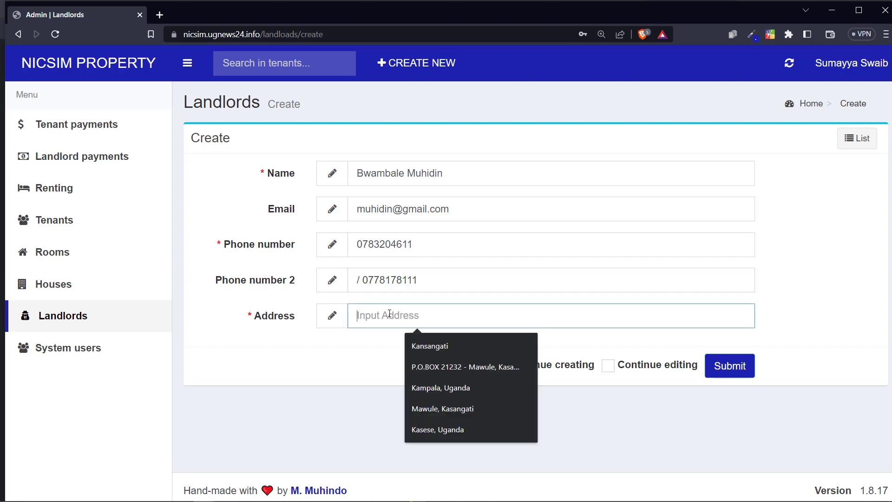
type("Kasese")
left_click(729, 365)
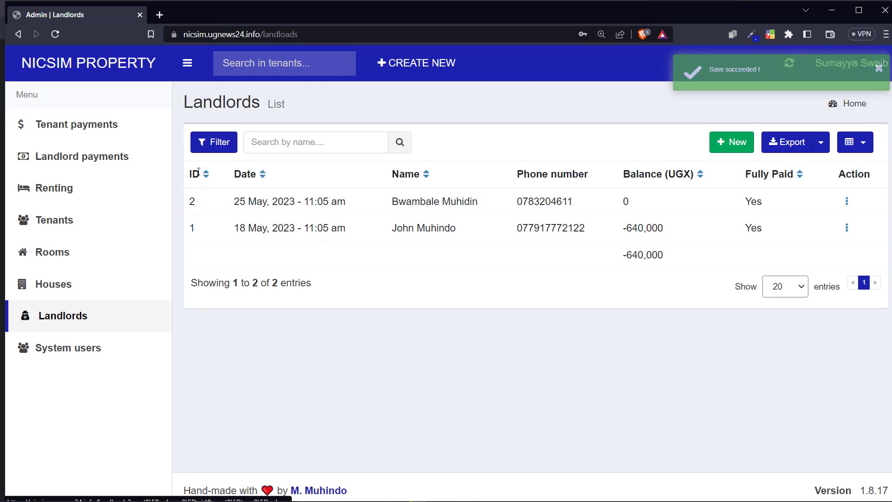
Step: Show the Email, Phone number 2 and Address columns in the Landlords list
left_click_drag(191, 176, 255, 175)
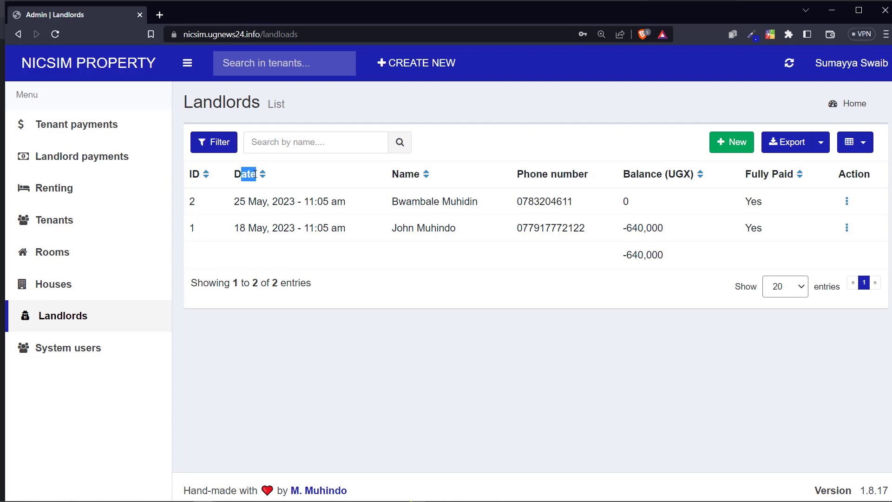
left_click_drag(390, 174, 693, 180)
left_click(591, 175)
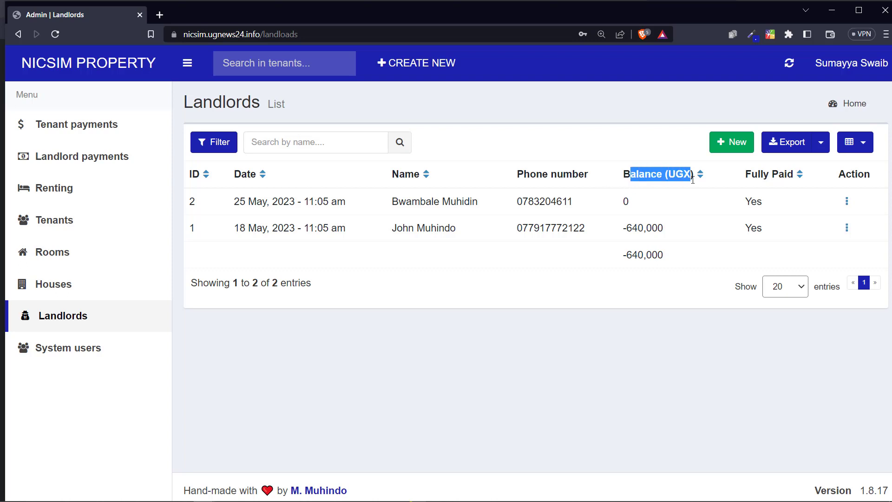
left_click(846, 153)
left_click(779, 229)
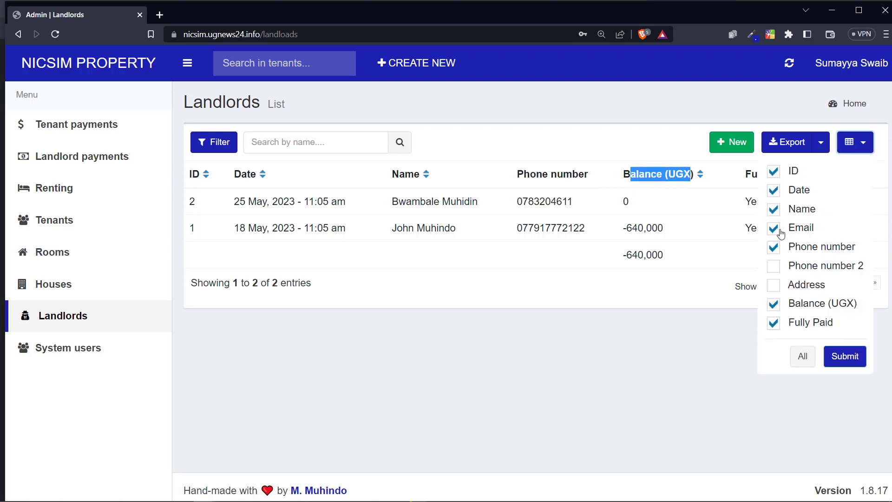
left_click(776, 267)
left_click(782, 285)
left_click(843, 356)
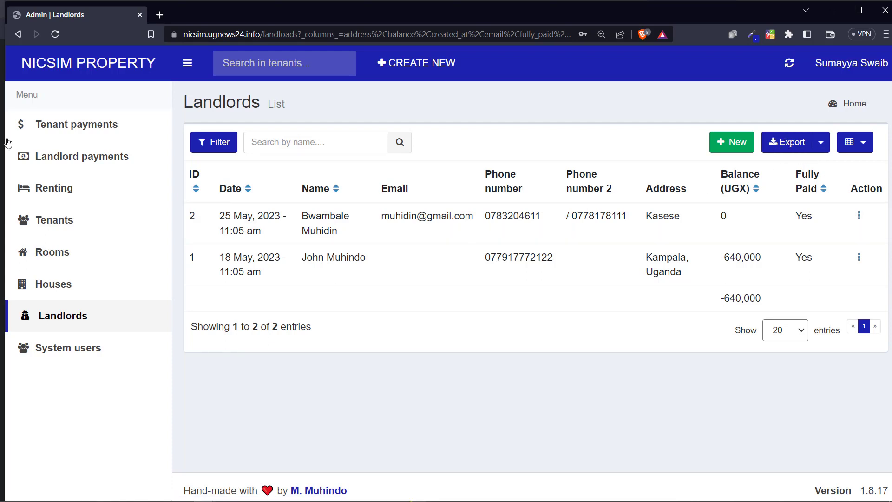
Step: Reload the Landlords list with its default columns, then go to the Houses list
left_click(68, 324)
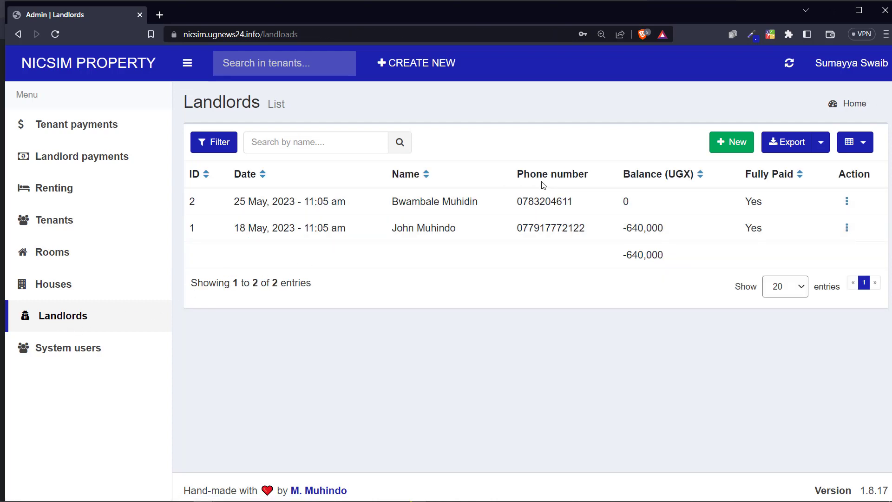
left_click_drag(630, 174, 684, 175)
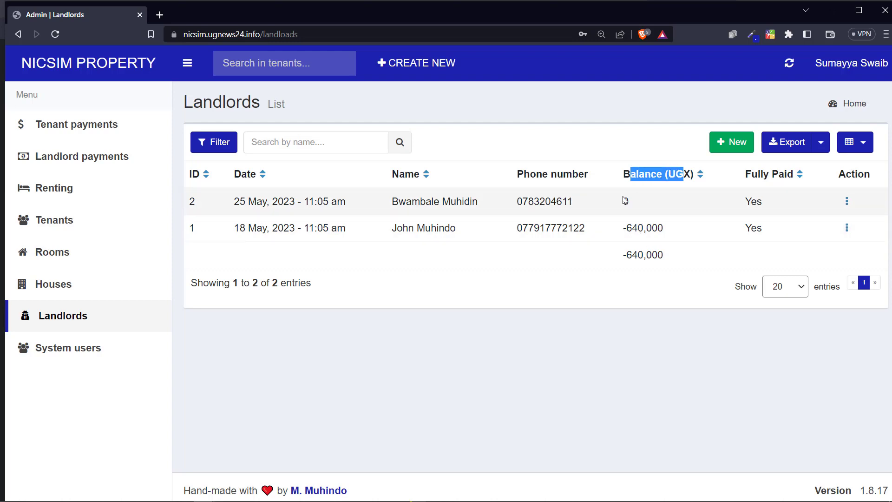
left_click_drag(623, 201, 629, 204)
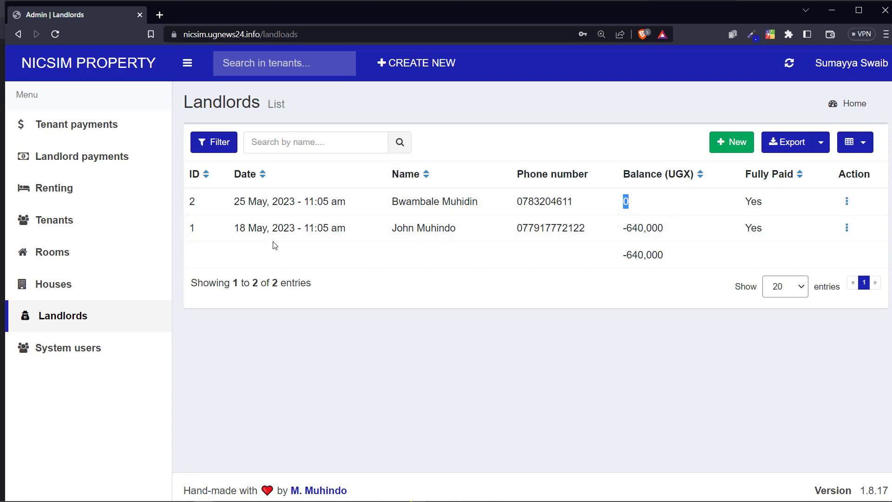
left_click(76, 285)
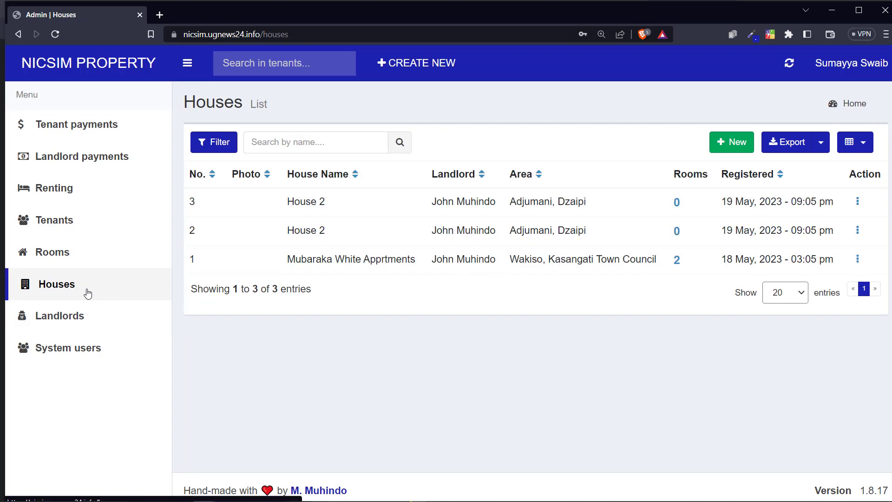
Step: Start a new house assigned to the new landlord in area Lokole, Agago
left_click(724, 143)
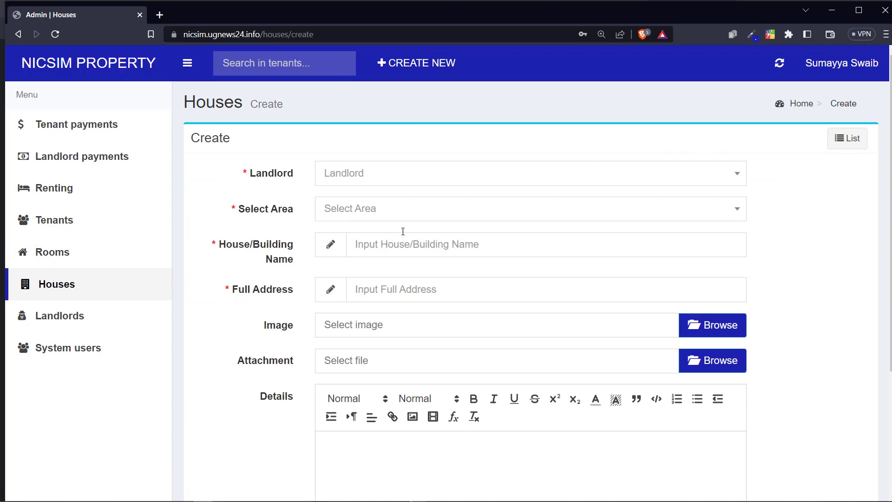
left_click_drag(279, 179, 320, 178)
left_click(366, 177)
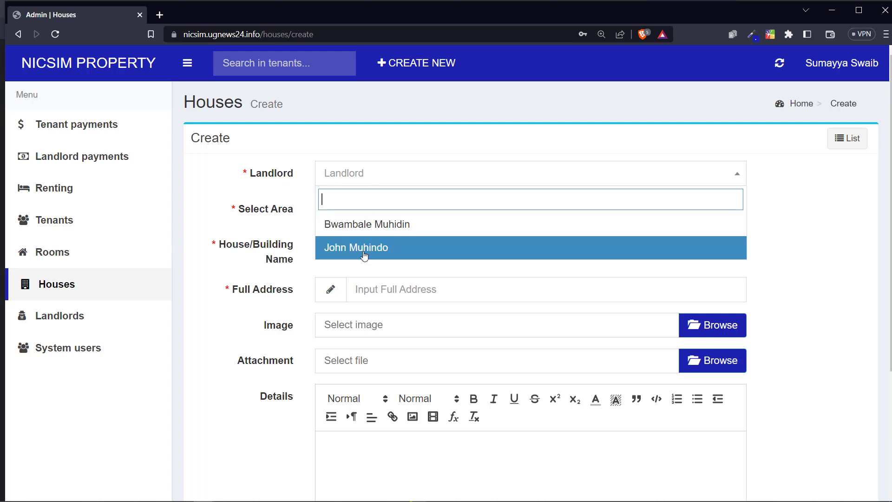
left_click(344, 227)
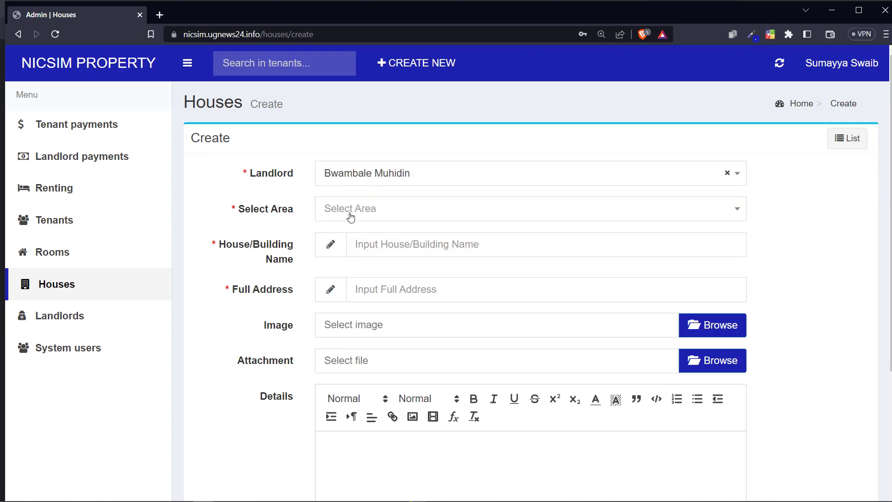
left_click(354, 213)
scroll(377, 304, "down", 5)
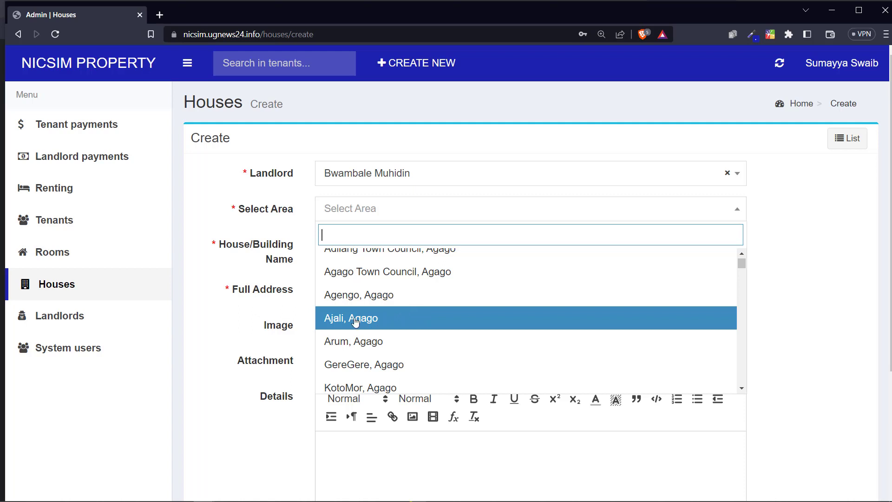
scroll(395, 328, "down", 3)
left_click(394, 329)
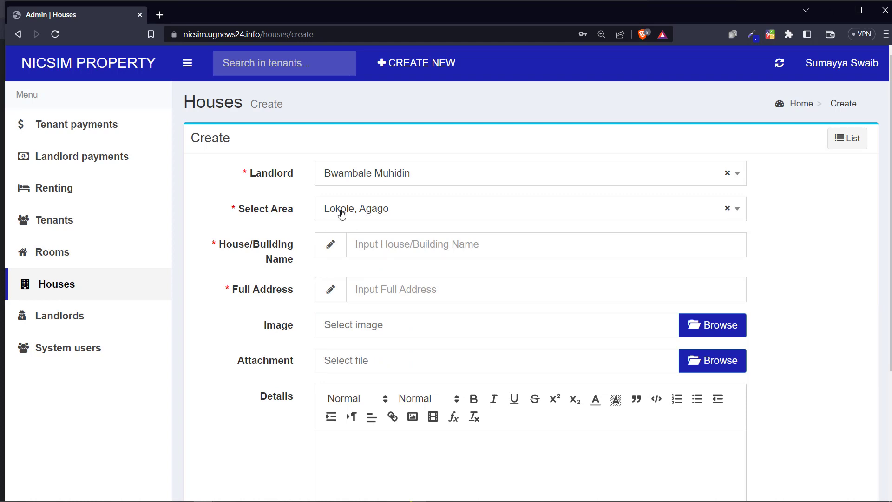
scroll(249, 209, "down", 1)
left_click_drag(249, 209, 283, 211)
scroll(280, 231, "up", 1)
Step: Name the house 'Muhidin Apartment', correcting the misspelling via spelling suggestions
left_click(406, 248)
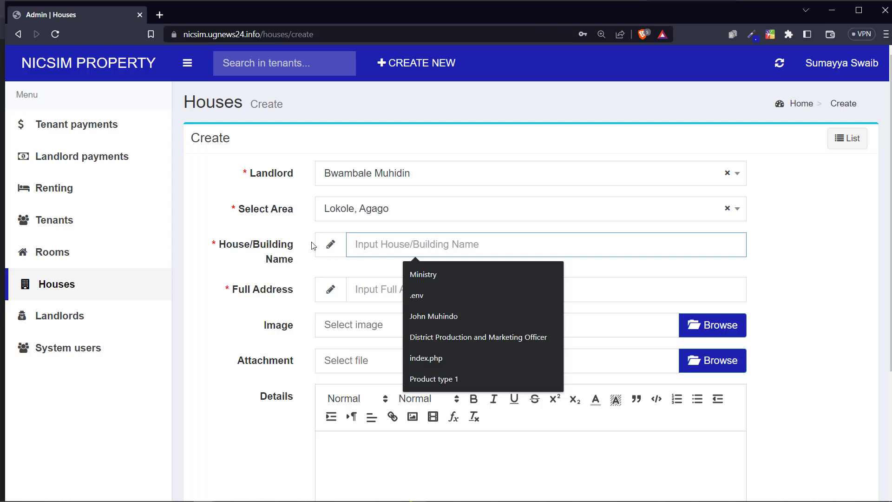
type("Muhidin A")
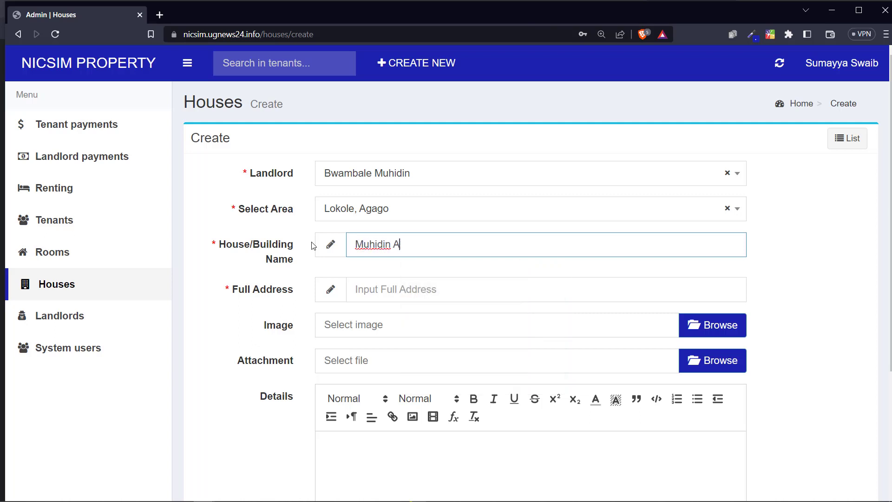
type("ppartments")
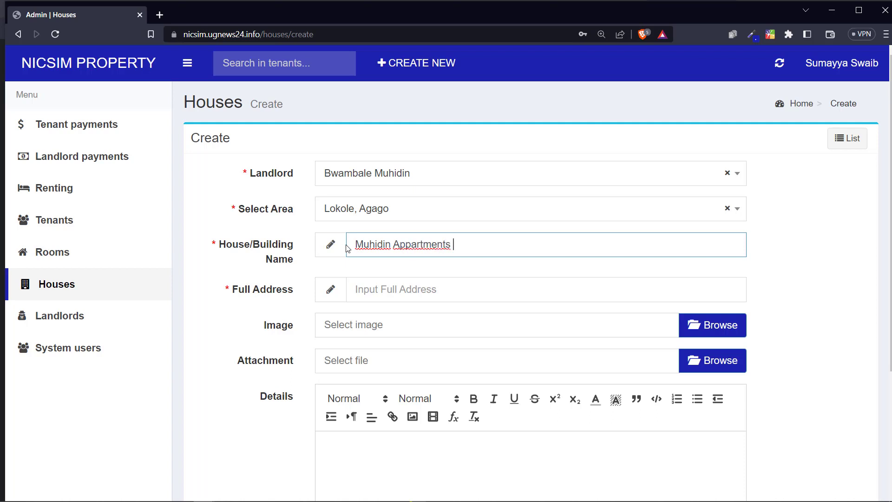
right_click(450, 253)
left_click(467, 270)
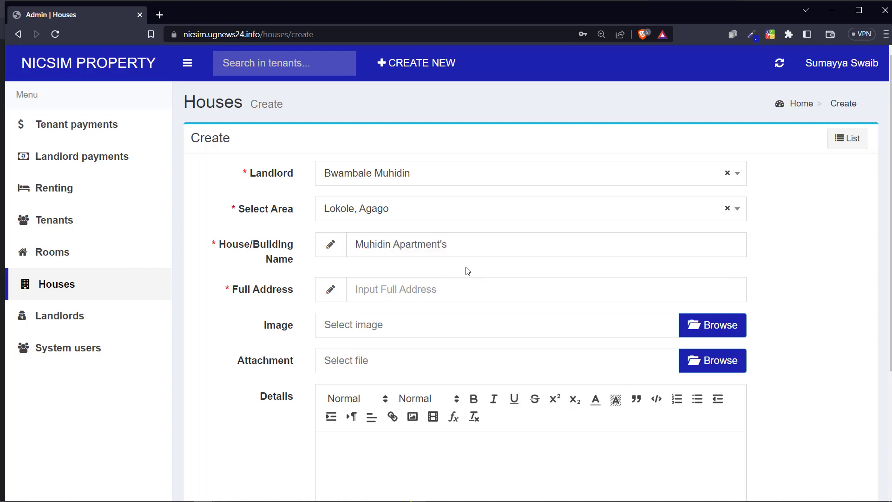
left_click(450, 247)
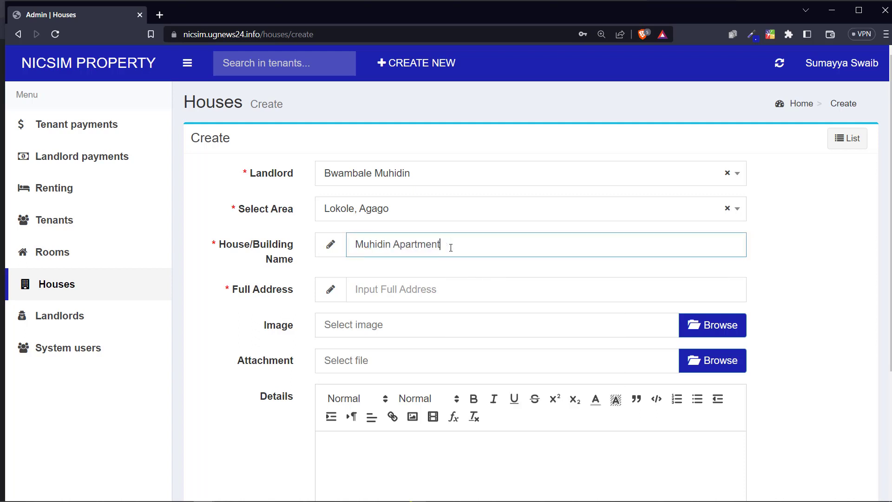
scroll(307, 290, "down", 1)
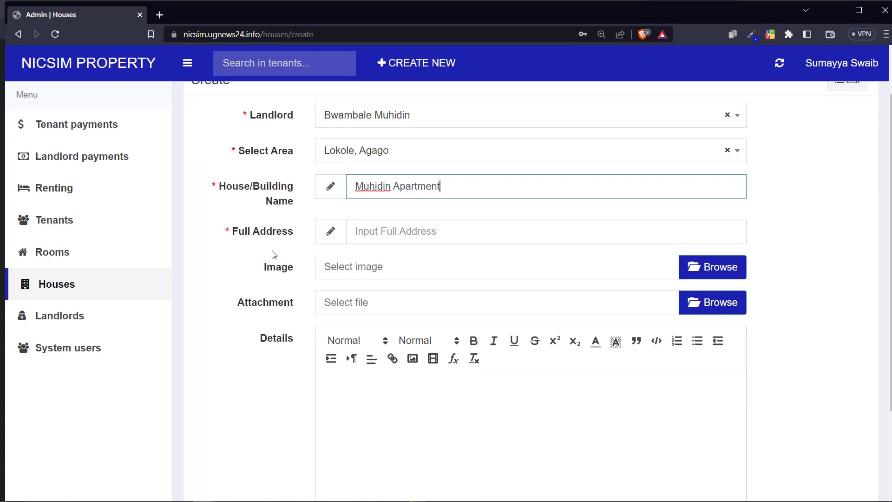
left_click_drag(235, 238, 285, 235)
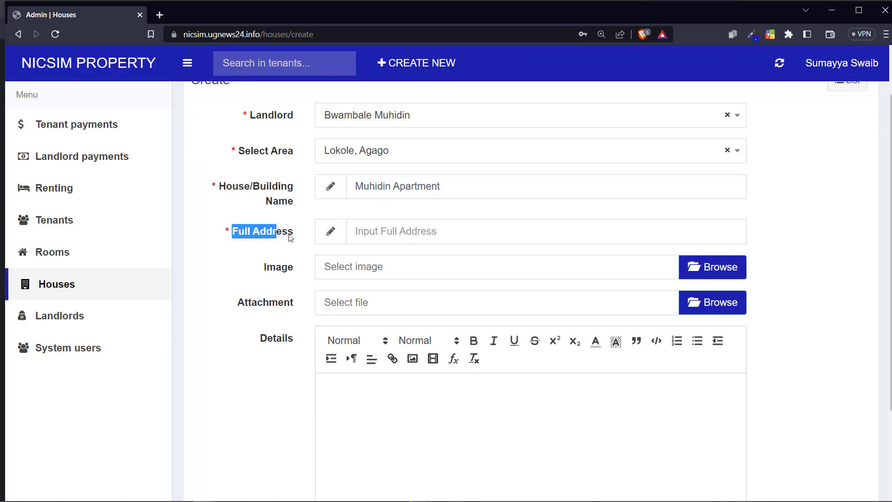
Step: Replace the autofilled Full Address with the house's actual address
left_click(418, 231)
left_click(436, 262)
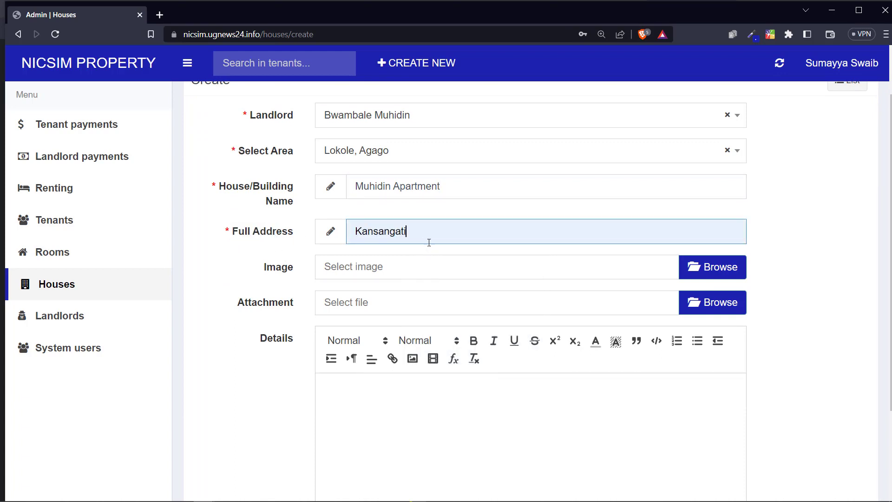
key("ctrl+a")
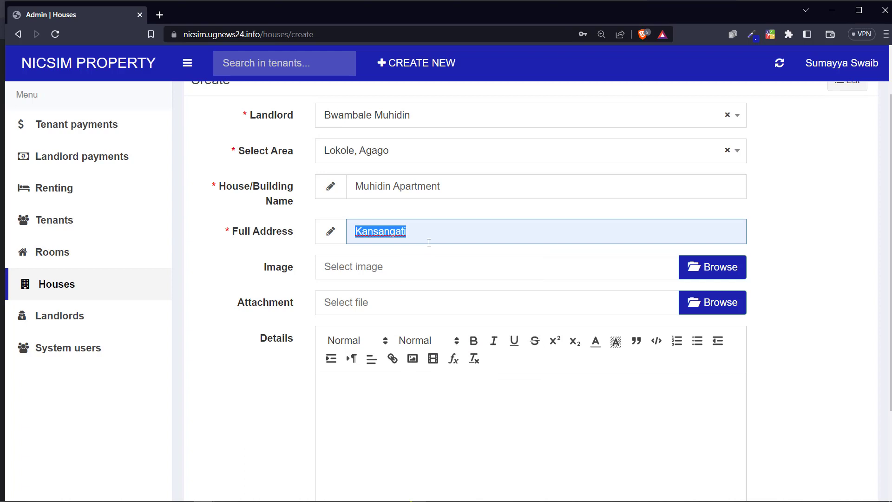
type("K")
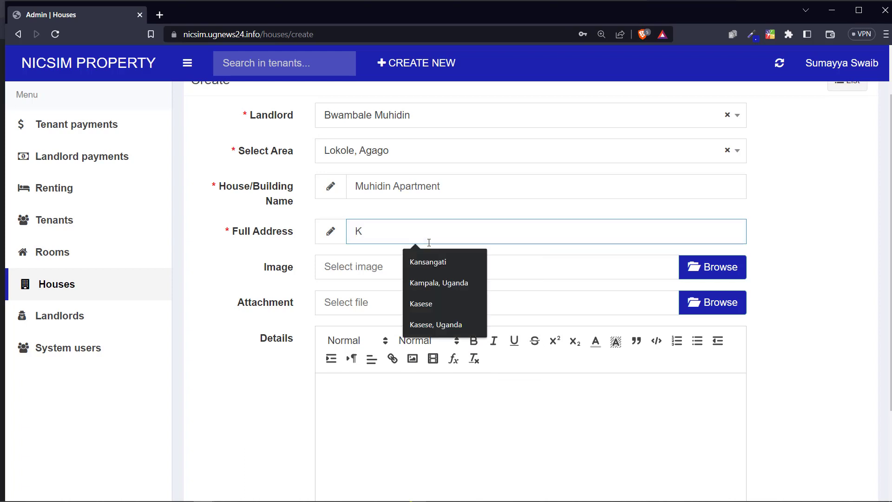
type("yanja, Ntinda")
scroll(384, 263, "down", 2)
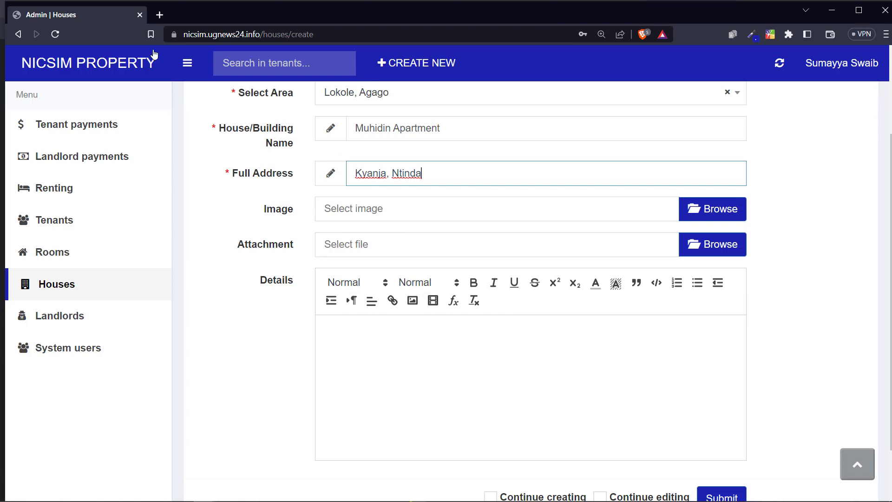
left_click(419, 133)
left_click(682, 208)
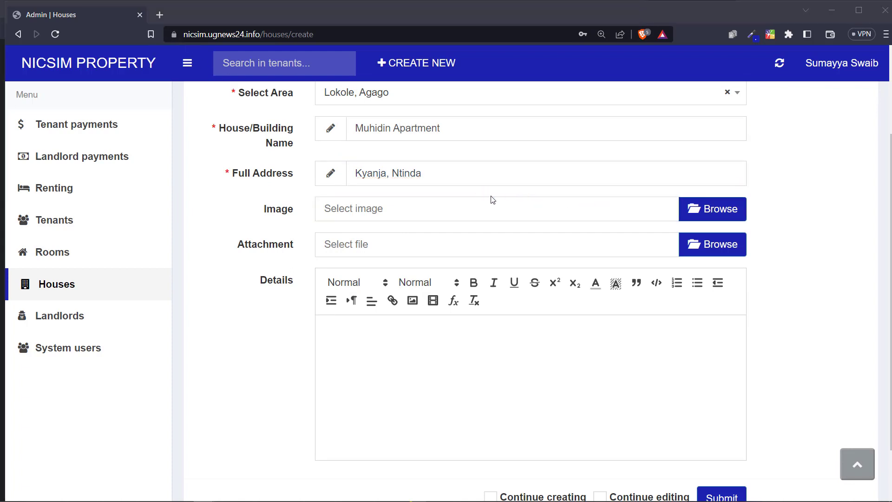
Step: Attach paratments.webp from the Desktop as the house image
scroll(383, 217, "down", 5)
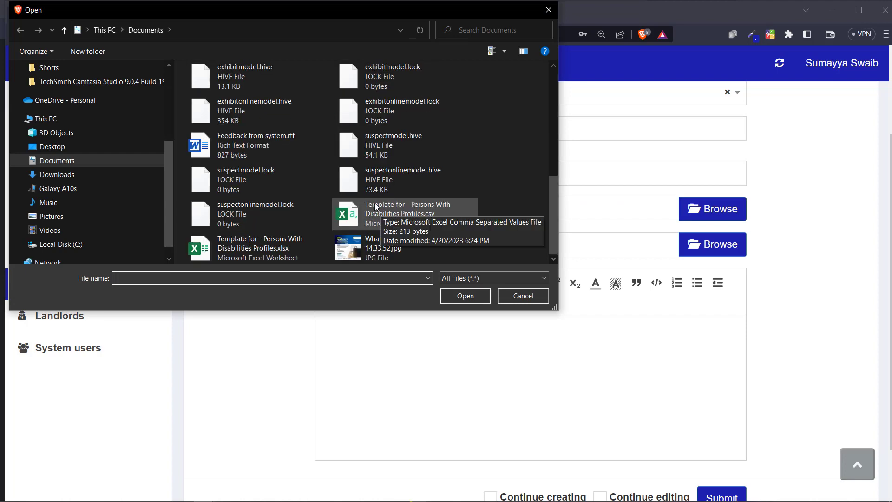
left_click(47, 174)
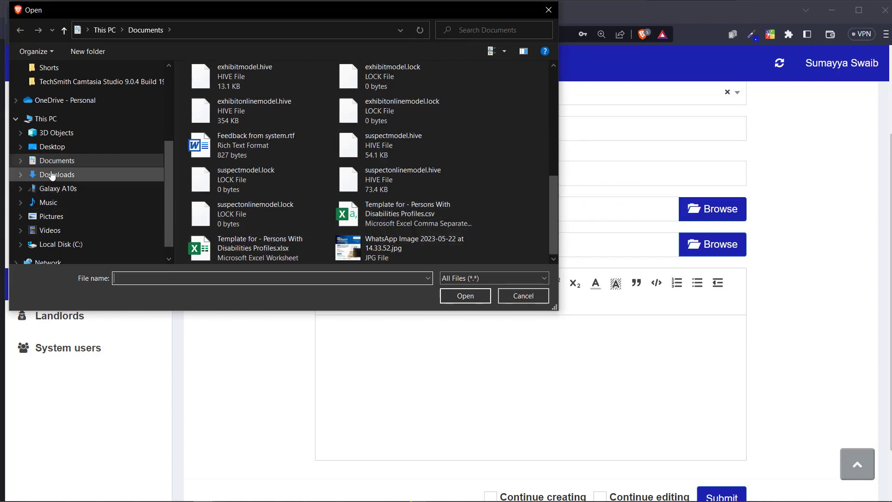
scroll(426, 185, "down", 10)
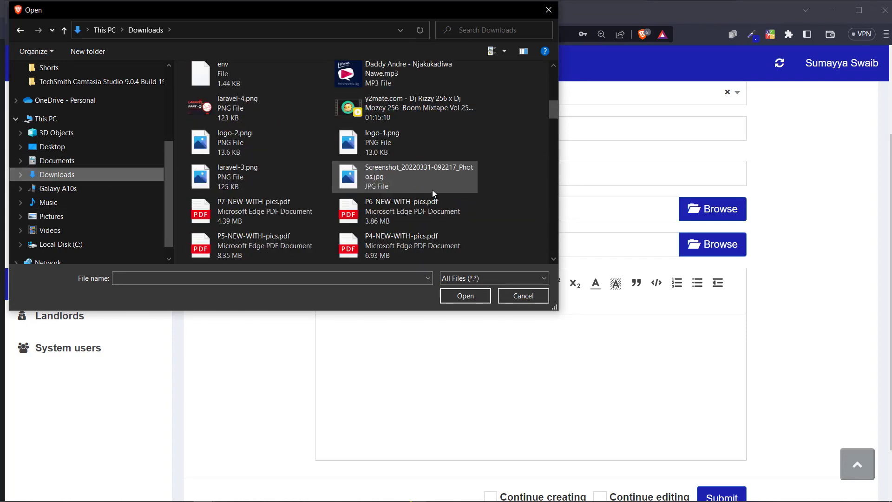
scroll(373, 194, "down", 15)
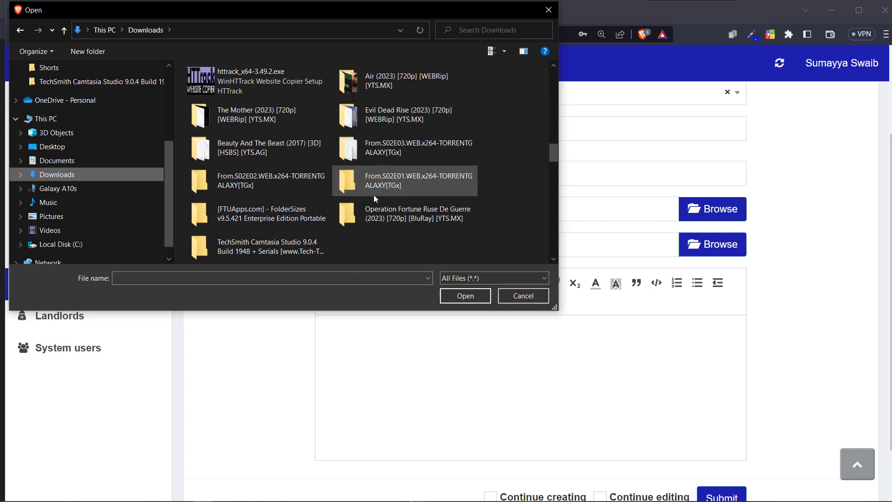
left_click(52, 147)
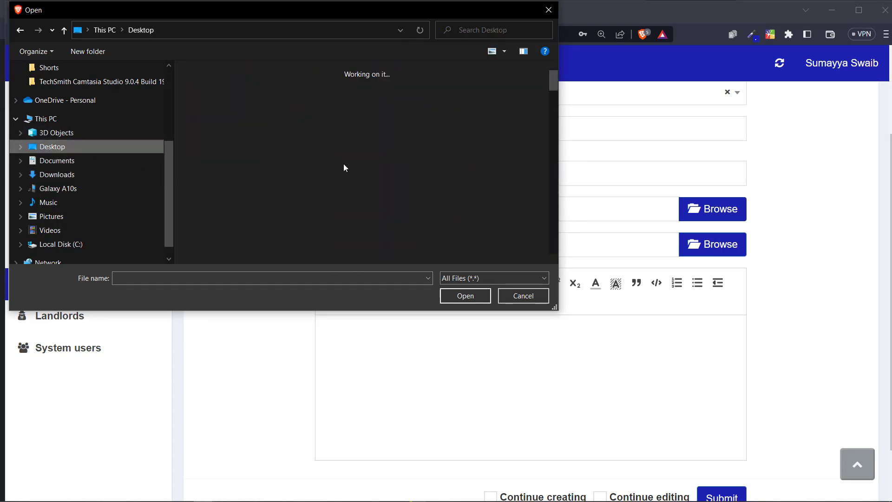
scroll(453, 183, "down", 3)
scroll(453, 183, "down", 7)
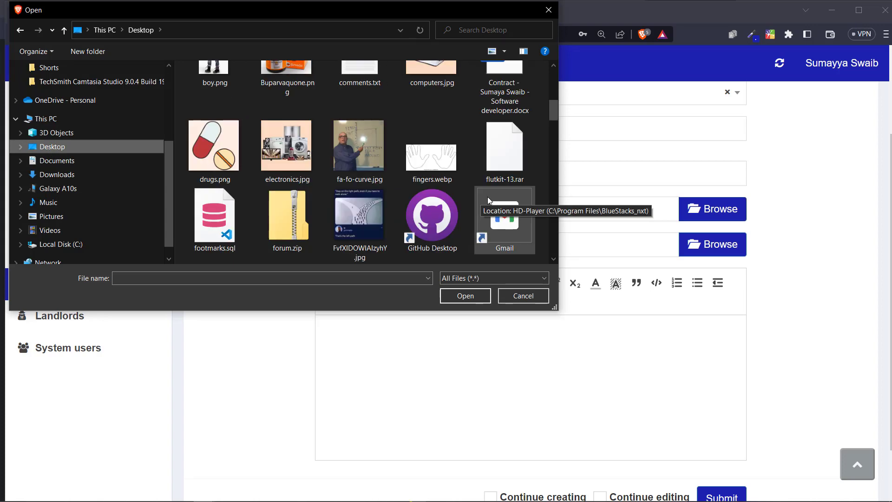
scroll(507, 204, "down", 15)
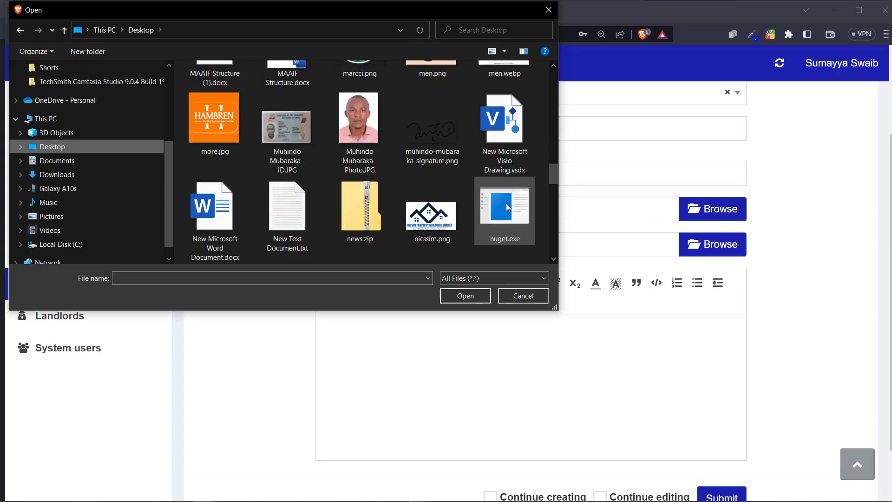
scroll(503, 203, "up", 10)
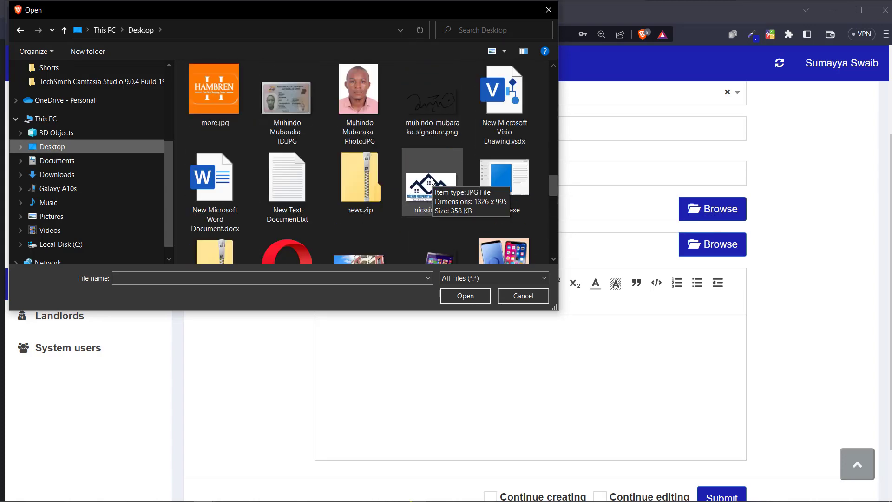
left_click(382, 213)
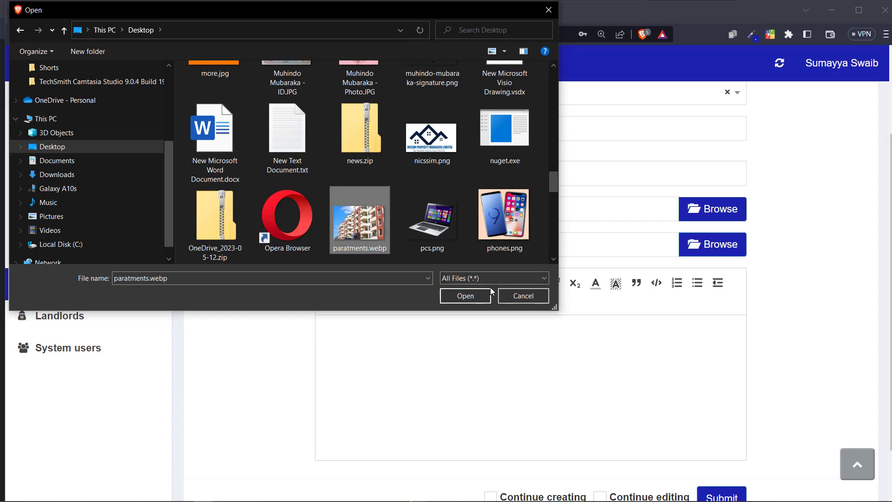
left_click(475, 296)
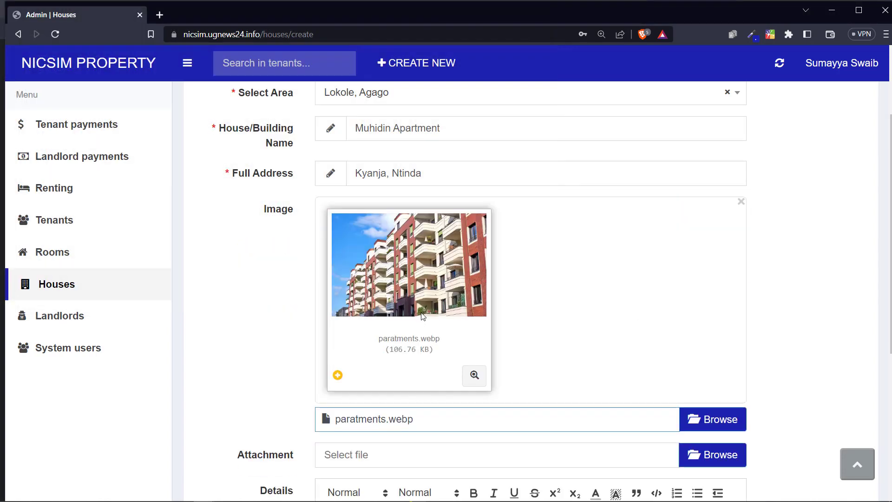
Step: Enter 'Some details about this house' as the house details and submit the record
scroll(423, 317, "down", 1)
scroll(388, 233, "down", 3)
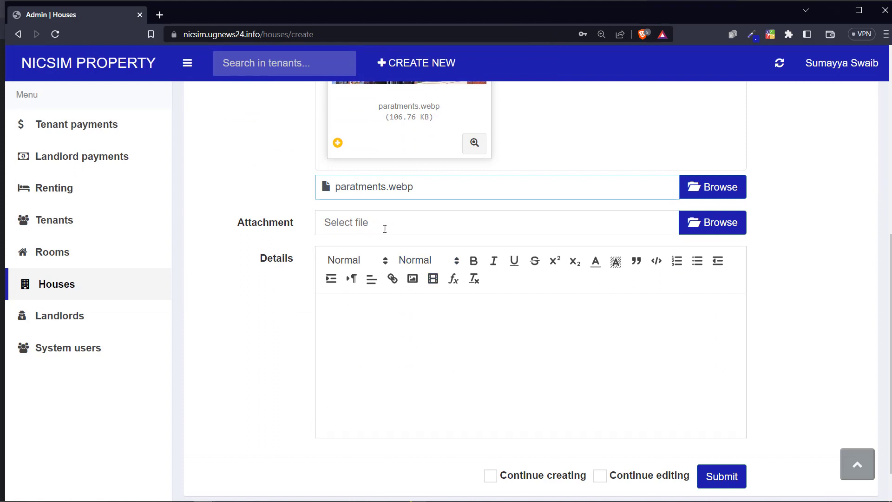
left_click_drag(251, 229, 352, 228)
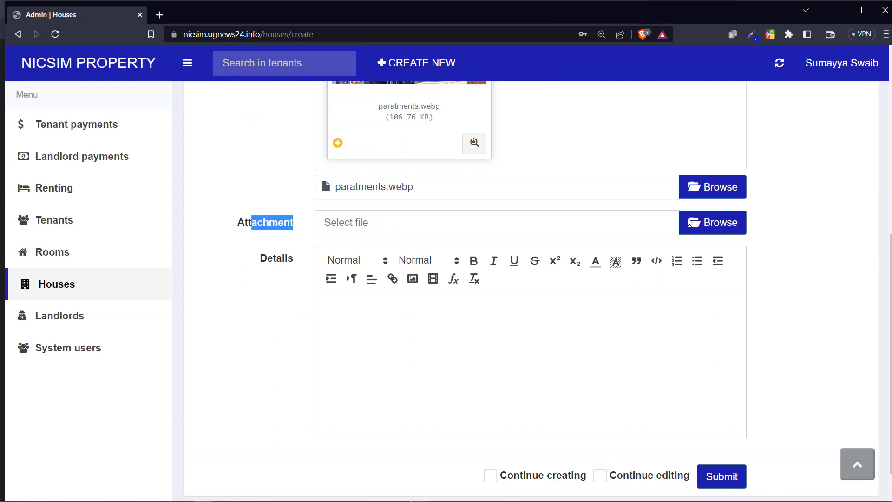
left_click(270, 225)
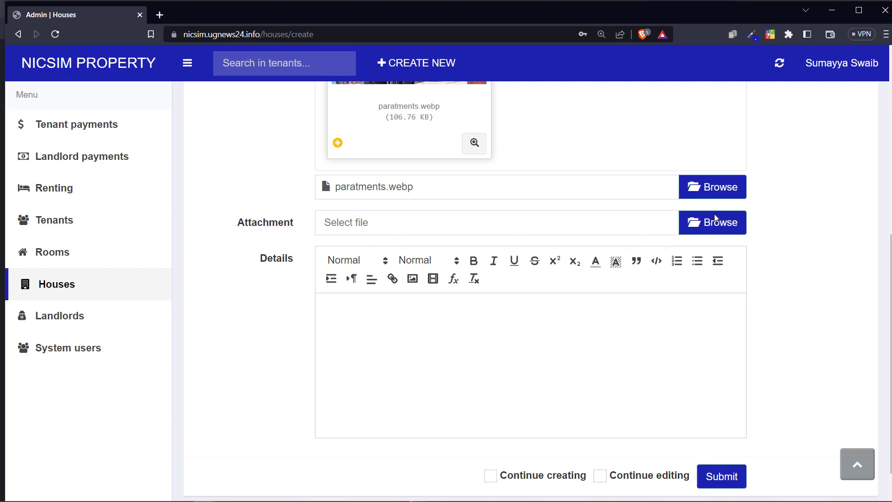
left_click(433, 310)
type("Some details about this house")
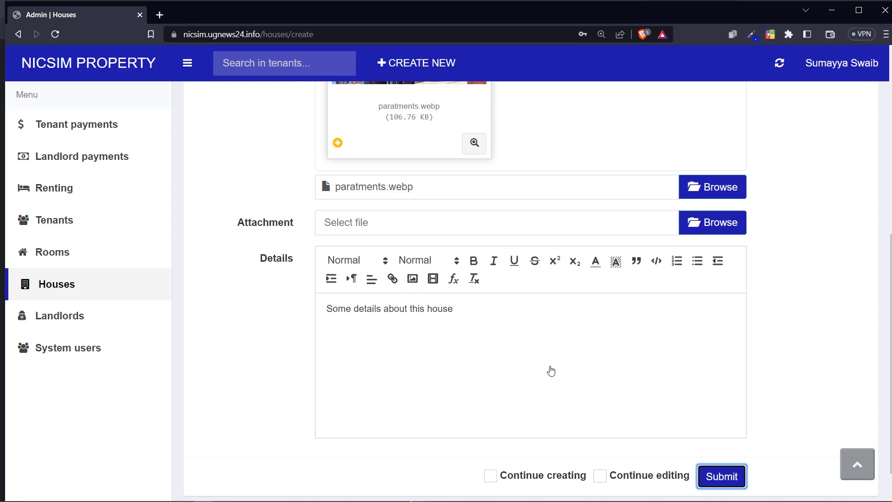
key("Return")
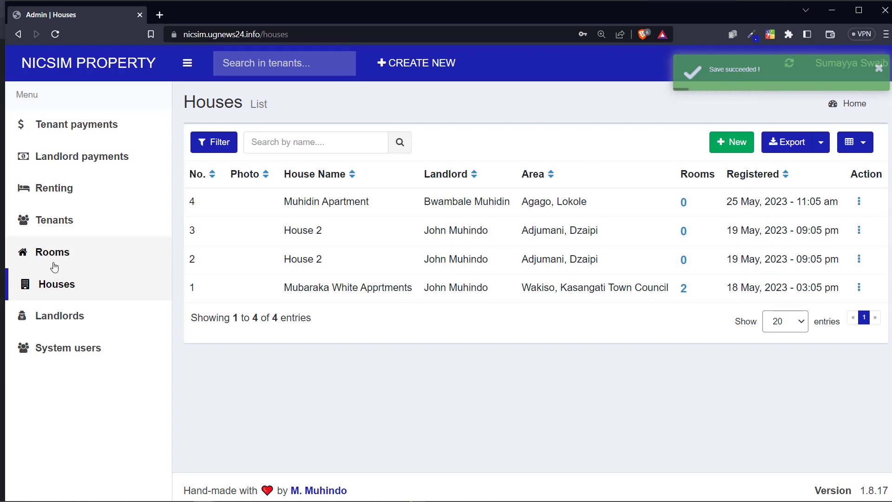
Step: Review row 4's house name, landlord, area and registration date in the Houses list
left_click_drag(292, 201, 359, 201)
left_click(359, 201)
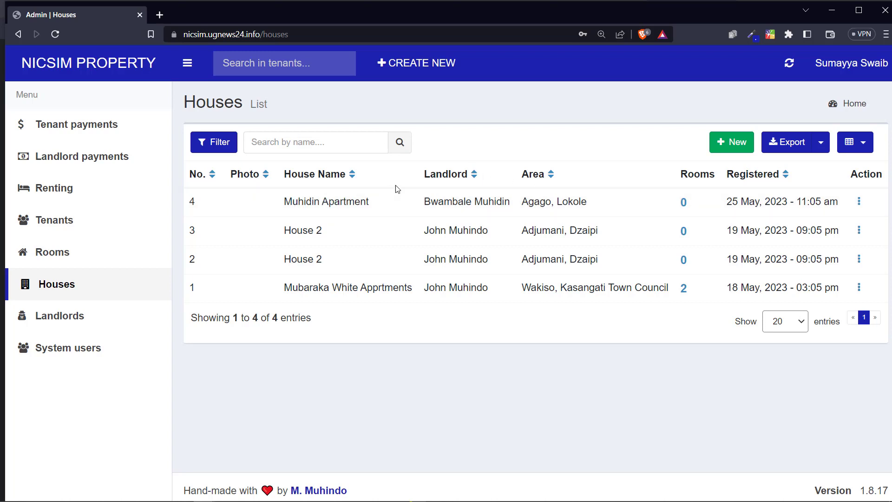
double_click(432, 201)
double_click(472, 201)
left_click_drag(559, 202, 534, 202)
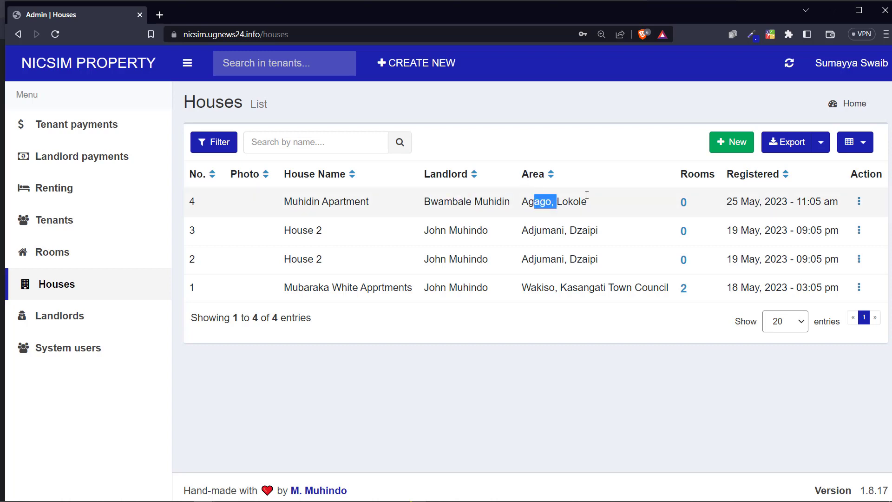
left_click(691, 175)
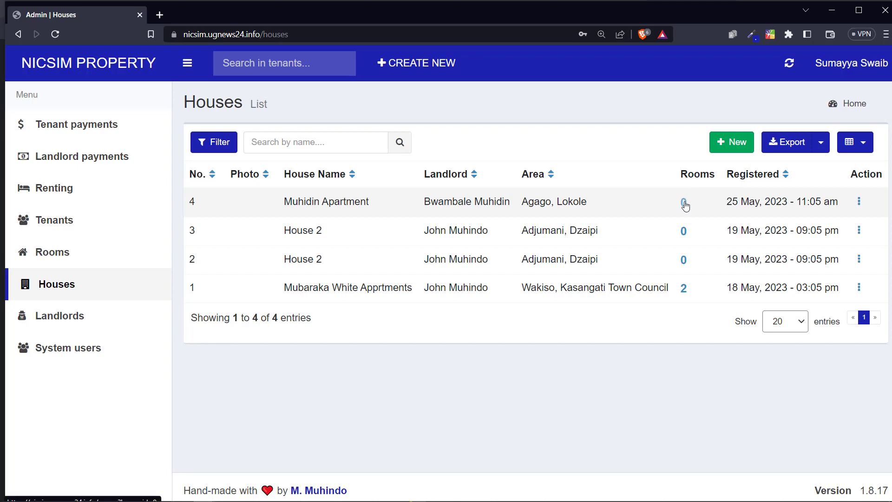
left_click_drag(741, 202, 830, 201)
Step: Toggle the Filter panel open and closed, then open and close the column choices unchanged
left_click(231, 142)
left_click(225, 144)
left_click(223, 145)
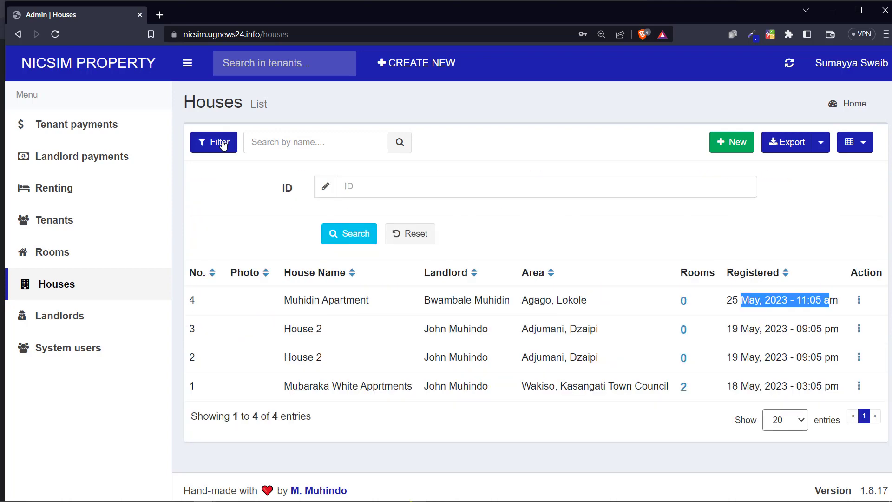
left_click(222, 142)
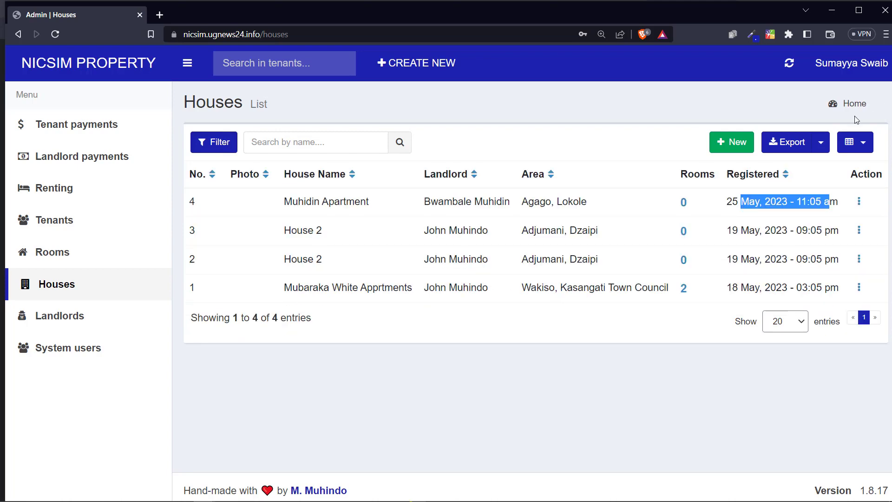
left_click(856, 148)
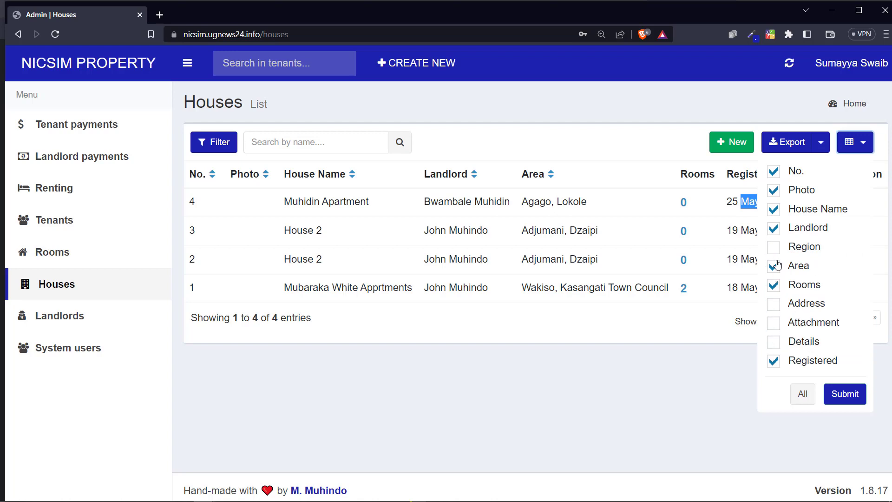
left_click(447, 223)
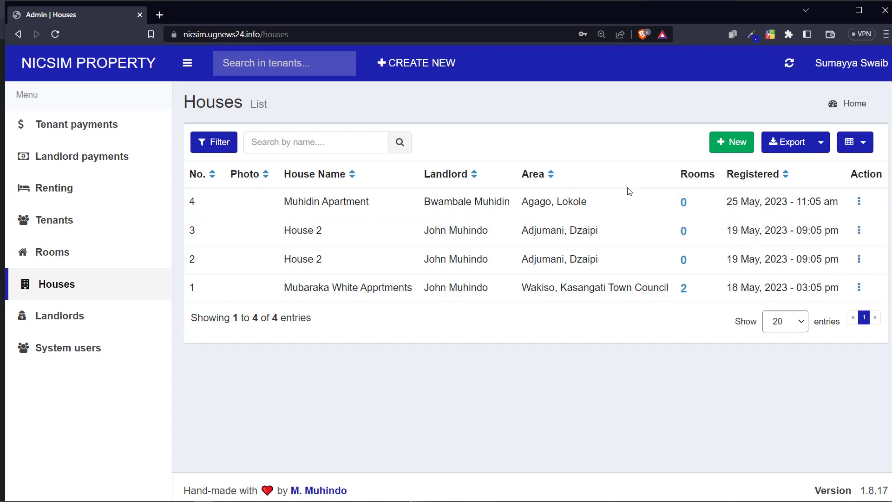
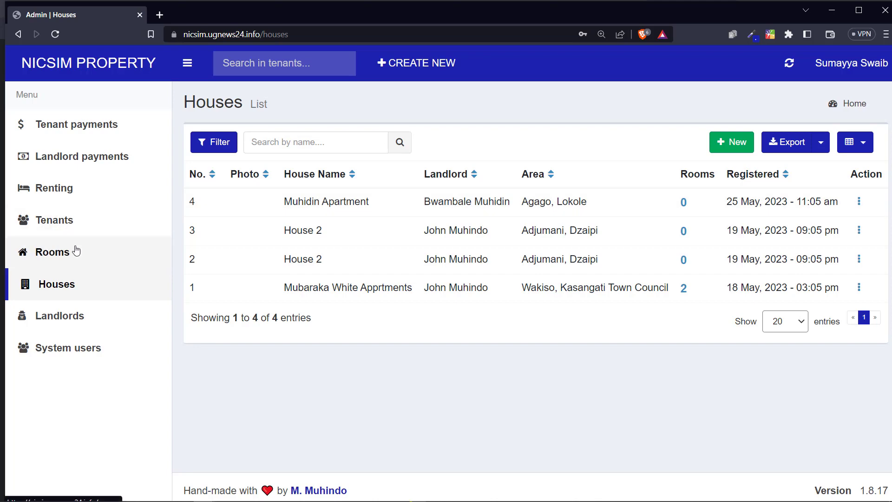
Step: Open a blank Rooms Create form from the Rooms list and look over its sections
left_click(79, 261)
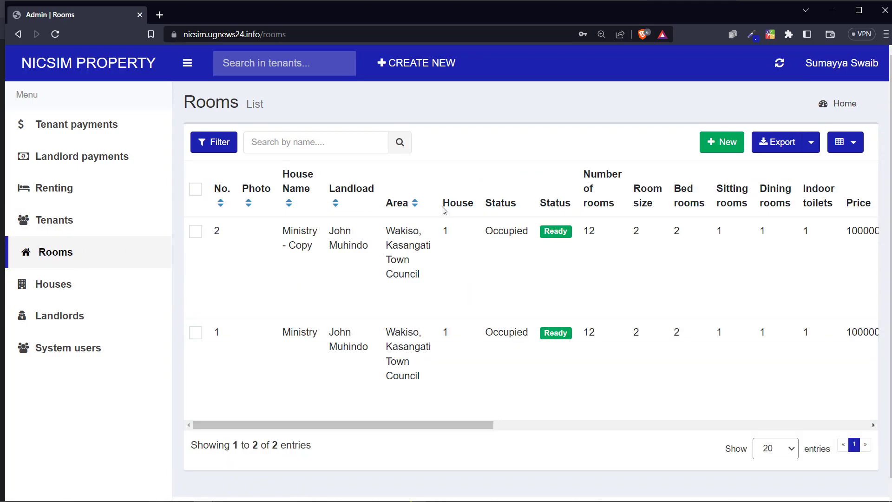
left_click(733, 149)
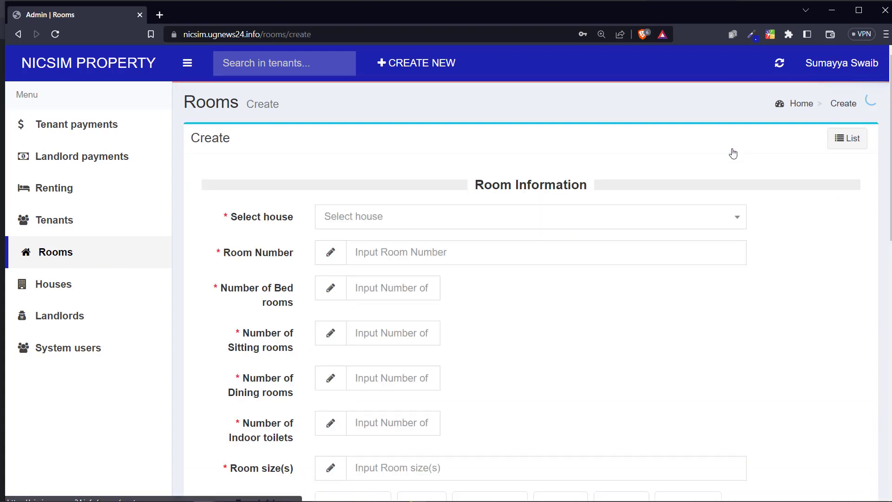
scroll(395, 207, "down", 2)
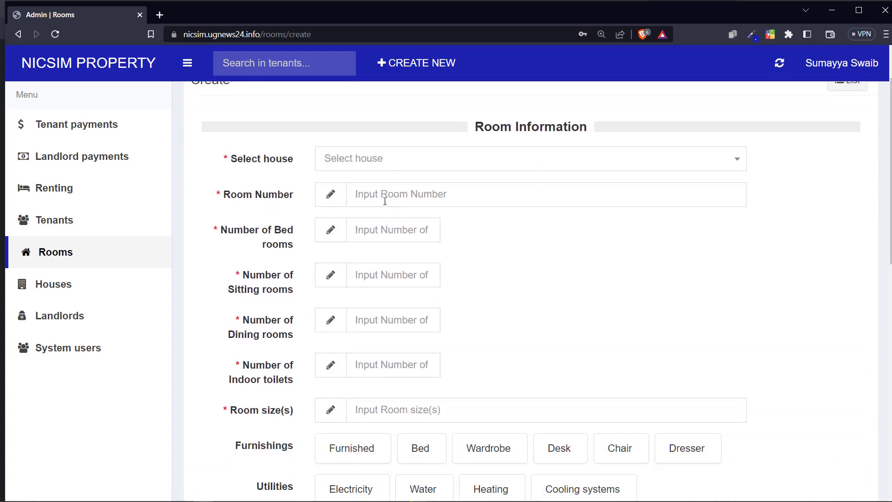
scroll(384, 197, "up", 1)
scroll(383, 185, "up", 1)
scroll(358, 215, "down", 6)
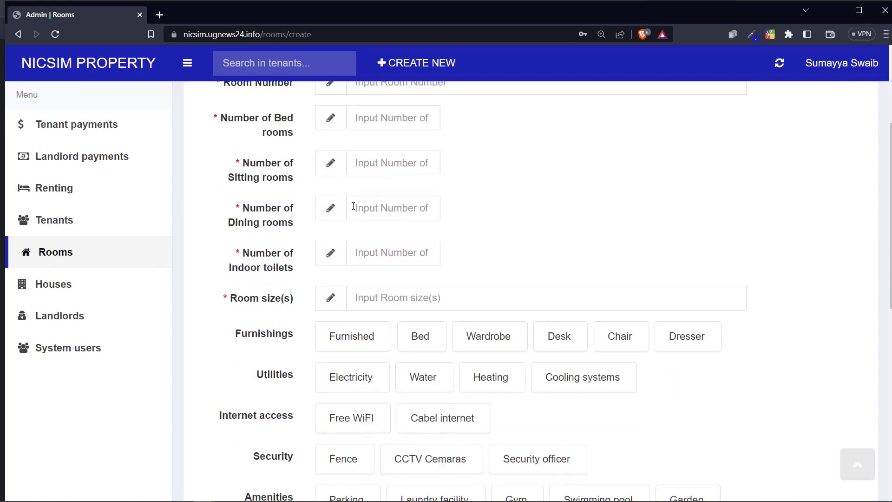
scroll(506, 263, "down", 5)
left_click_drag(490, 240, 557, 238)
scroll(572, 248, "down", 2)
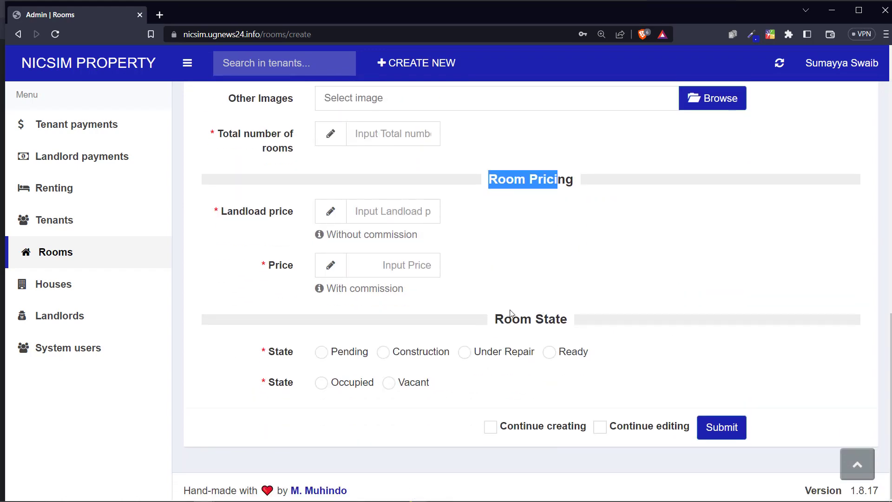
left_click_drag(494, 319, 544, 314)
left_click(543, 314)
scroll(535, 242, "up", 11)
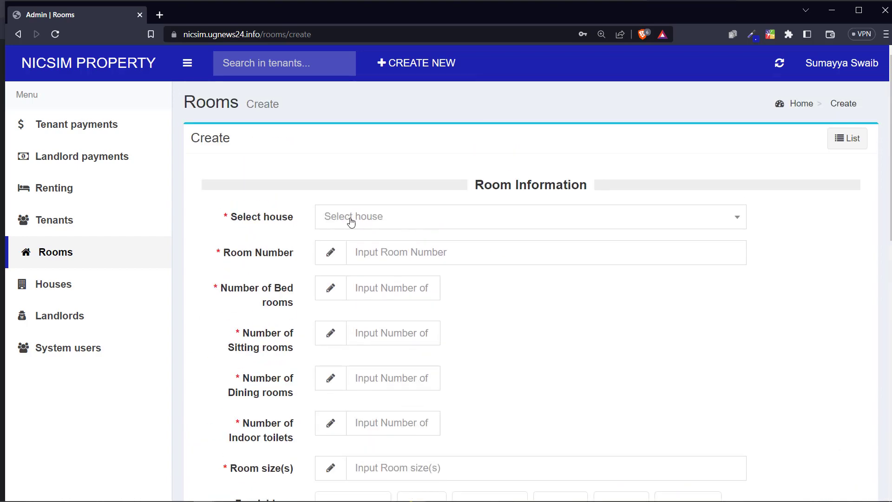
Step: Assign the room to Muhidin Apartment and enter room number FL-1-001
left_click(384, 221)
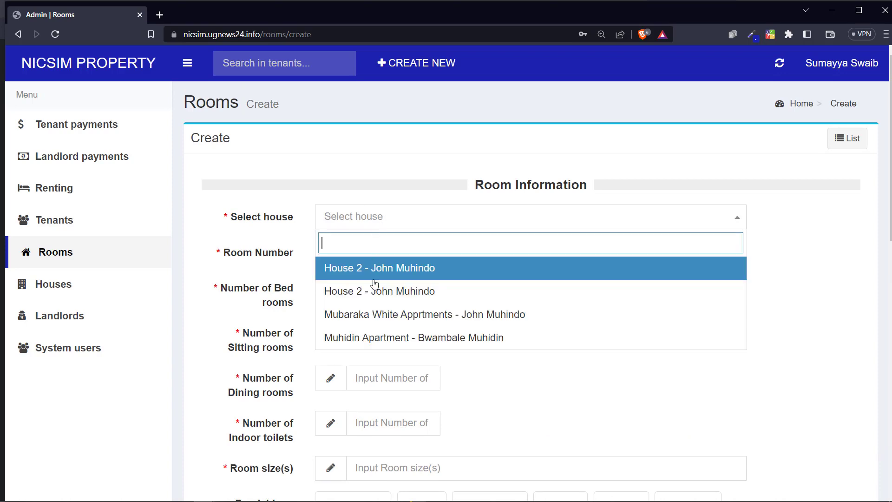
left_click(353, 216)
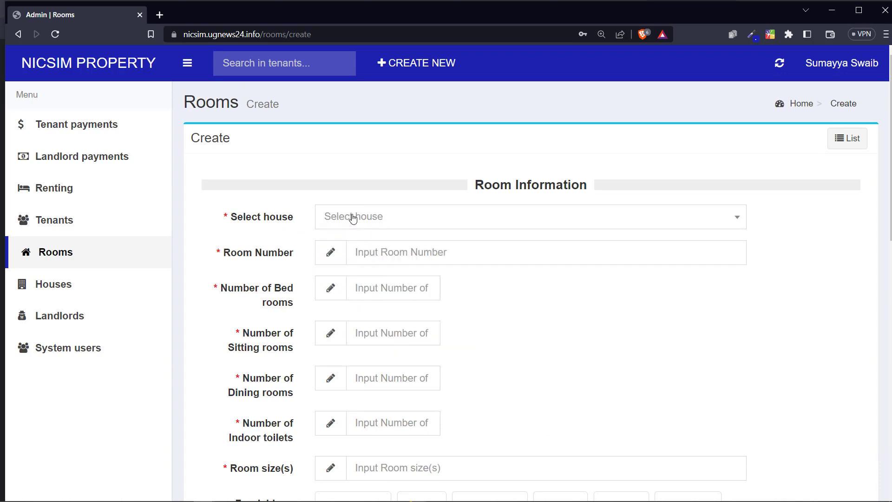
left_click(354, 218)
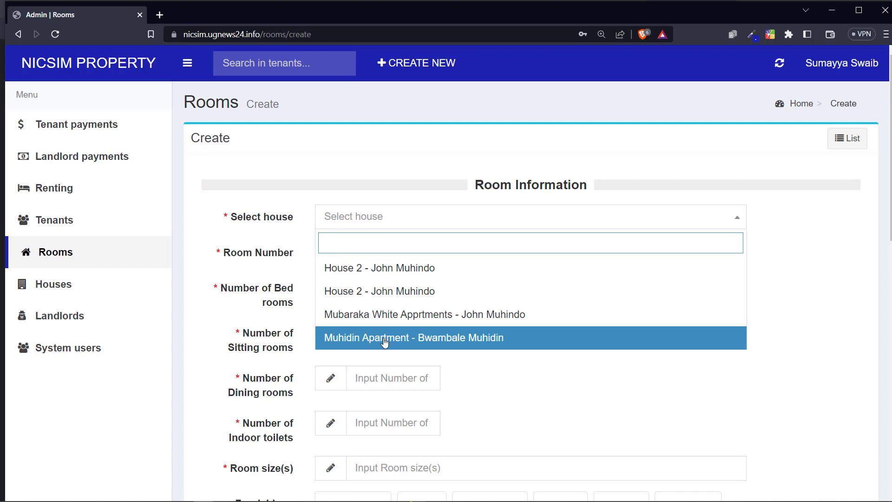
left_click(367, 338)
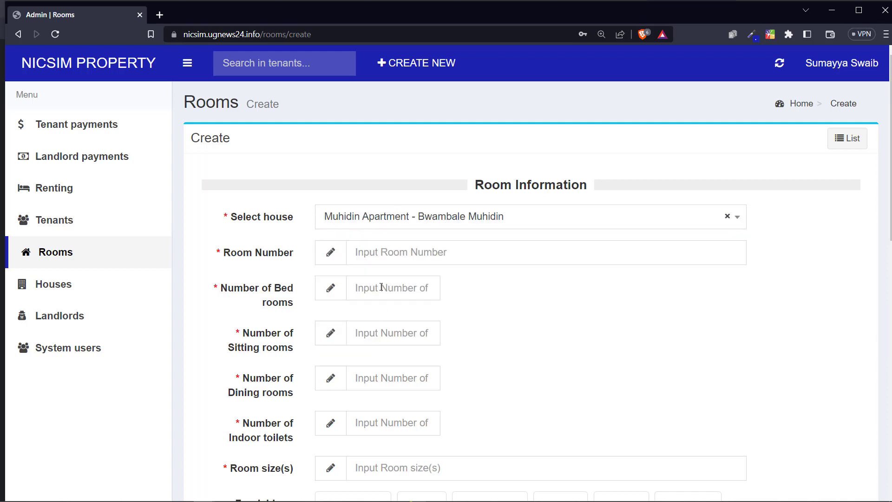
scroll(381, 286, "down", 1)
left_click(387, 188)
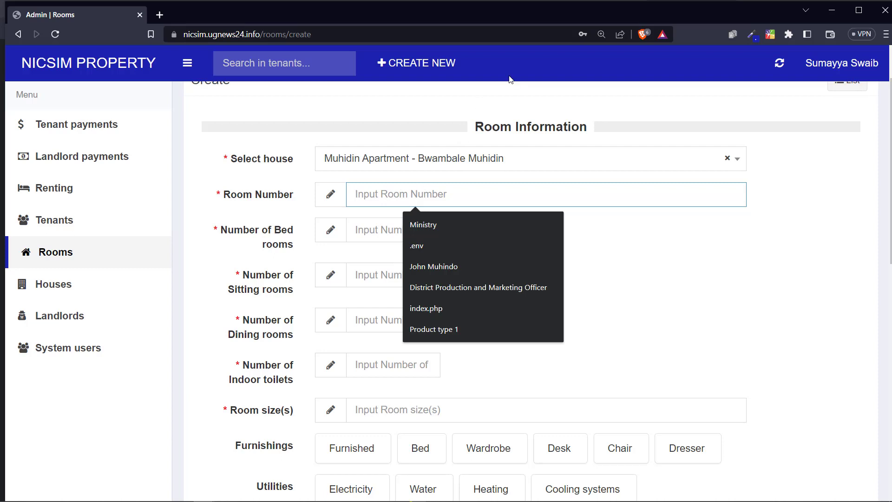
type("F")
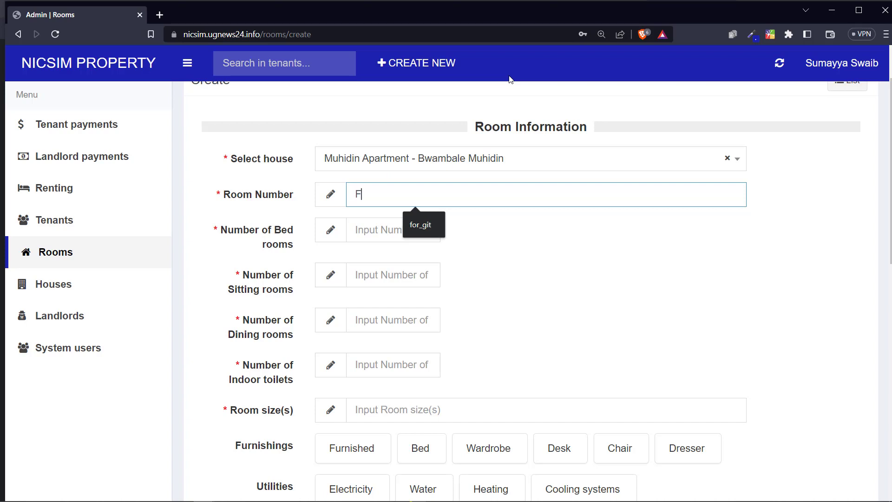
type("L-1-001")
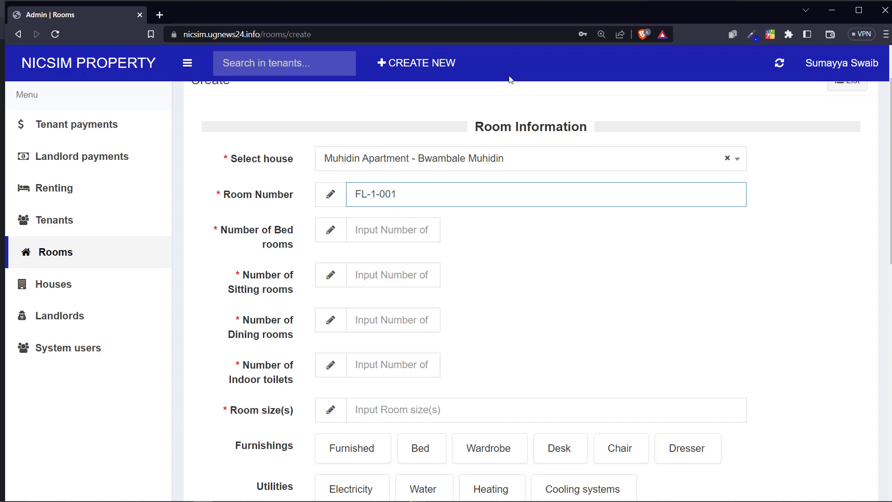
key("ctrl+a")
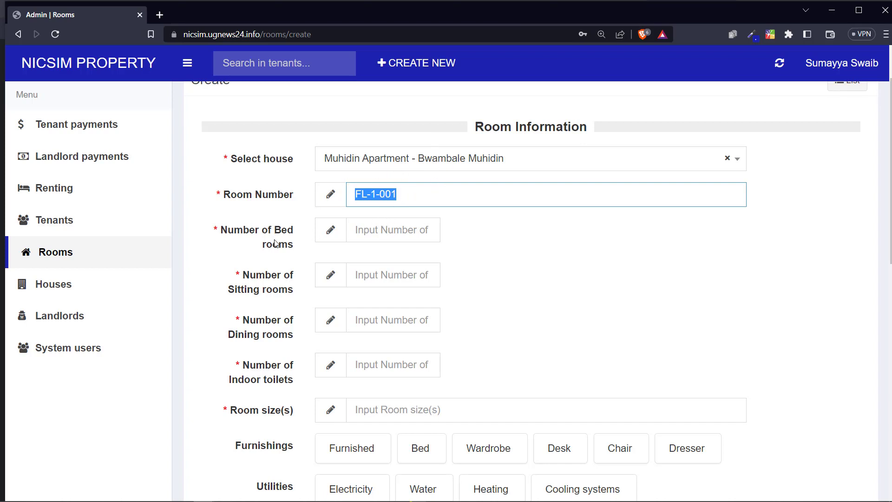
Step: Set bedrooms, sitting rooms, dining rooms and indoor toilets to 1 each
key("Tab")
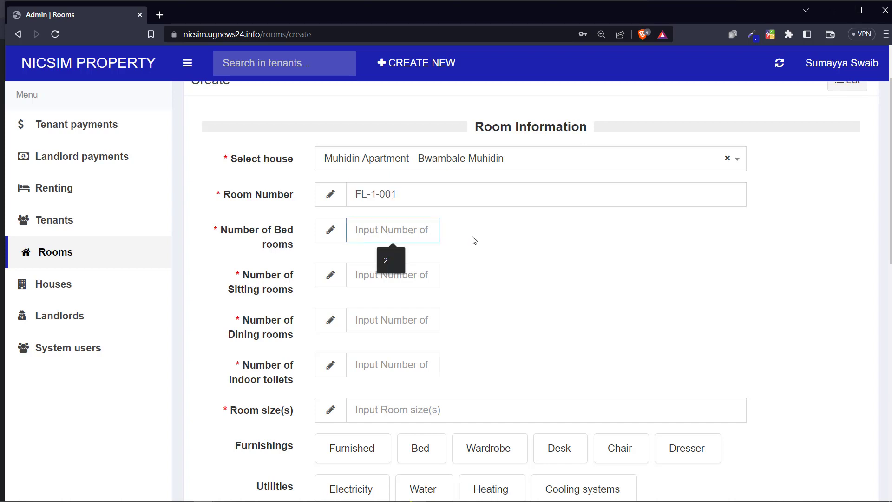
type("0")
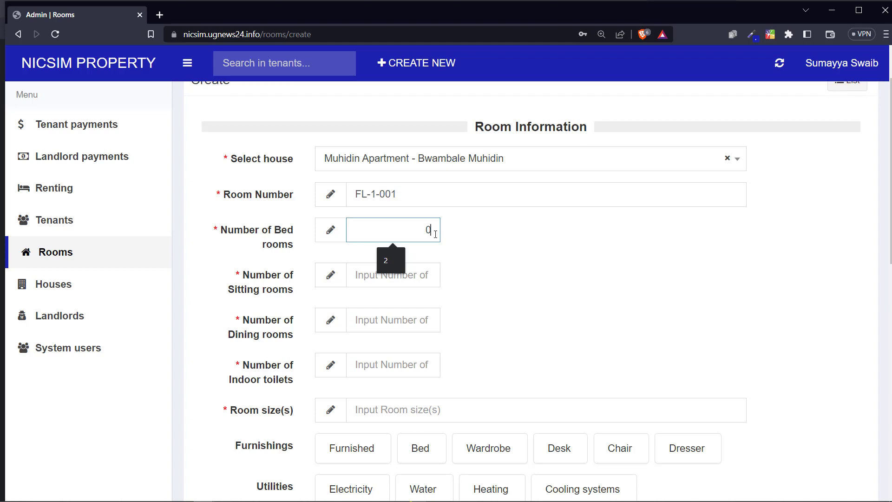
key("BackSpace")
type("1")
key("Tab")
scroll(297, 284, "down", 1)
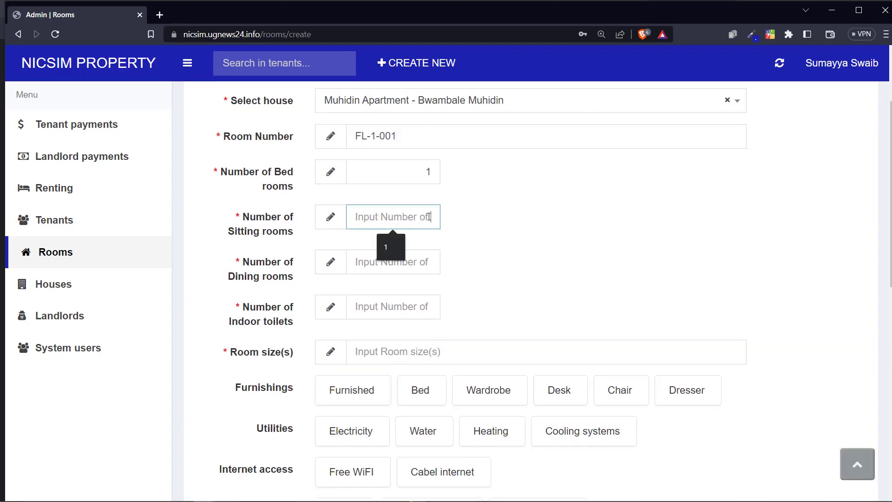
type("2")
key("Tab")
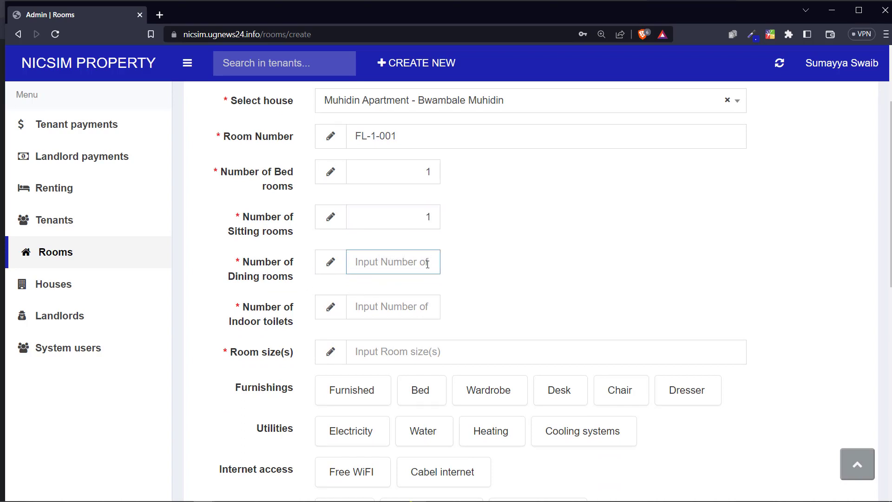
scroll(428, 264, "down", 1)
type("2")
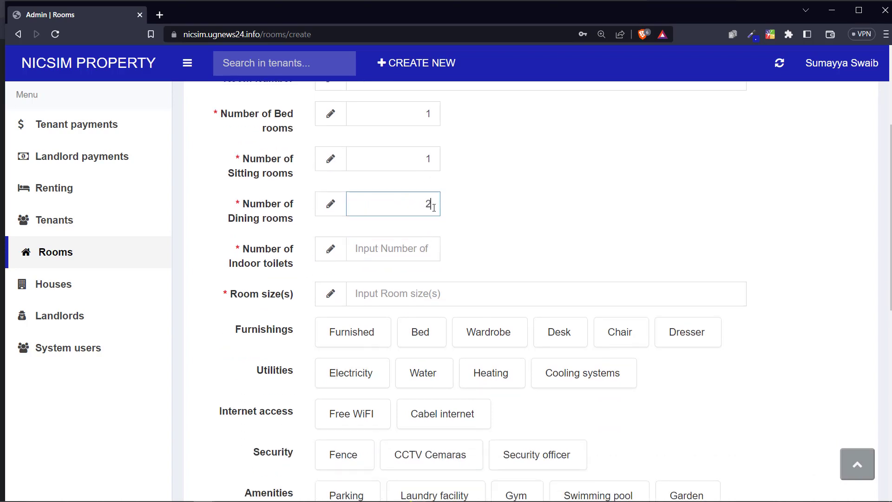
key("BackSpace")
type("1")
left_click(419, 252)
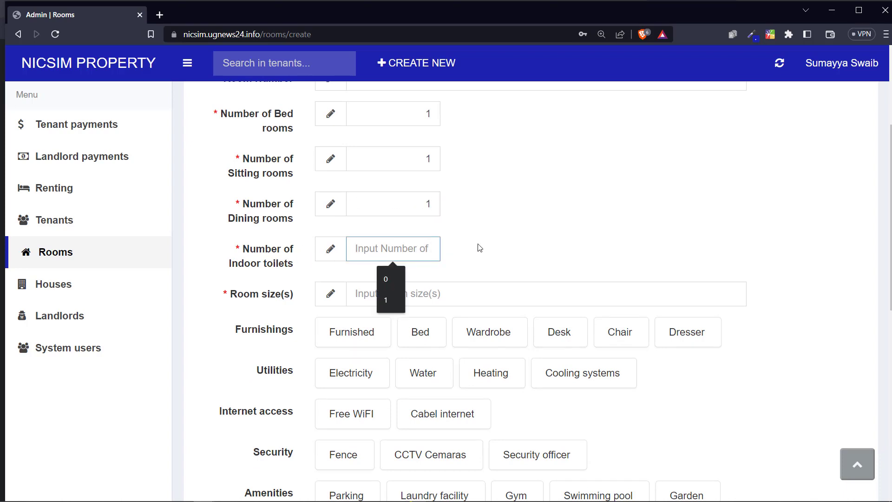
type("1")
key("Tab")
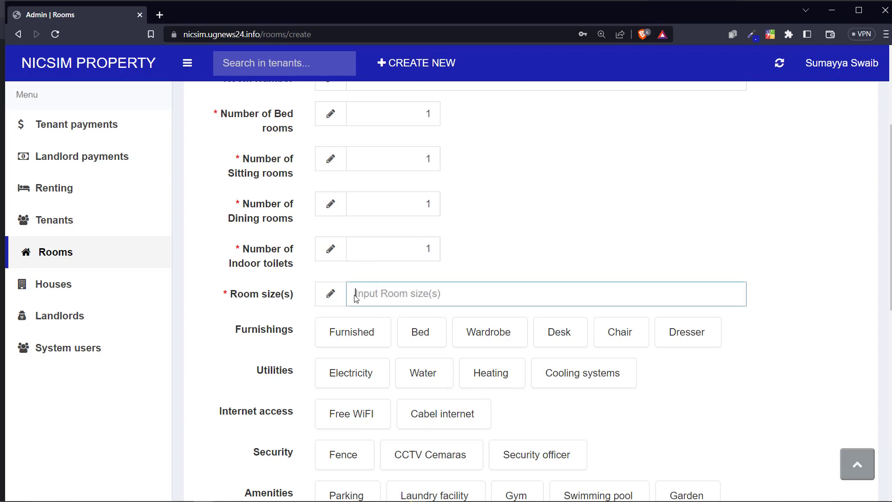
Step: Enter 25X25 as the room size
left_click_drag(247, 296, 313, 295)
left_click(372, 291)
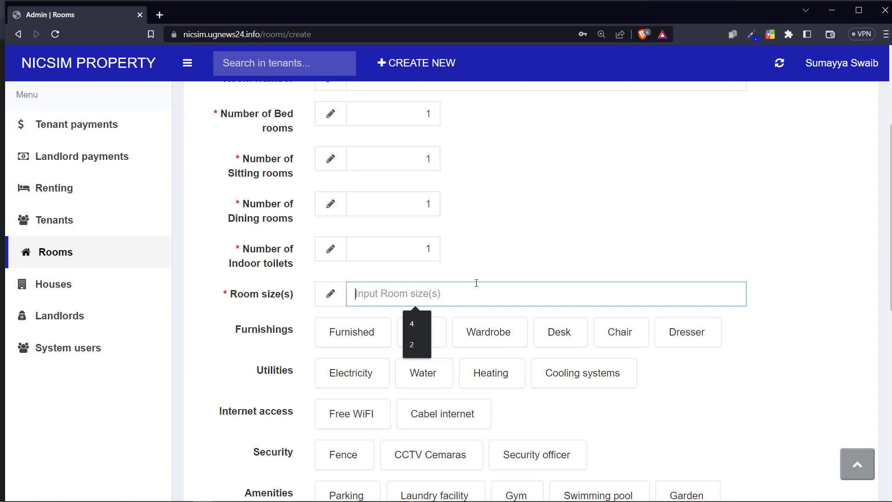
type("25")
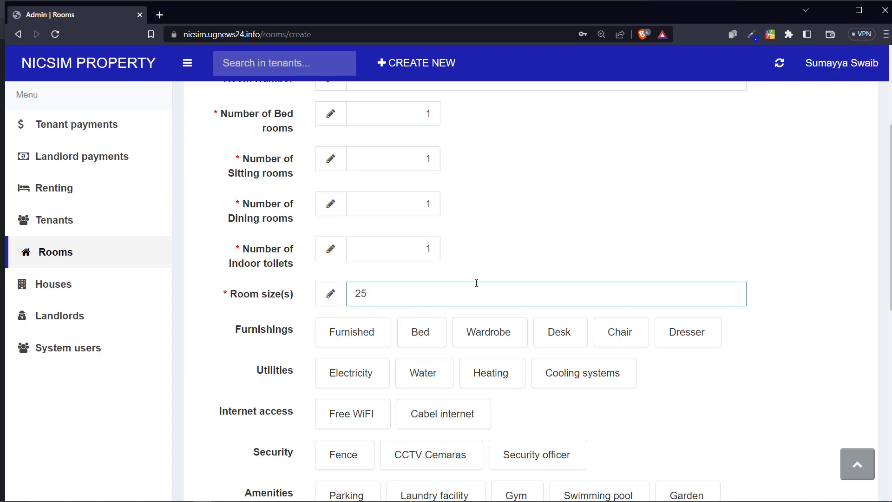
type("X25")
scroll(418, 298, "down", 1)
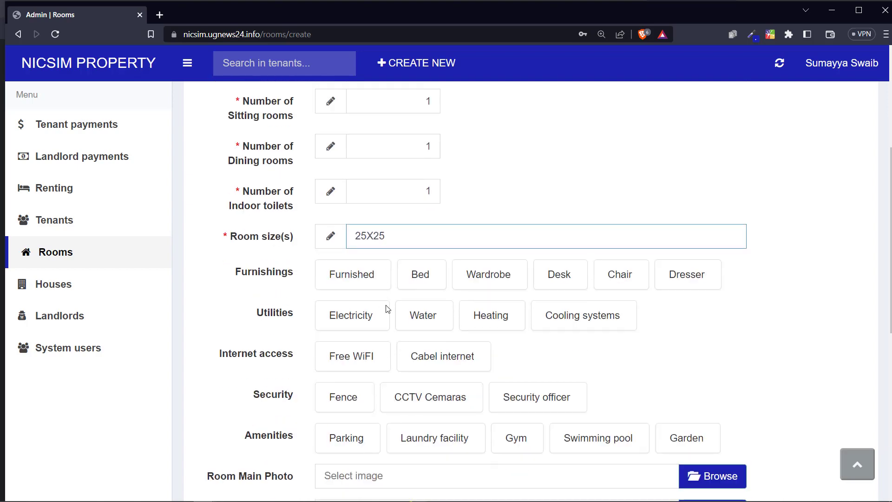
scroll(289, 279, "down", 1)
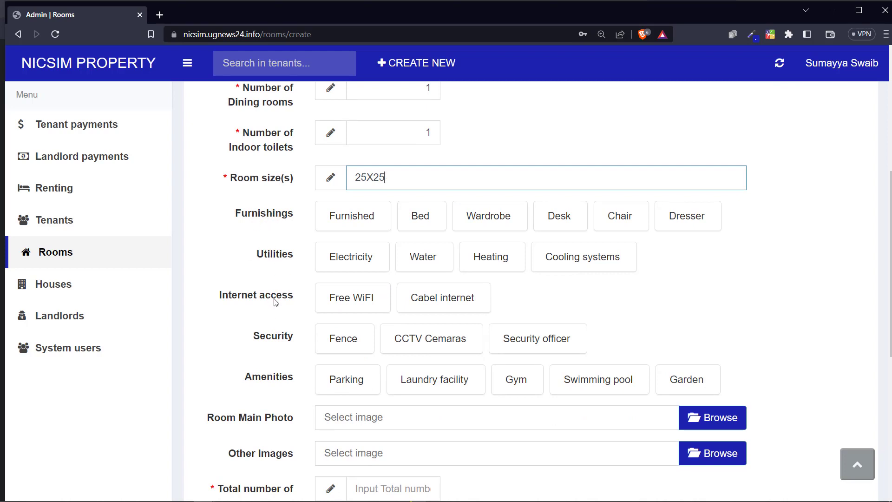
Step: Mark the room as furnished with Wardrobe and Dresser
left_click(275, 214)
left_click_drag(262, 214, 298, 212)
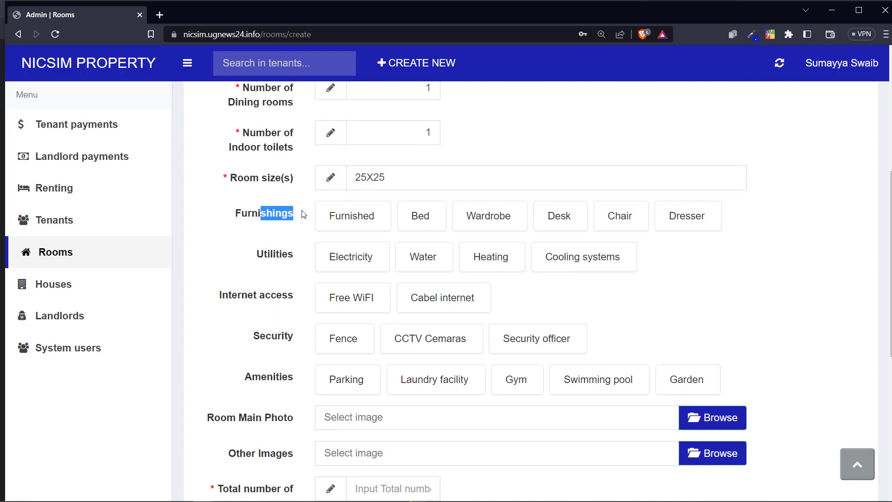
left_click(354, 222)
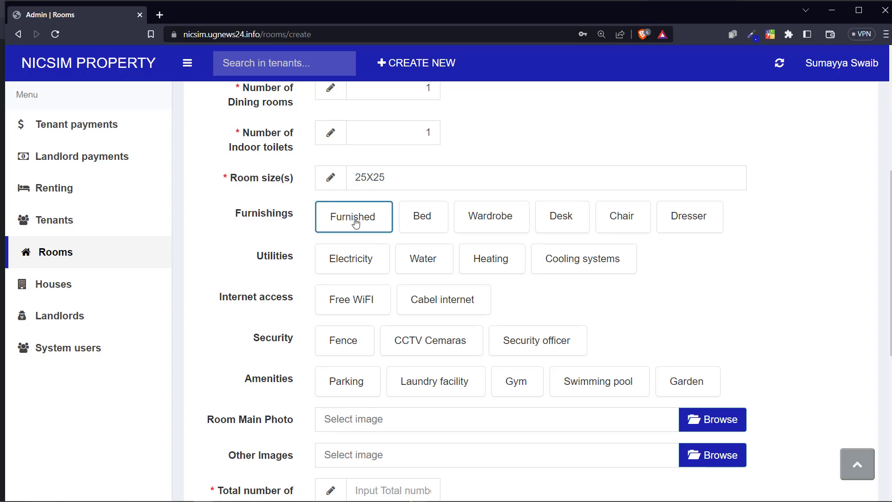
left_click(422, 221)
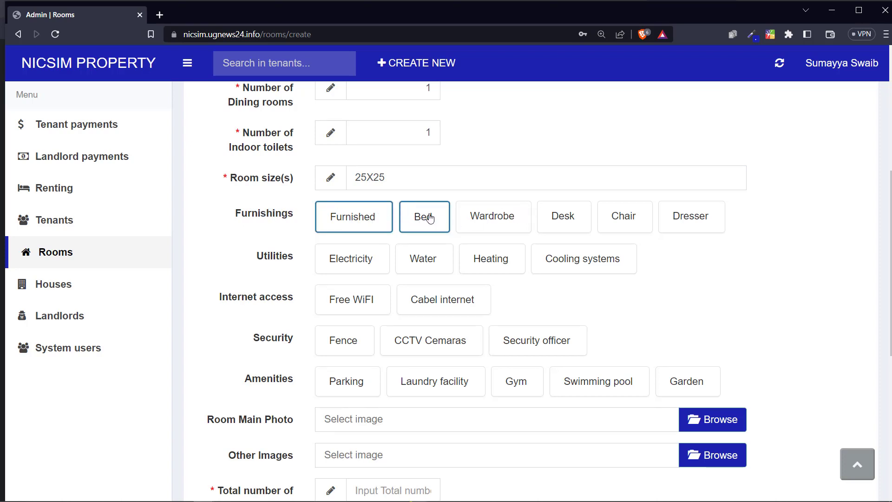
left_click(405, 226)
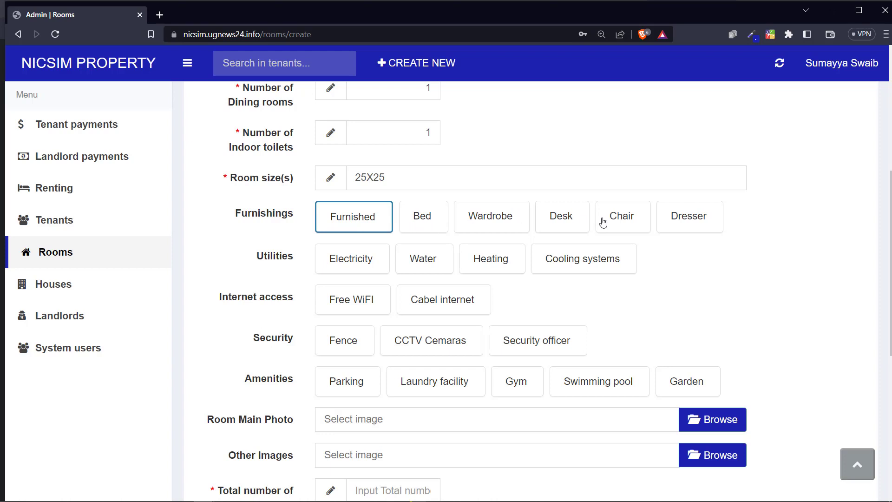
left_click(476, 216)
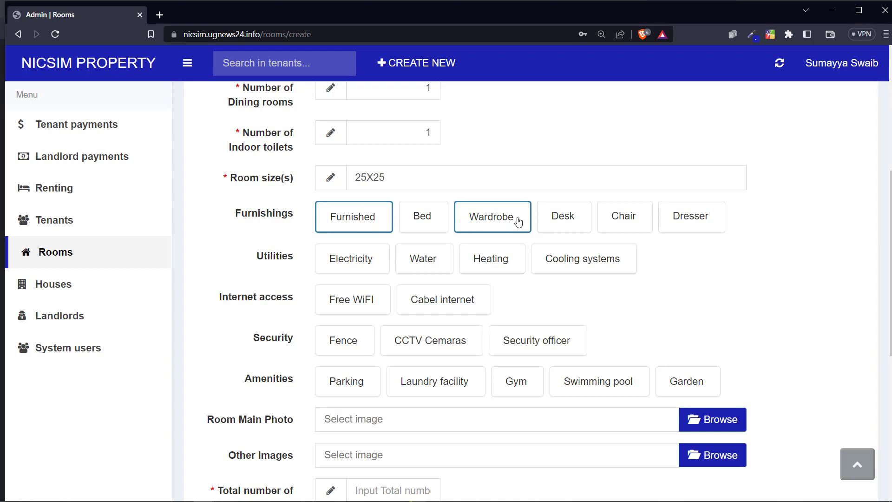
left_click(564, 218)
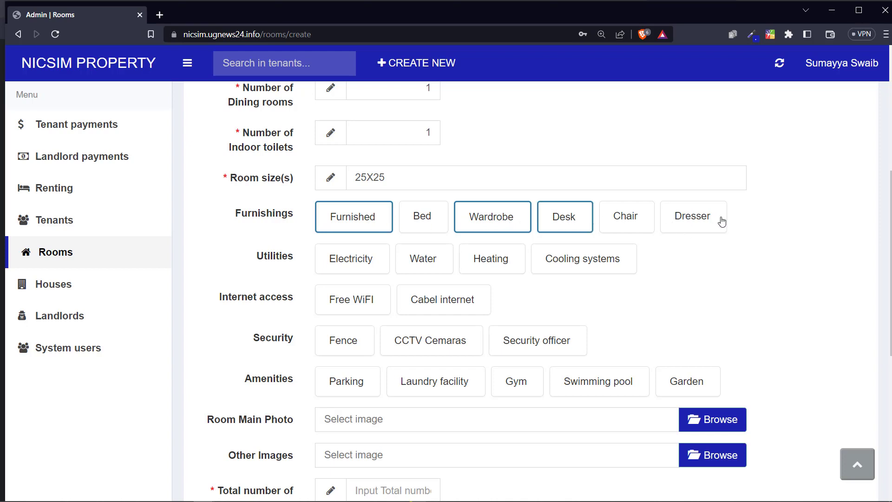
left_click(721, 222)
left_click(581, 219)
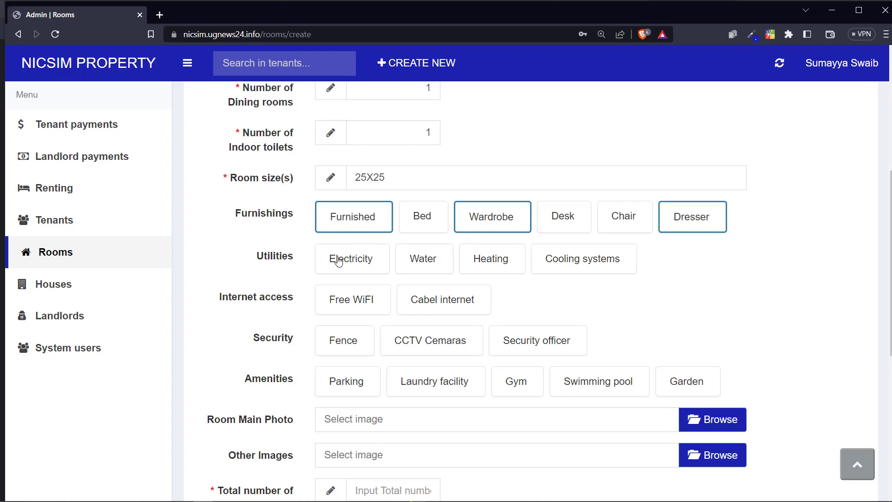
scroll(328, 261, "down", 1)
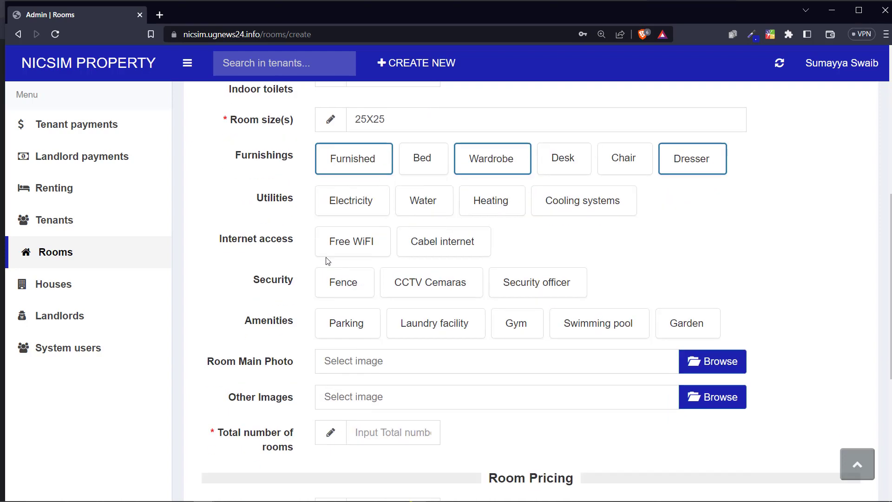
Step: Select Electricity, Water and Cooling systems as the room's utilities
left_click(358, 203)
left_click(375, 211)
left_click(428, 203)
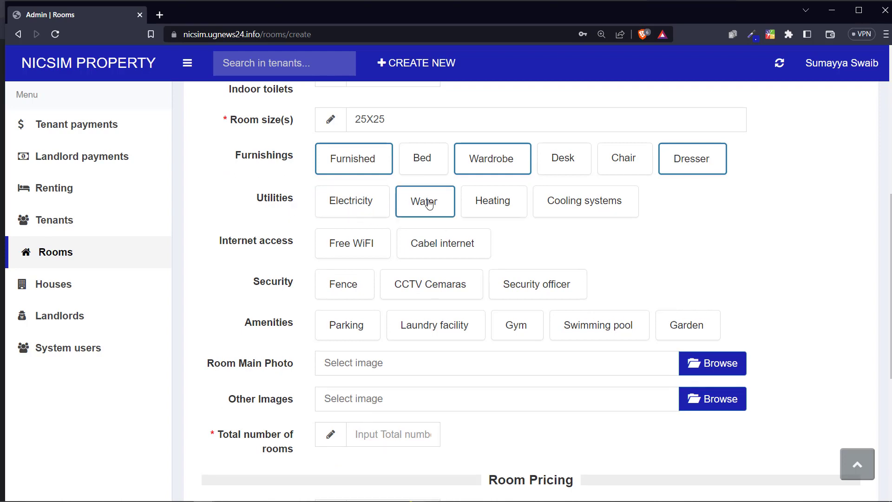
left_click(427, 205)
left_click(367, 209)
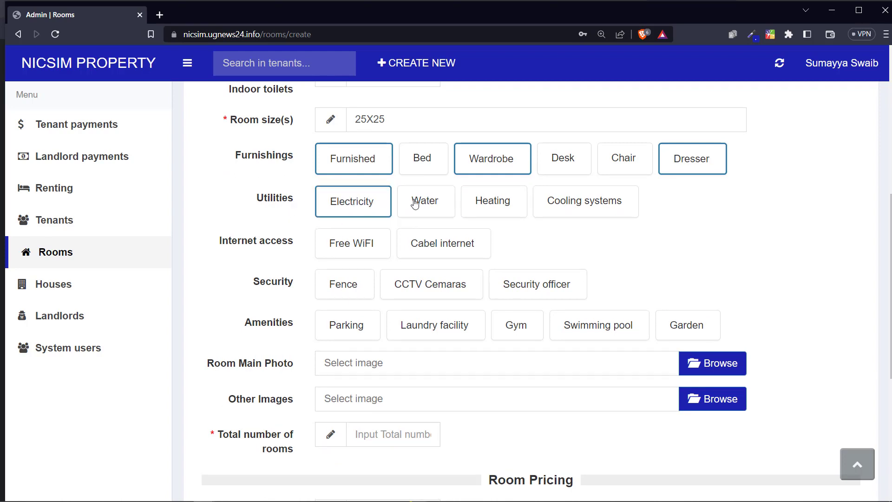
left_click(444, 206)
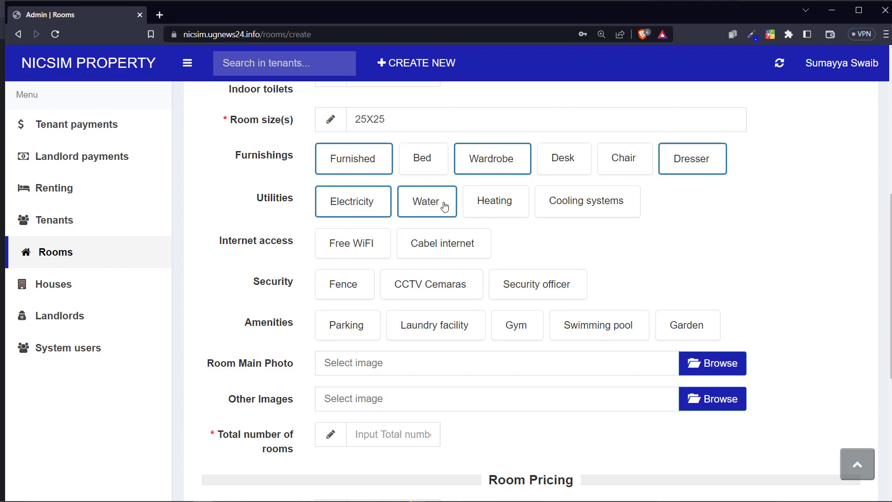
left_click(586, 214)
scroll(353, 228, "down", 1)
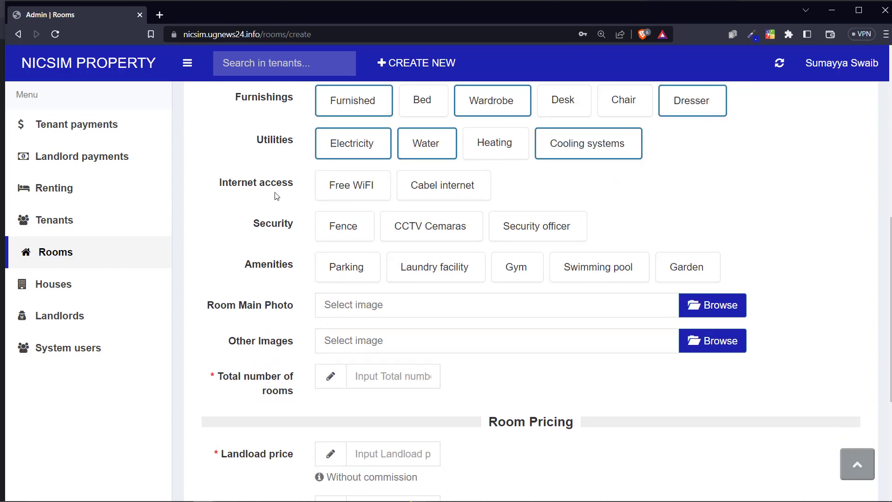
Step: Select Free WiFi and Cabel internet, plus Fence and Security officer for security
left_click_drag(249, 191, 256, 190)
left_click(338, 188)
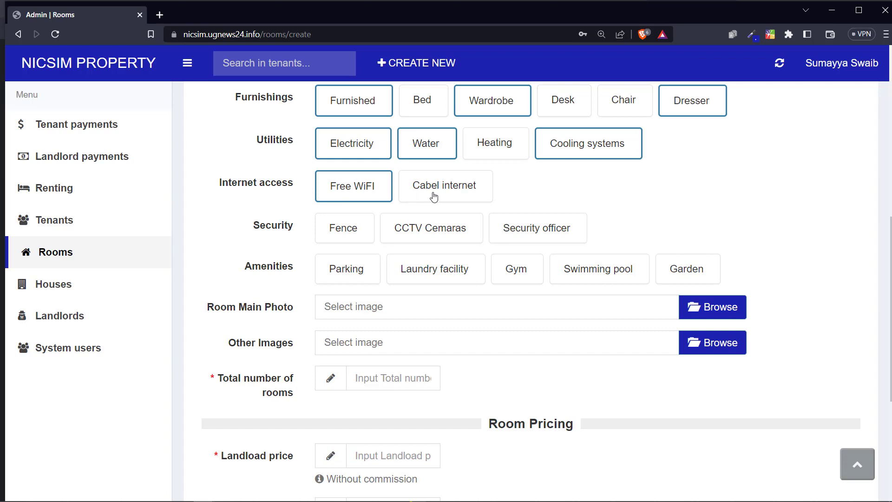
left_click(432, 194)
left_click(388, 197)
left_click(428, 191)
left_click(337, 185)
left_click(446, 187)
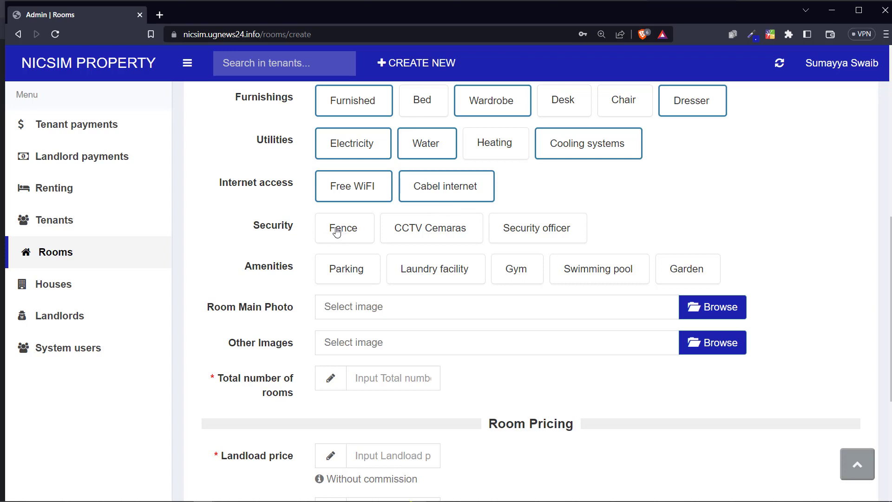
left_click(338, 233)
left_click(523, 235)
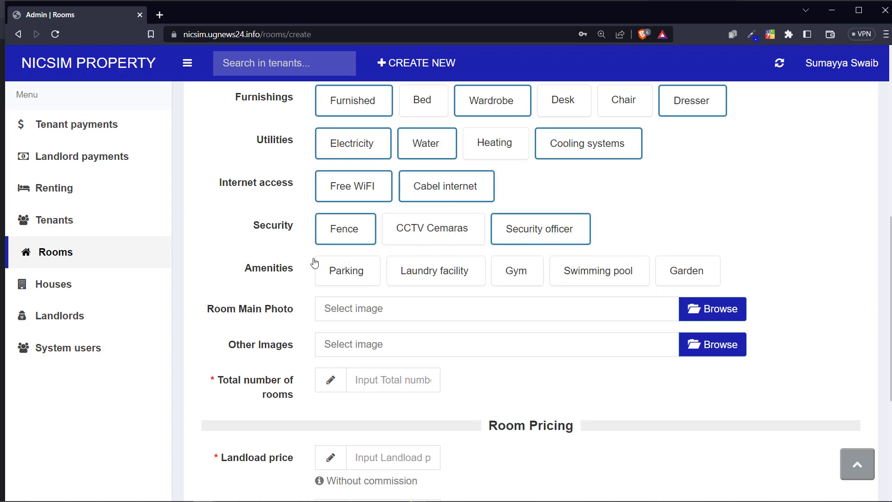
Step: Add Parking, Laundry facility and Gym as the room's amenities
left_click_drag(261, 269, 302, 270)
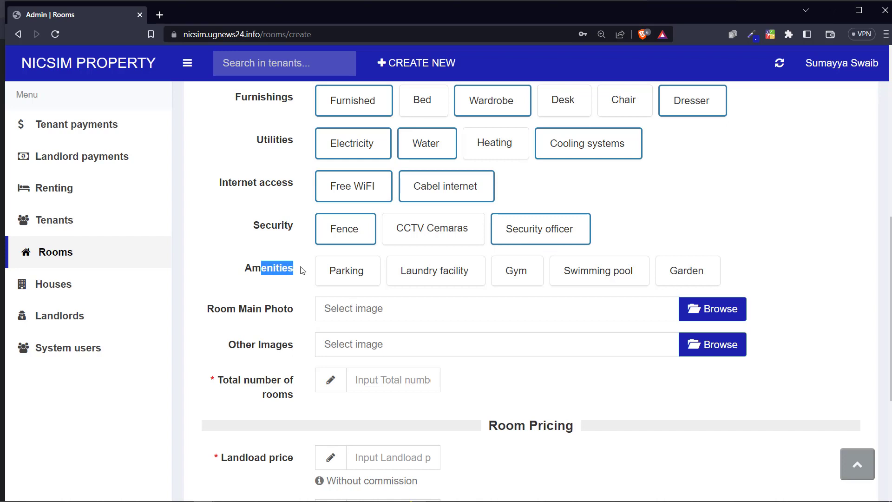
left_click(351, 278)
left_click(438, 277)
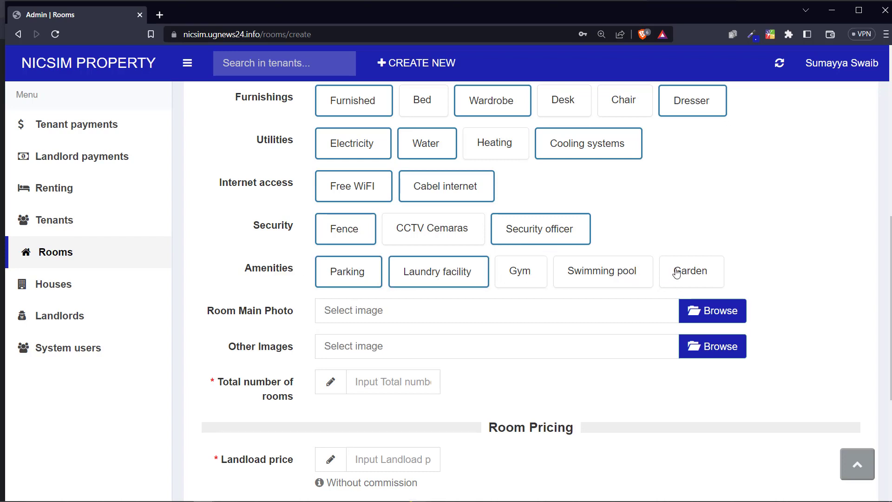
left_click(535, 274)
scroll(494, 271, "down", 1)
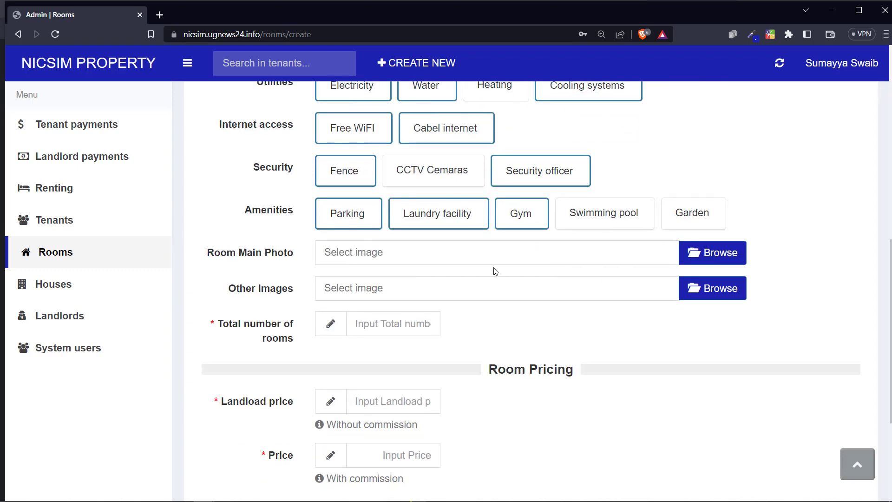
scroll(328, 226, "up", 1)
scroll(371, 251, "down", 1)
left_click_drag(220, 255, 276, 256)
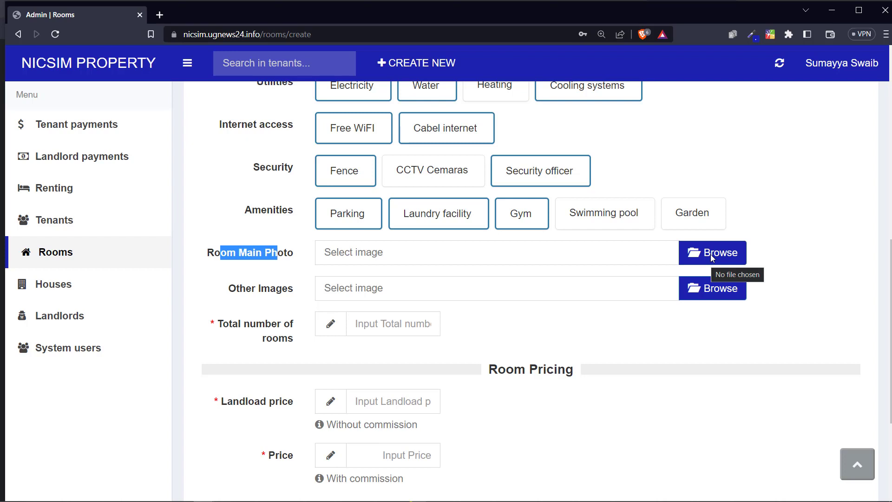
Step: Set paratments.webp as the room's main photo
left_click(711, 255)
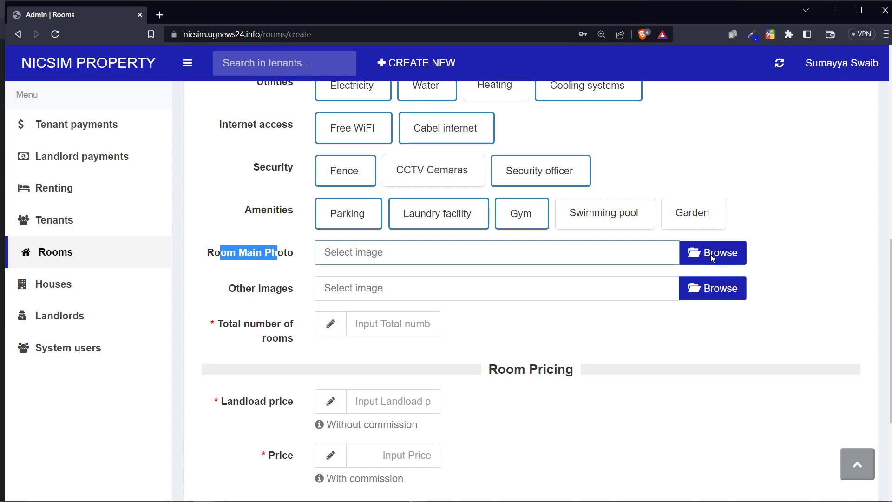
scroll(390, 208, "down", 10)
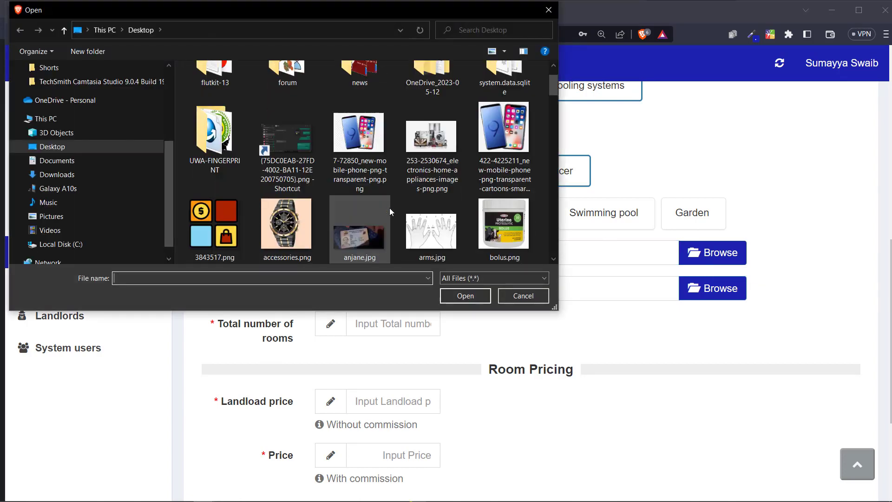
scroll(397, 207, "down", 5)
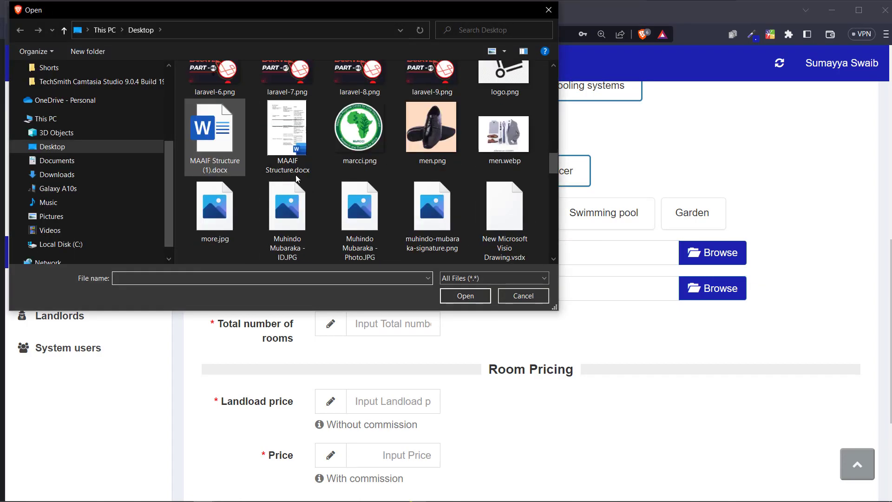
double_click(366, 125)
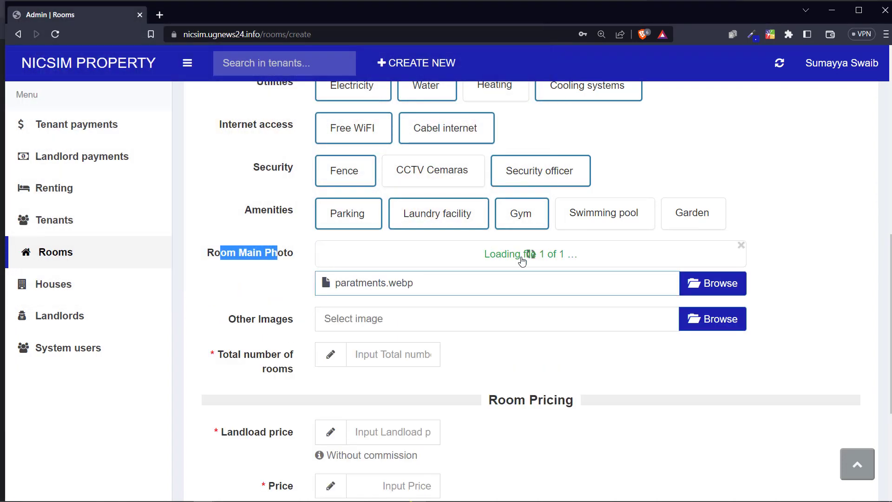
Step: Attach the phone and electronics pictures as the room's other images
scroll(415, 308, "down", 2)
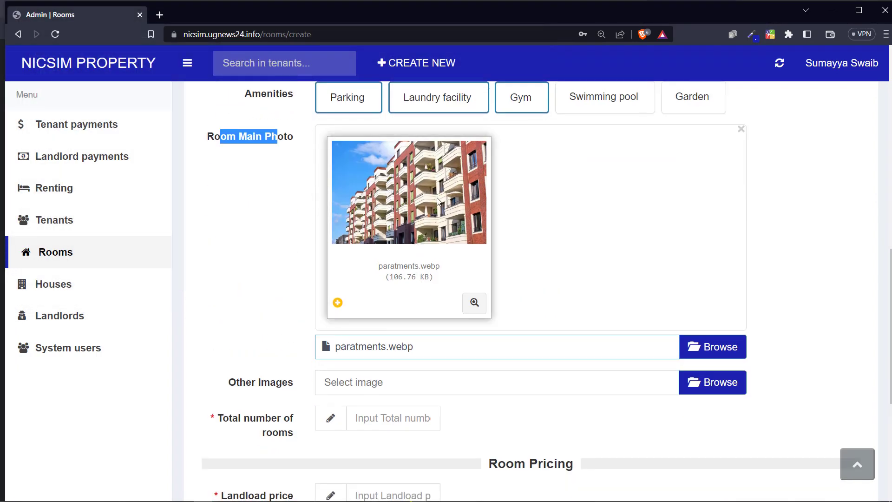
scroll(448, 200, "down", 3)
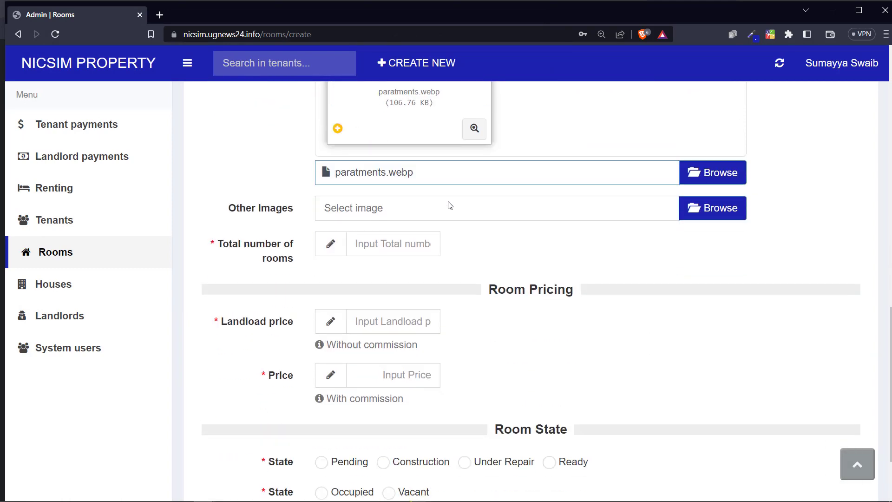
left_click_drag(262, 213, 298, 213)
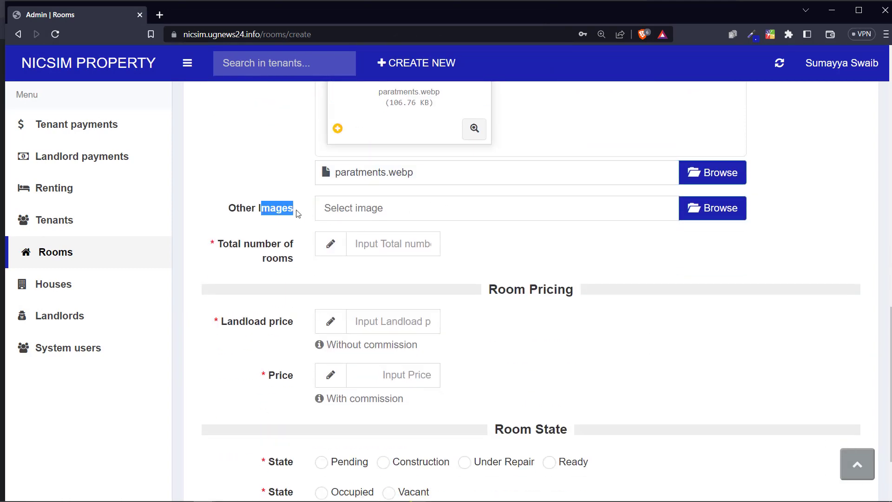
left_click(696, 210)
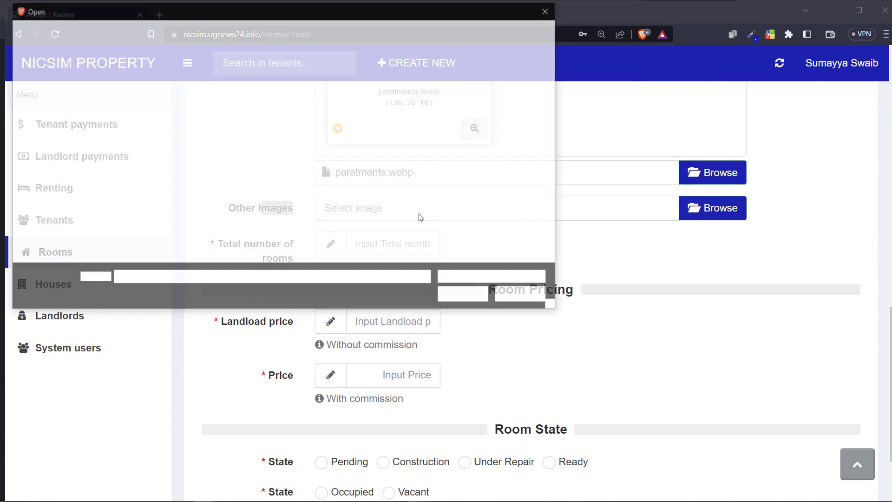
left_click(372, 185)
left_click(448, 198, "ctrl")
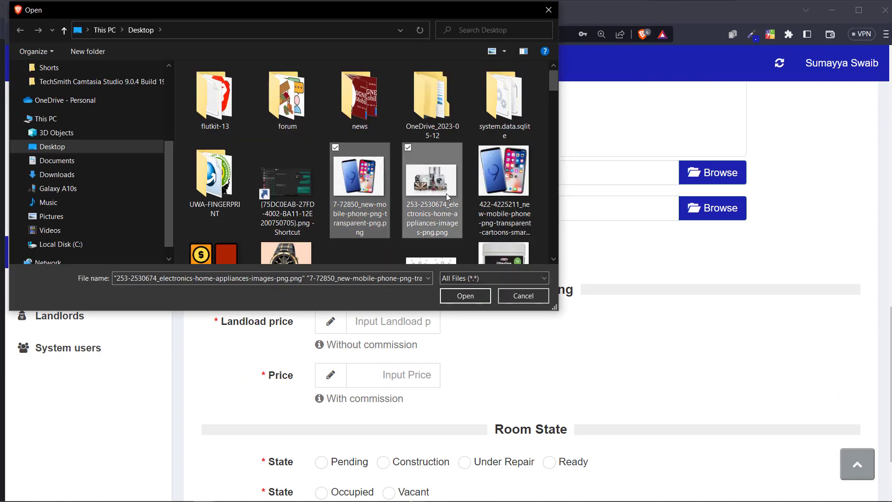
left_click(465, 296)
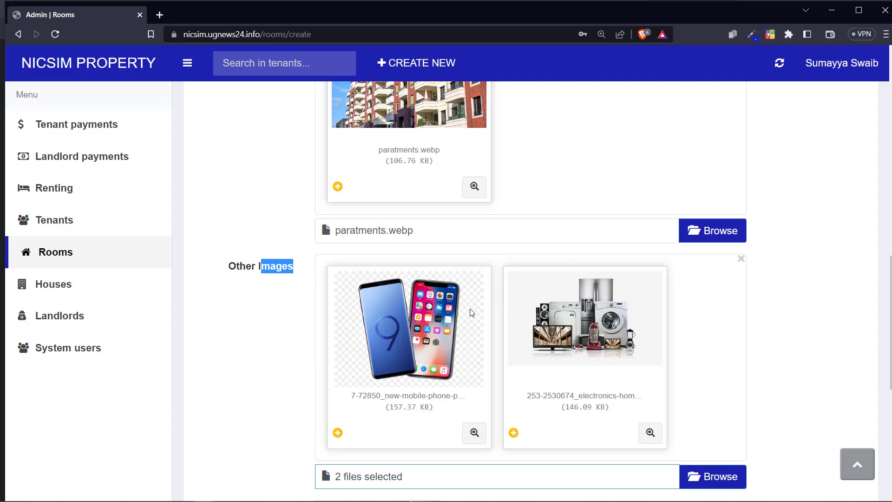
scroll(517, 316, "down", 1)
scroll(515, 309, "down", 1)
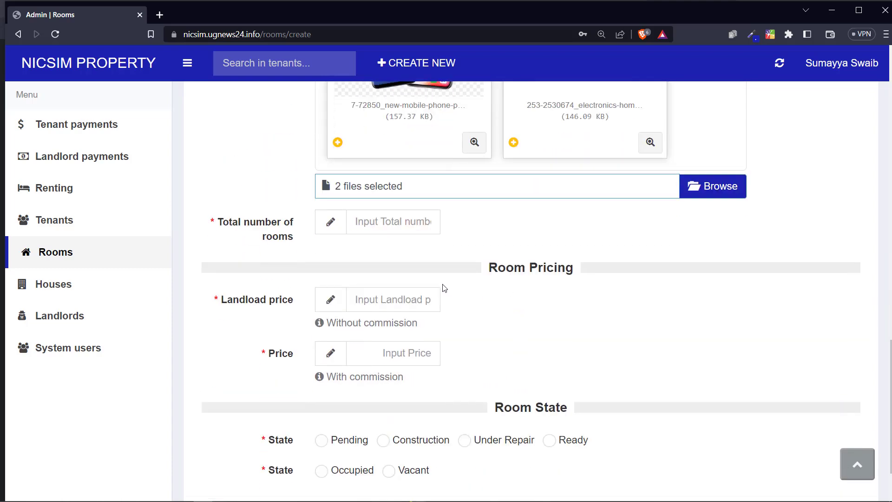
Step: Set the total number of rooms to 4
left_click_drag(241, 222, 267, 225)
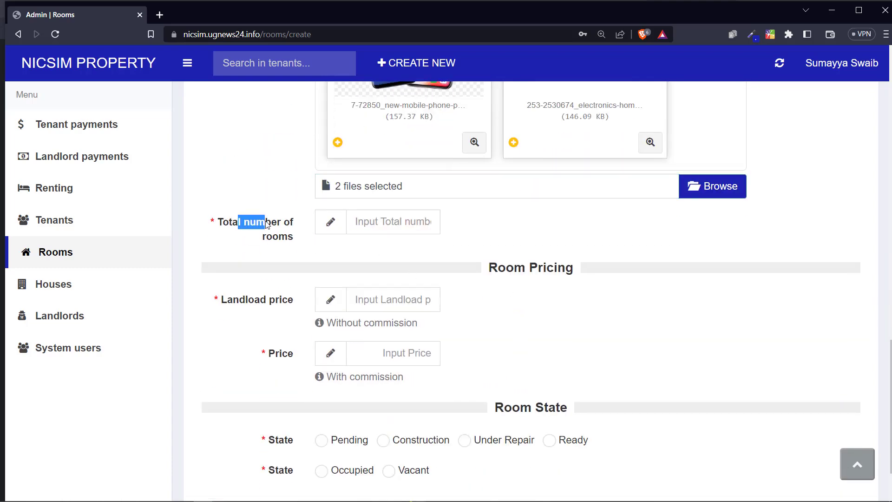
left_click(428, 223)
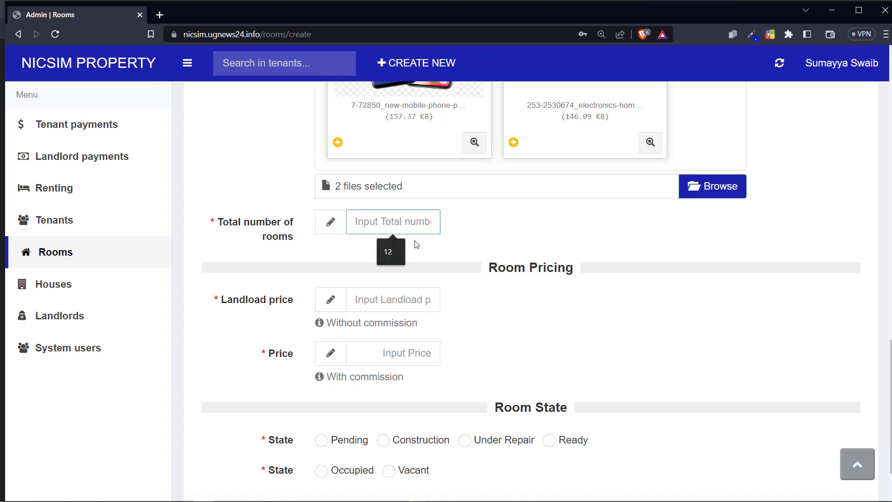
left_click(388, 250)
key("BackSpace")
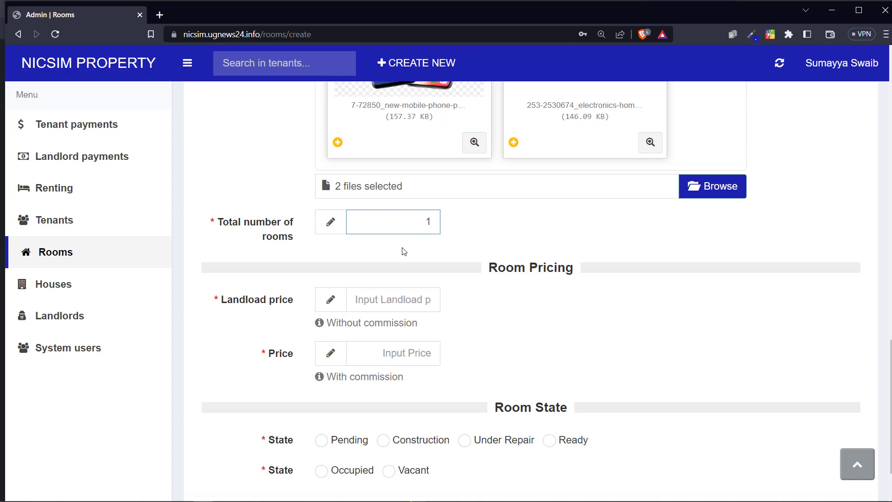
key("BackSpace")
type("1")
key("BackSpace")
type("4")
scroll(329, 172, "up", 4)
scroll(294, 236, "down", 1)
scroll(302, 209, "up", 10)
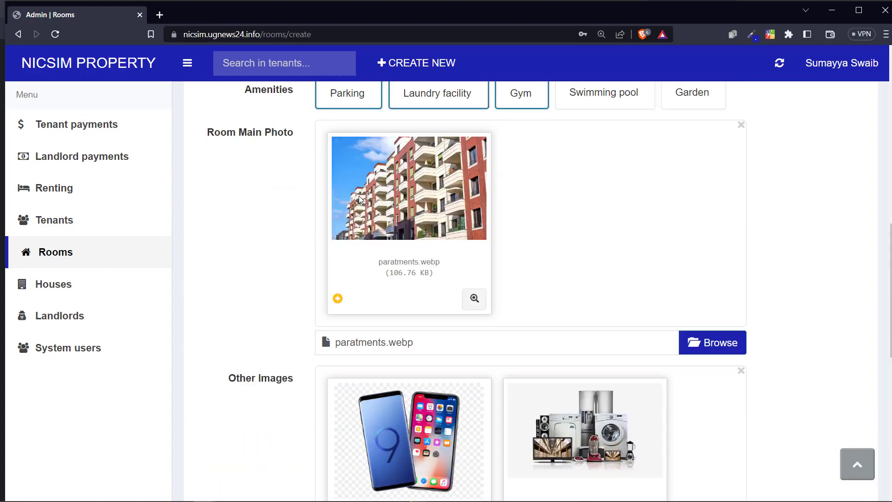
scroll(307, 189, "up", 9)
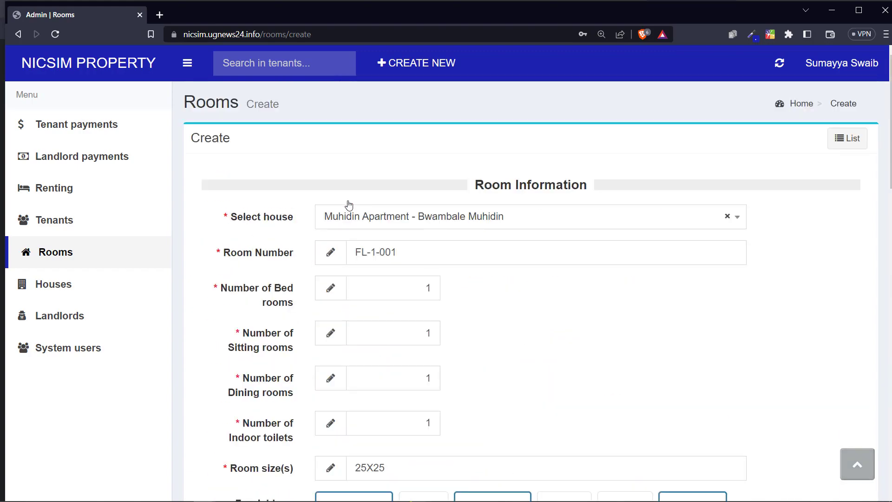
scroll(604, 232, "down", 9)
scroll(607, 258, "down", 14)
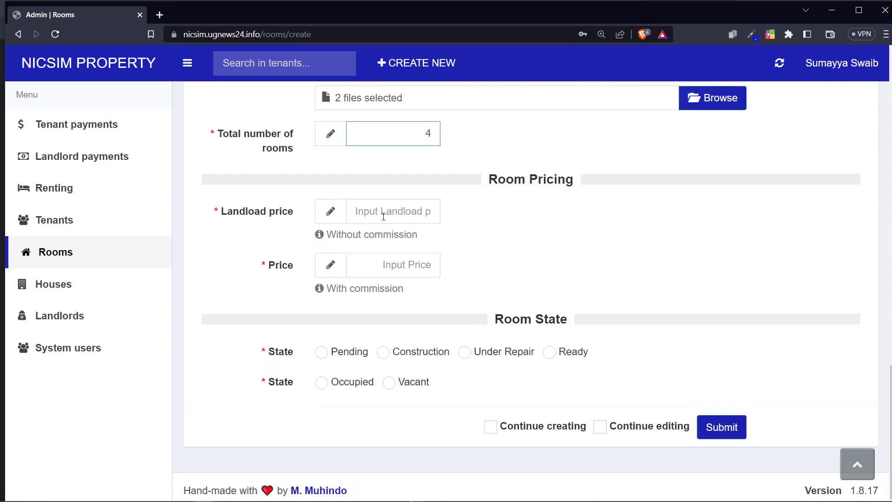
Step: Enter 250000 as the landlord price
left_click_drag(246, 213, 308, 213)
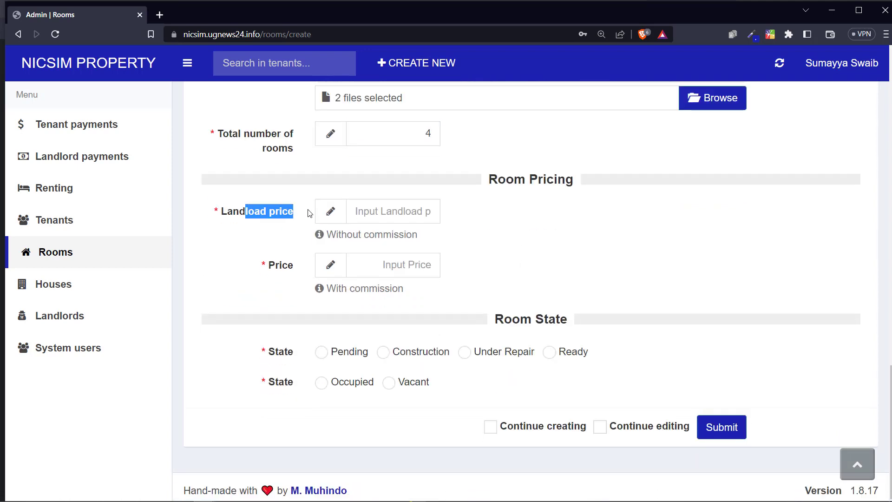
left_click(379, 212)
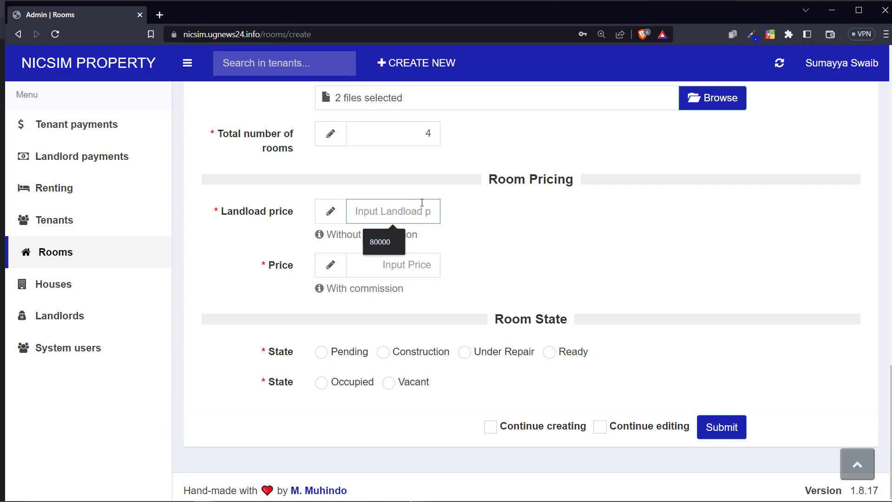
type("250")
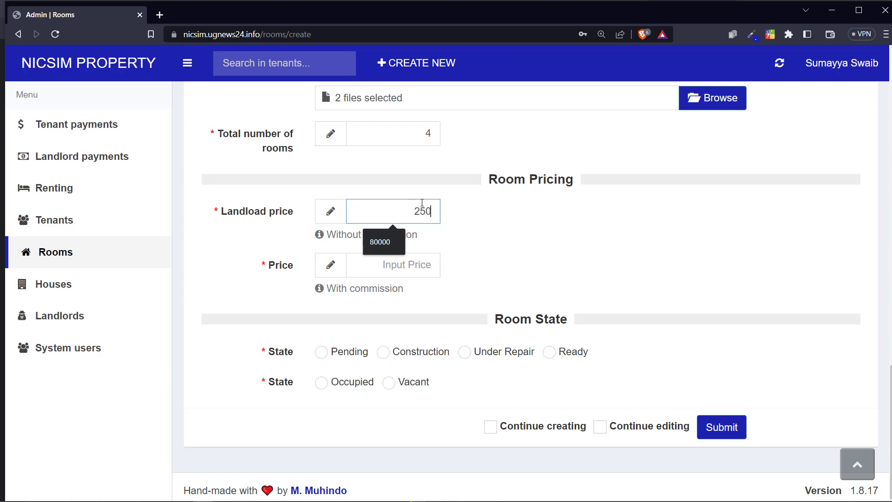
type("000")
left_click(402, 212)
left_click_drag(417, 212, 392, 207)
double_click(419, 212)
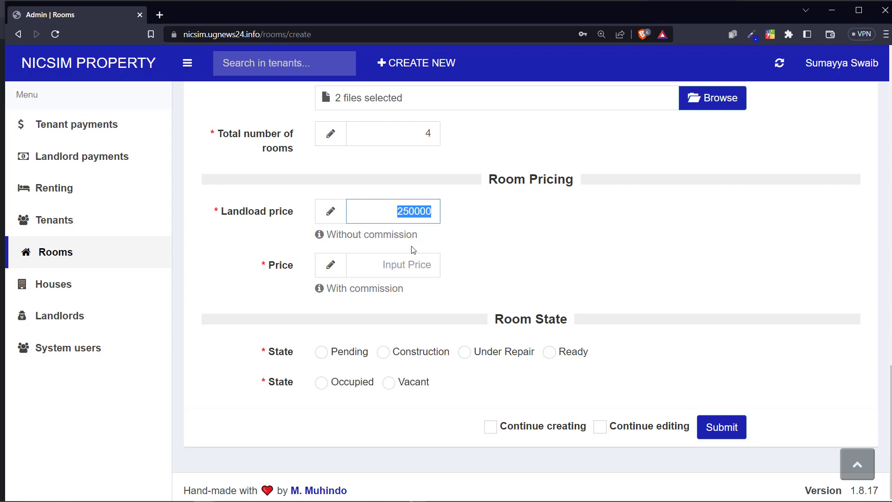
Step: Enter 300000 as the room's price with commission
left_click(411, 263)
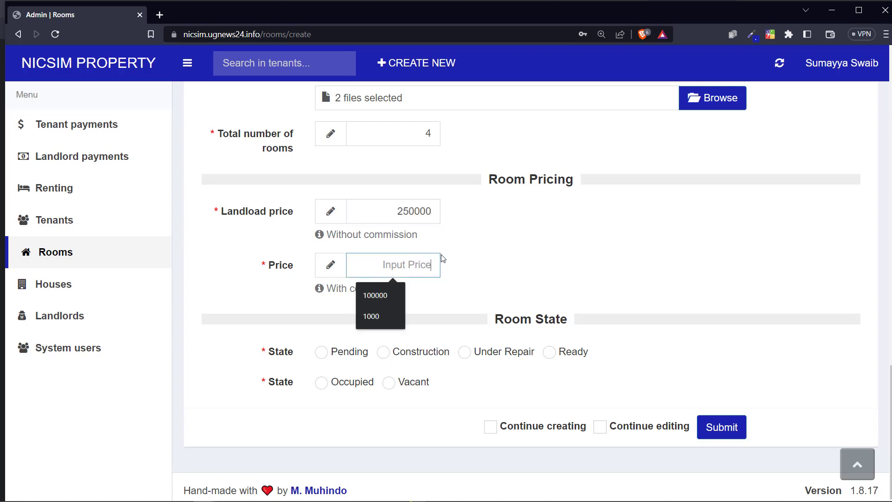
left_click_drag(267, 269, 337, 274)
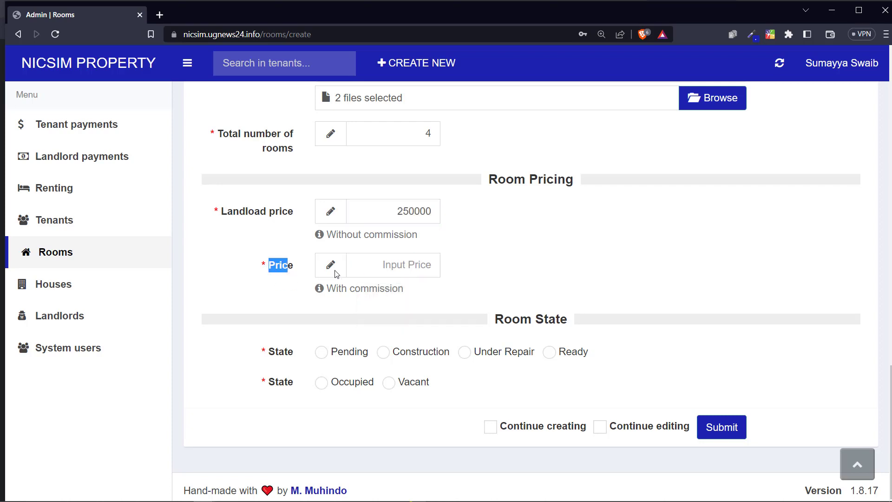
left_click(400, 268)
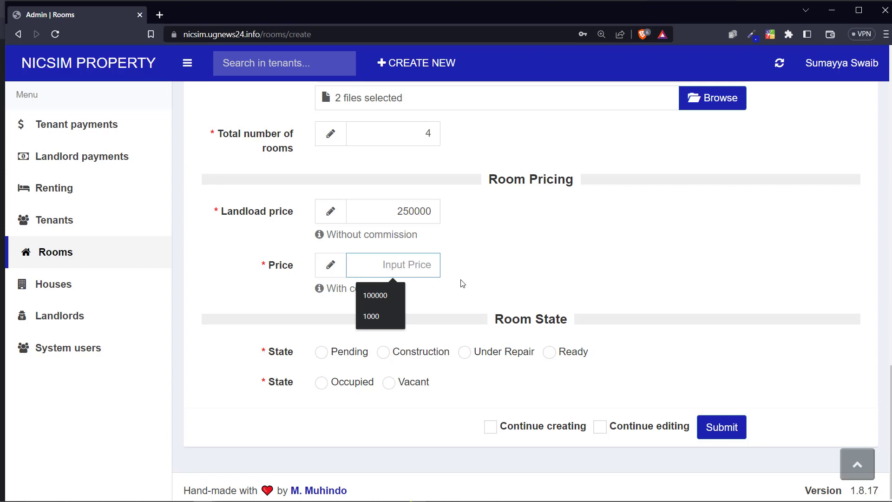
type("250")
key("BackSpace")
key("BackSpace")
type("30000")
left_click(448, 250)
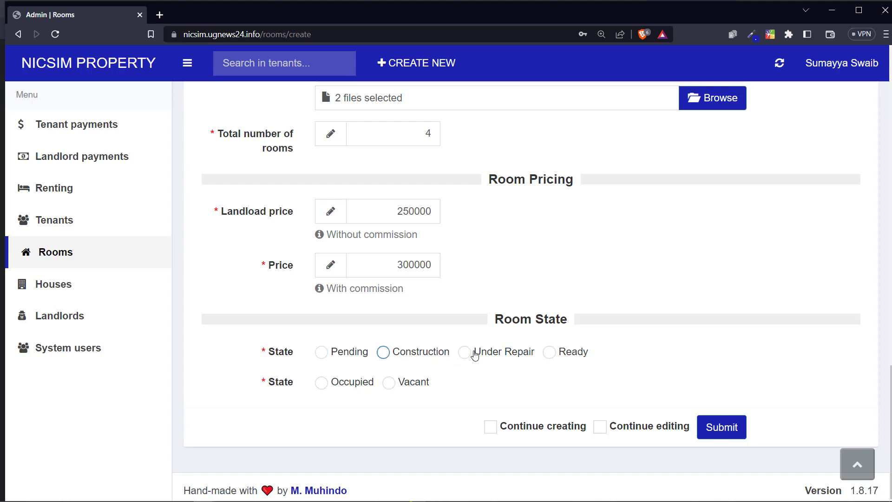
Step: Set the room state to Ready
double_click(339, 358)
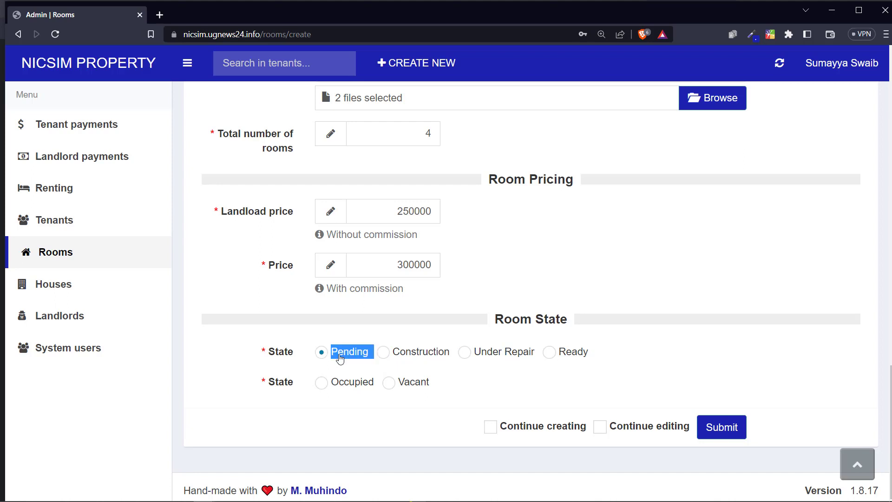
double_click(401, 359)
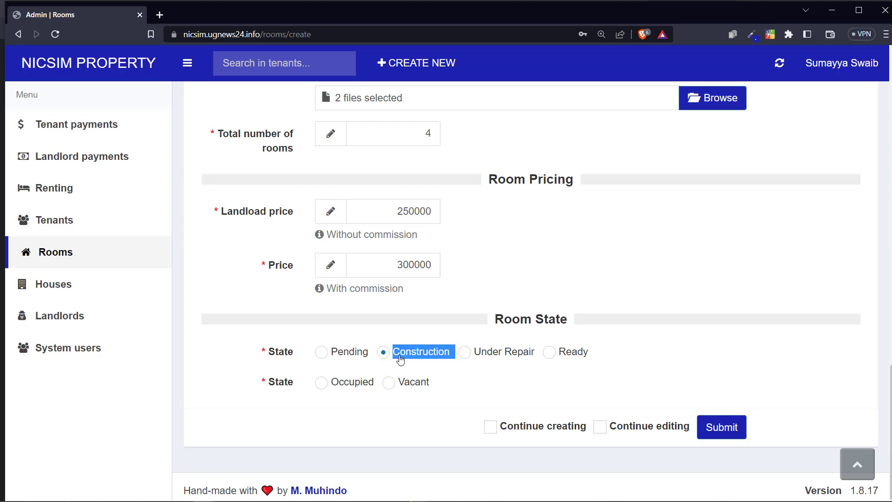
double_click(486, 353)
double_click(568, 353)
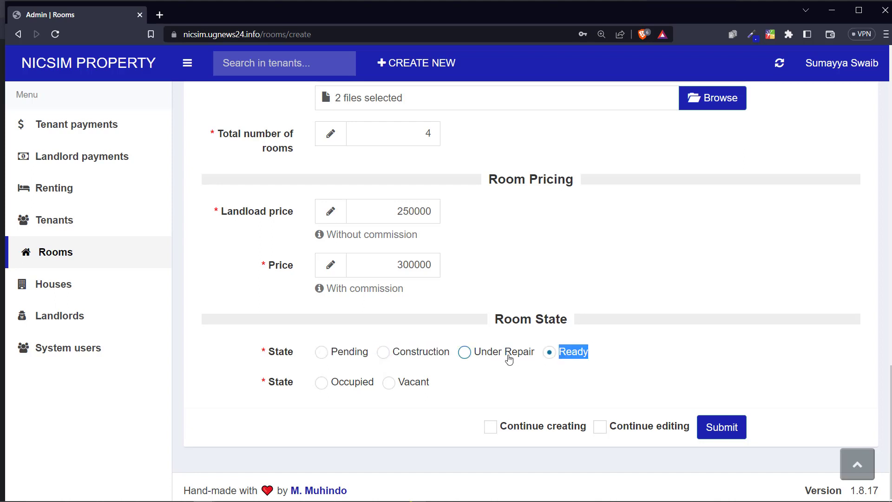
left_click(575, 355)
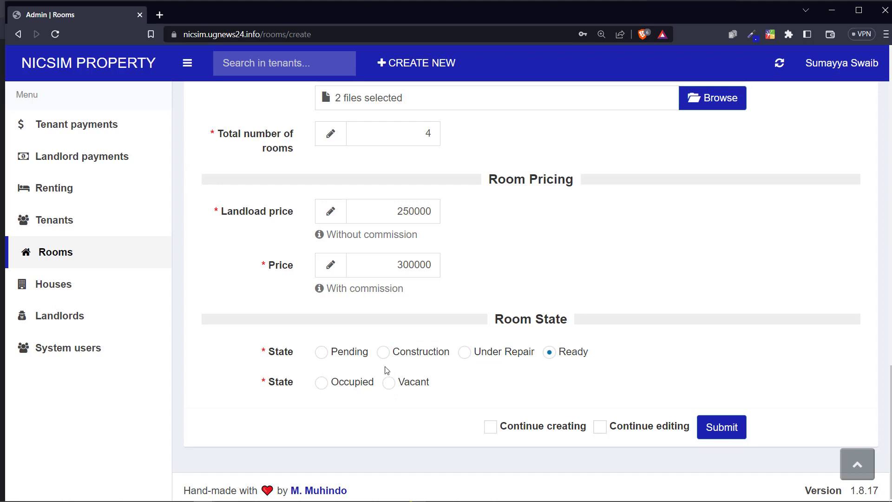
double_click(276, 385)
left_click(308, 388)
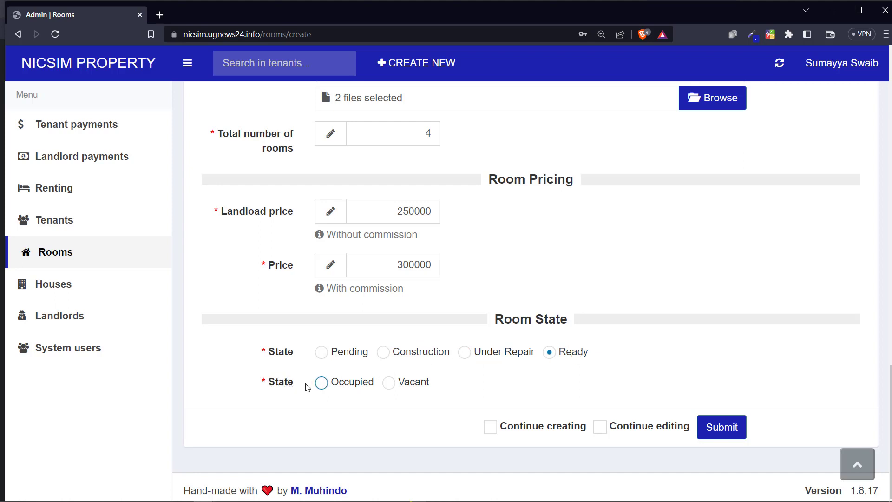
left_click(426, 359)
left_click(470, 355)
left_click(558, 354)
Step: Mark the room as Vacant and submit it
double_click(286, 384)
left_click(293, 386)
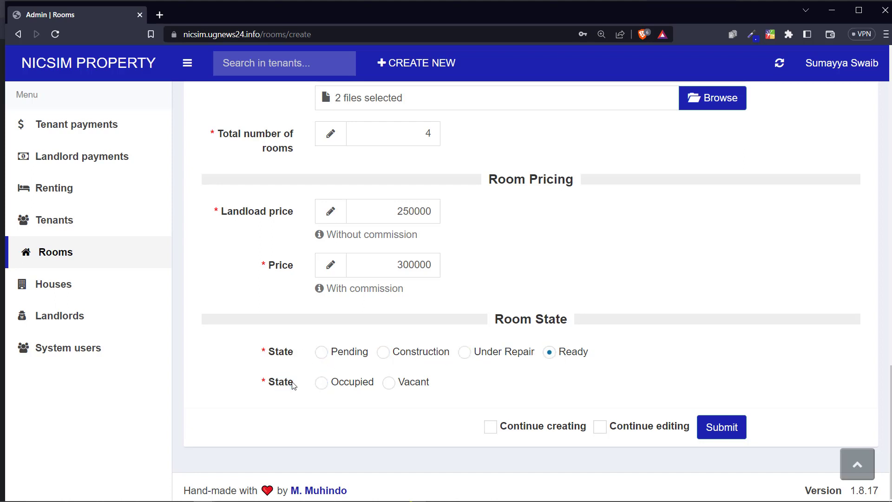
left_click(355, 385)
left_click(395, 386)
left_click(319, 382)
left_click(390, 388)
left_click(721, 414)
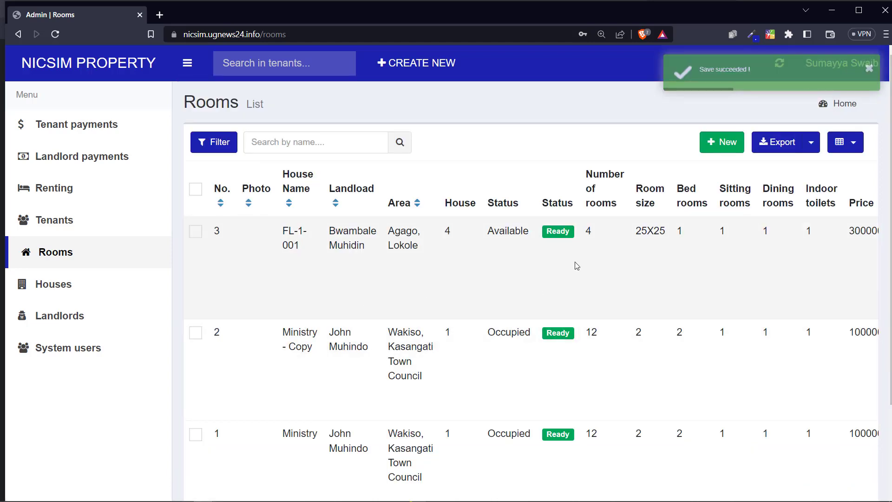
Step: Scroll across the Rooms table and highlight row 3's FL-1-001 room details
scroll(576, 265, "right", 10)
scroll(577, 265, "left", 5)
scroll(575, 265, "left", 5)
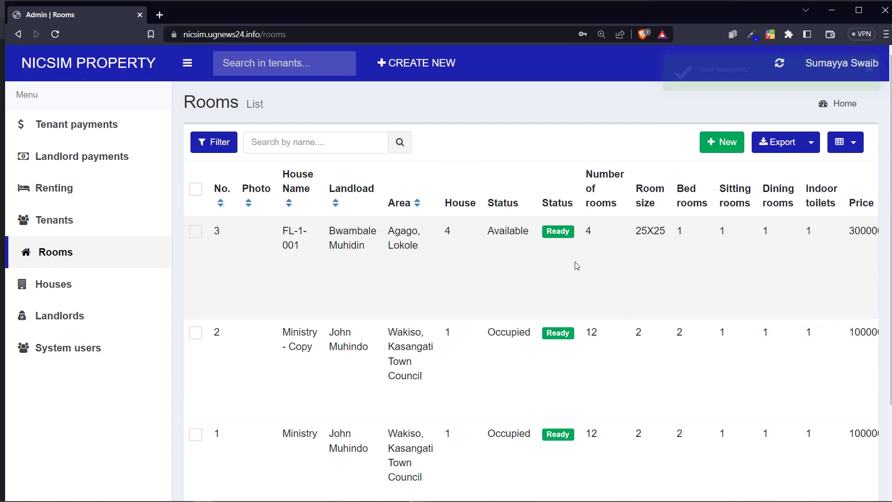
scroll(575, 265, "right", 8)
scroll(575, 265, "left", 8)
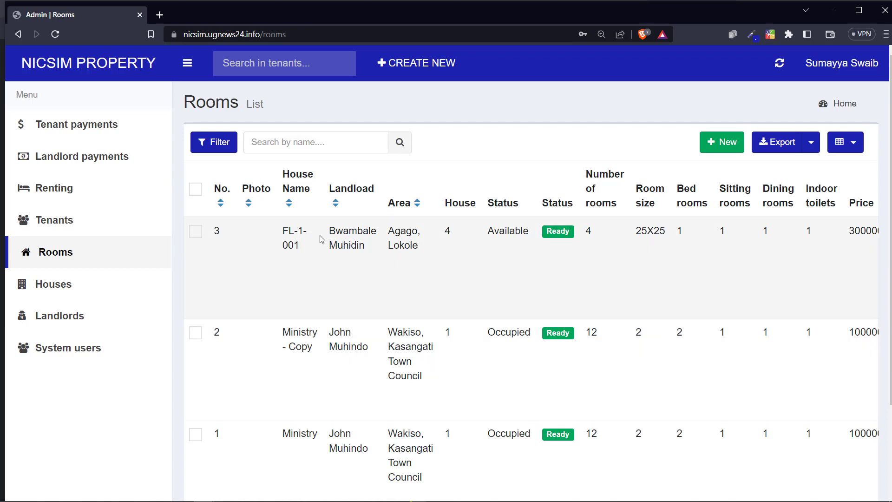
left_click_drag(320, 235, 633, 241)
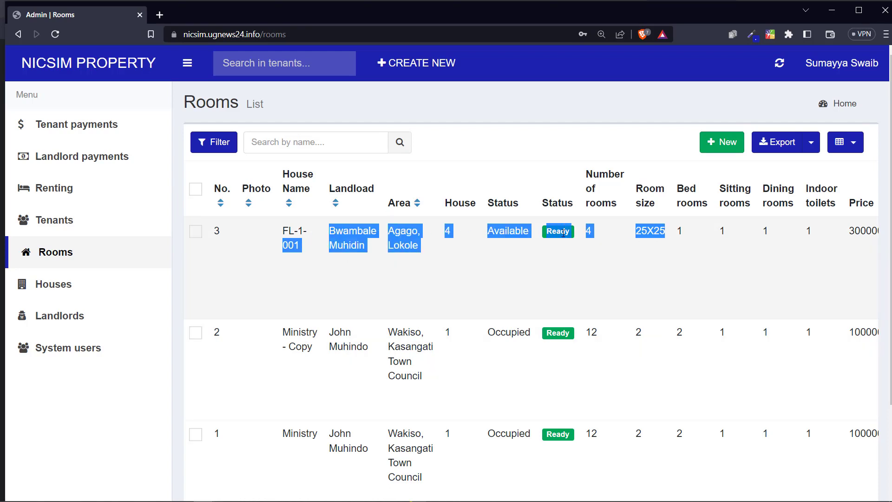
scroll(571, 235, "right", 10)
scroll(584, 239, "left", 10)
left_click(260, 250)
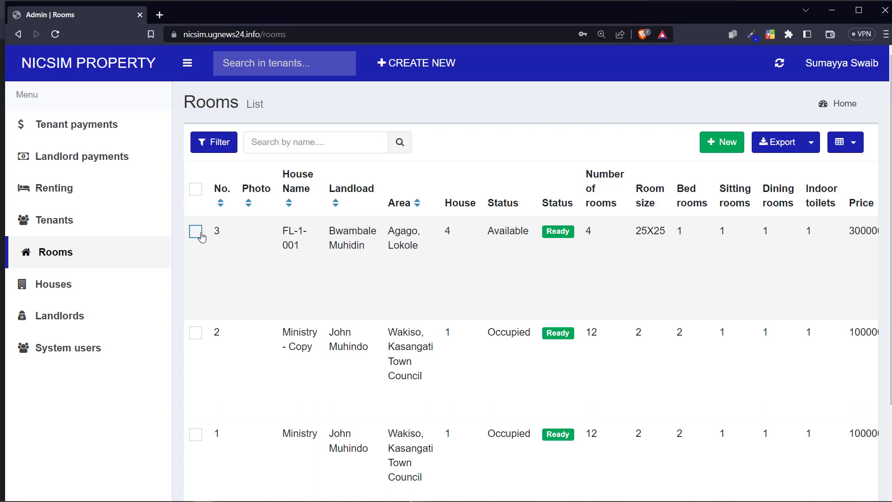
Step: Highlight row 3's house name and landlord, then tick the FL-1-001 row checkbox
left_click_drag(289, 231, 305, 257)
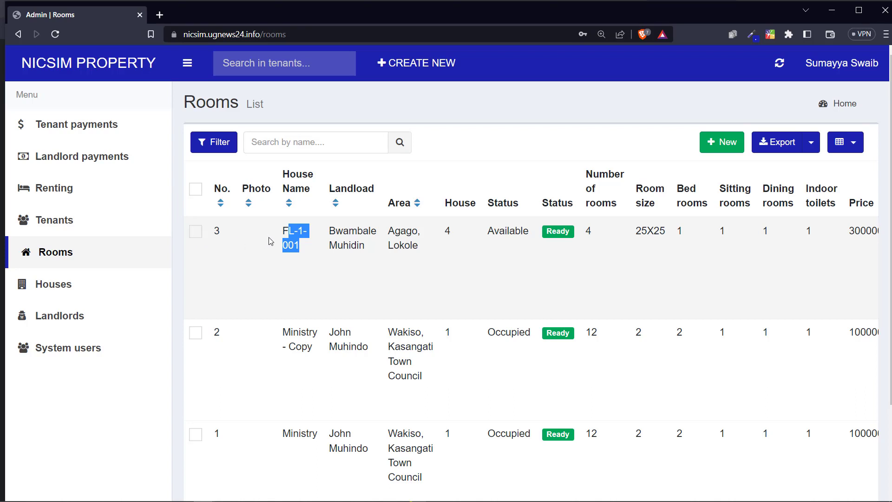
left_click_drag(273, 238, 404, 234)
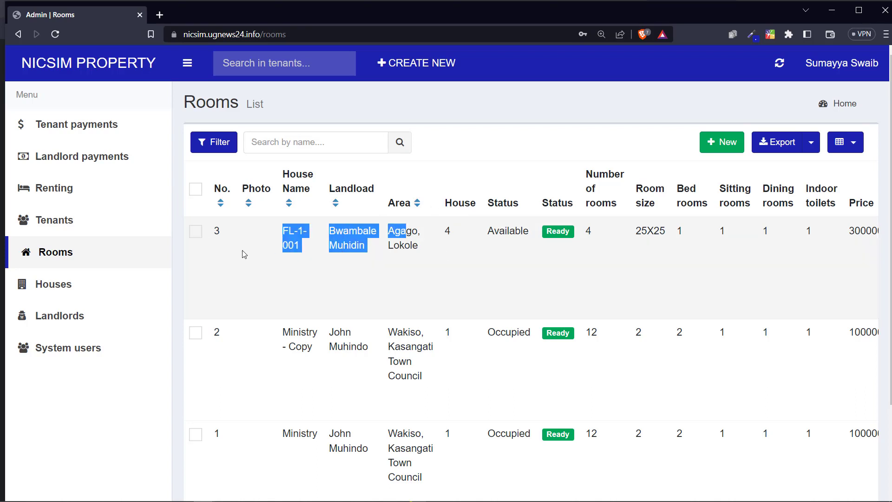
left_click(196, 232)
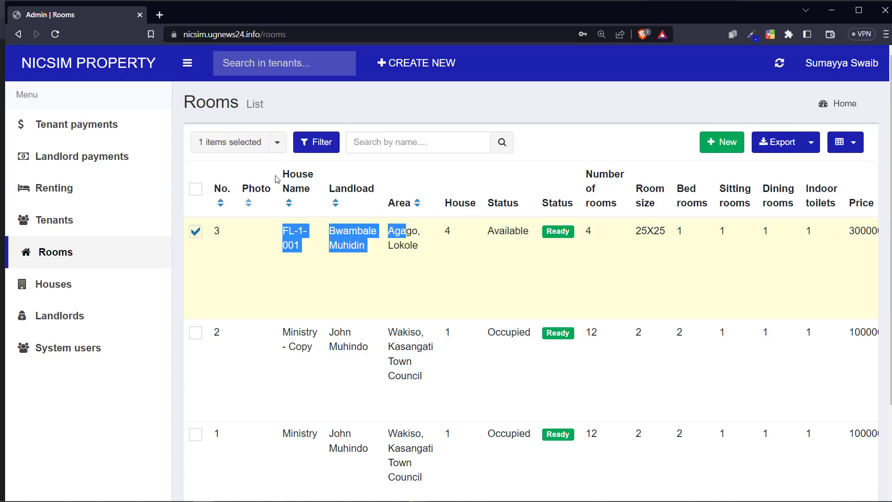
left_click(278, 142)
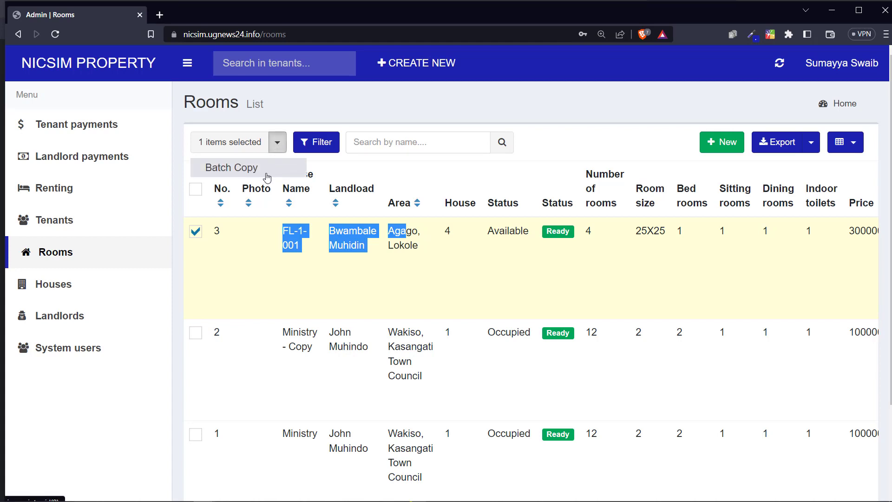
left_click(267, 172)
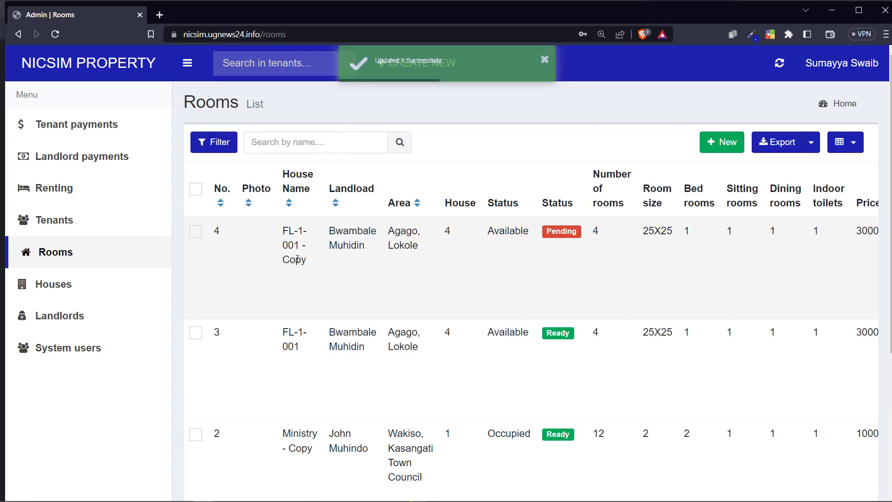
left_click_drag(289, 241, 728, 256)
left_click_drag(401, 293, 389, 245)
left_click(389, 245)
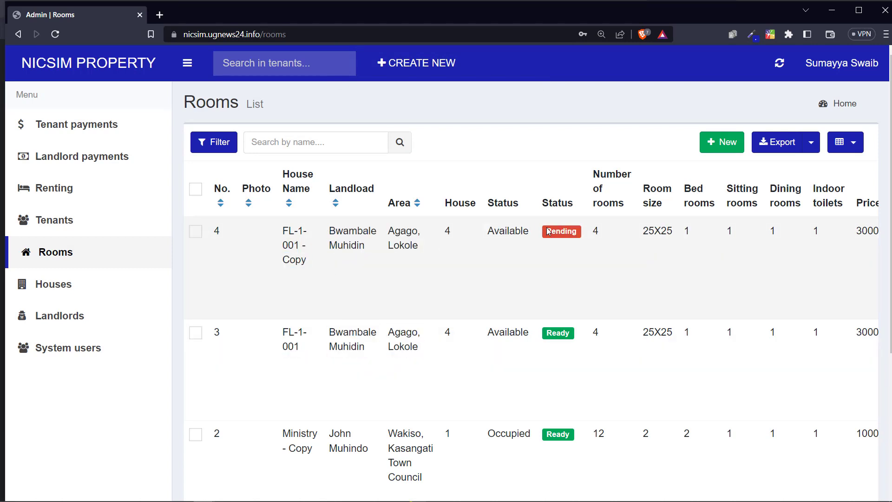
left_click_drag(303, 258, 298, 270)
double_click(297, 260)
left_click(295, 255)
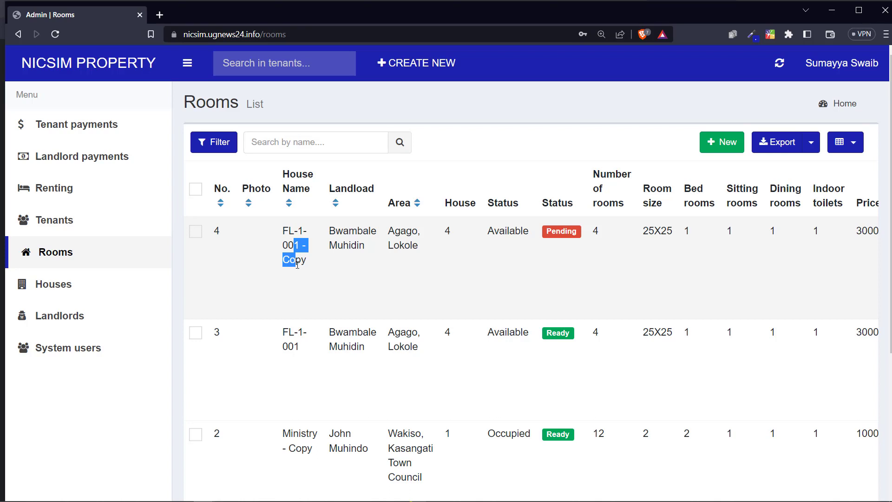
double_click(291, 232)
left_click_drag(291, 231, 292, 259)
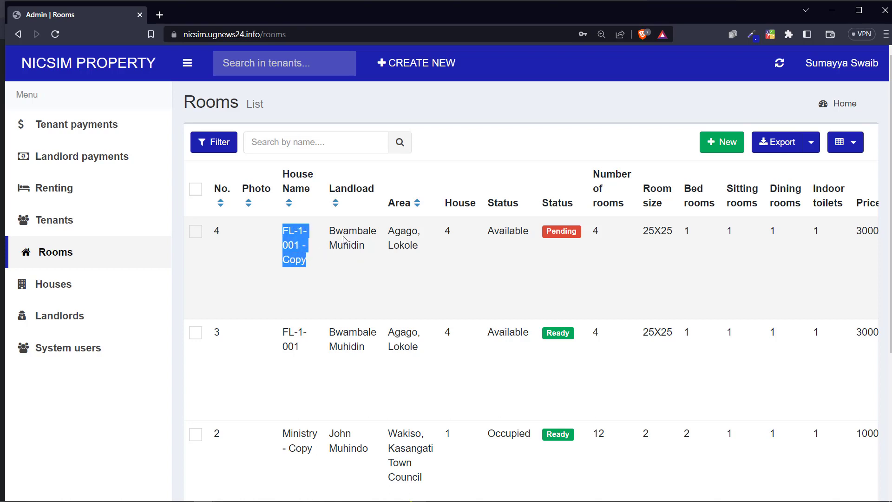
left_click_drag(329, 238, 353, 241)
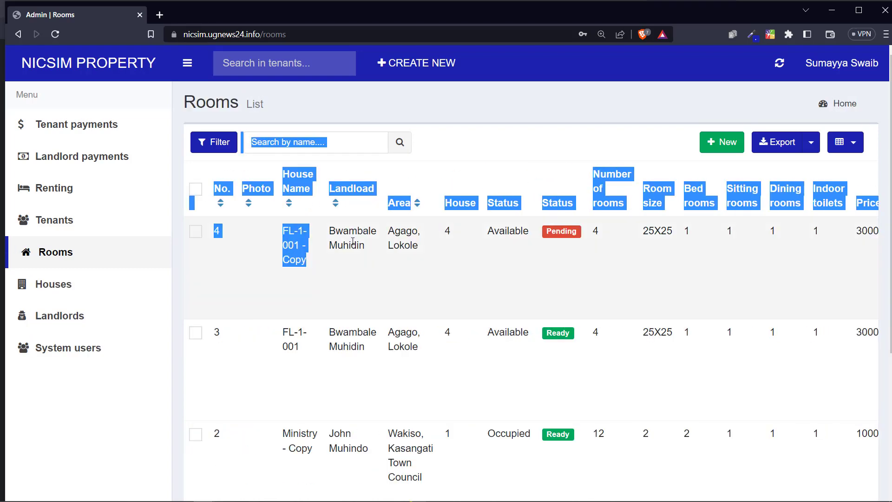
left_click(353, 242)
left_click(196, 231)
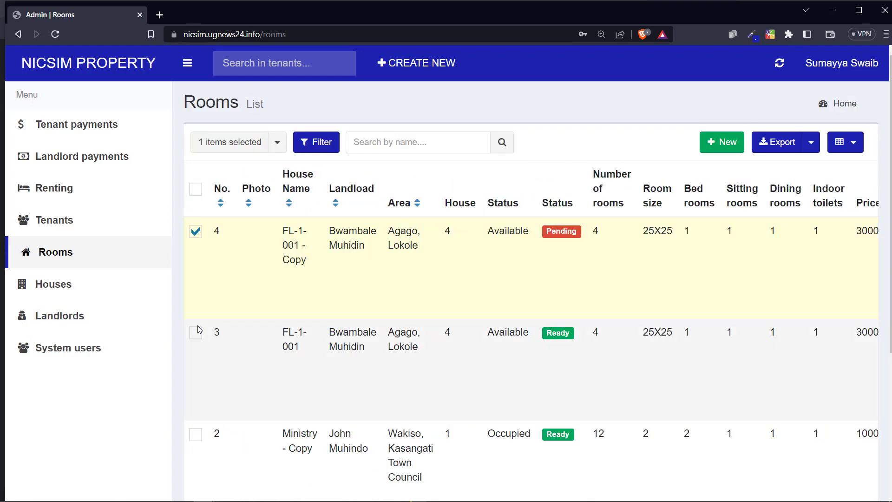
left_click(197, 333)
left_click(277, 142)
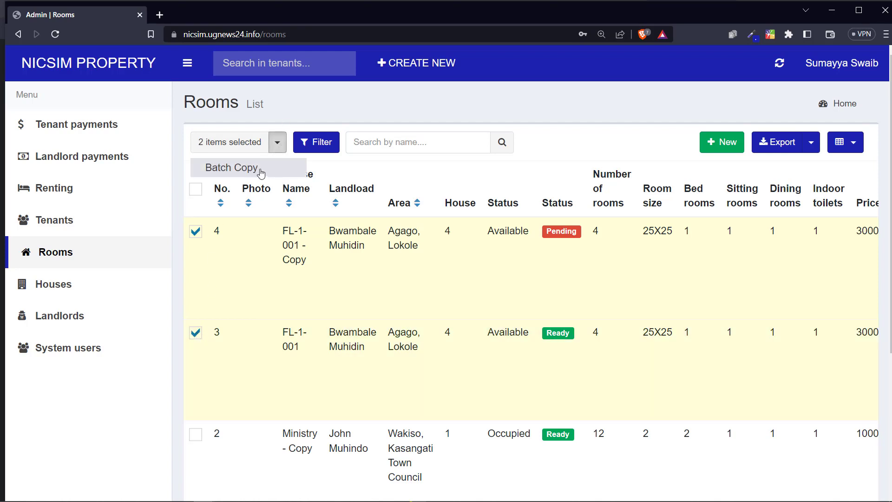
left_click(259, 169)
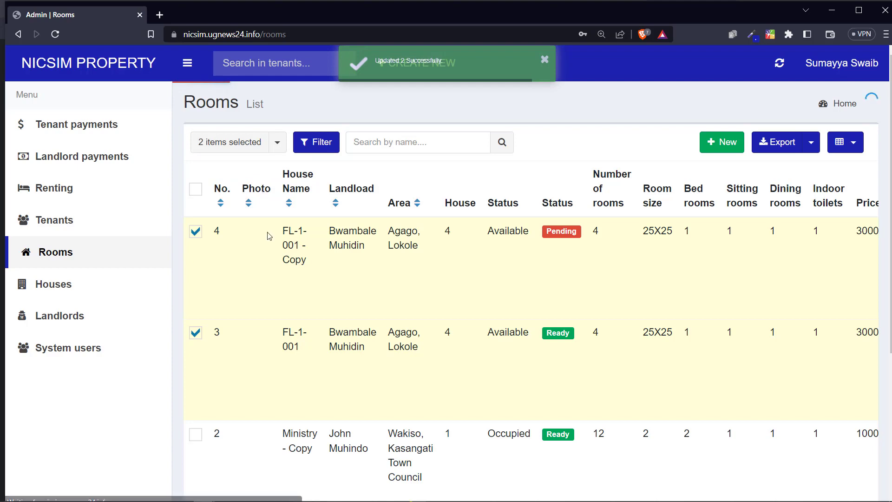
scroll(301, 328, "down", 4)
scroll(303, 319, "up", 4)
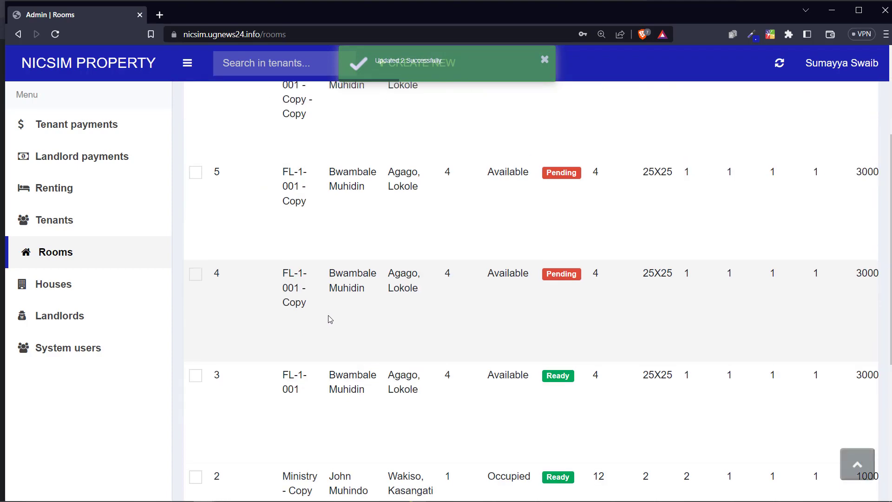
scroll(558, 305, "down", 1)
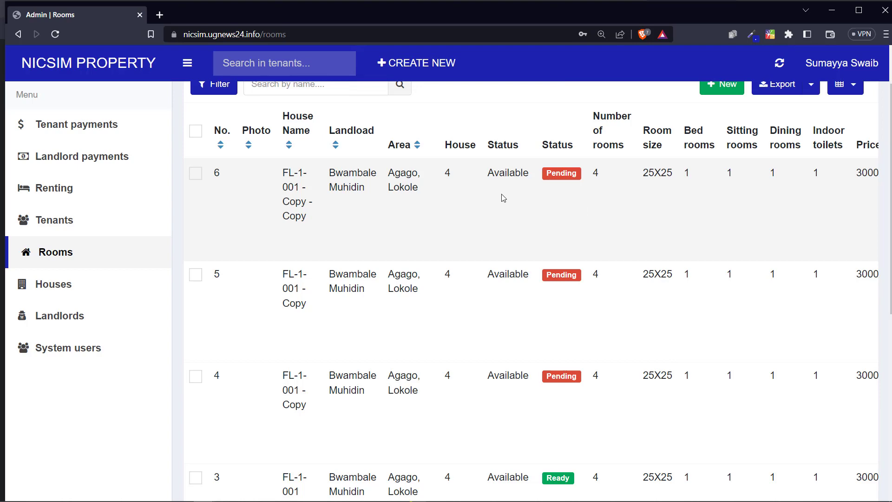
scroll(500, 211, "right", 4)
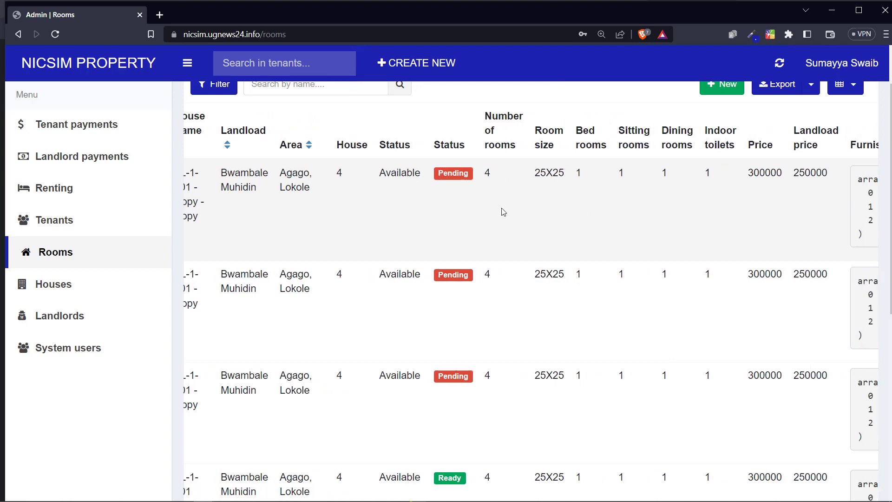
scroll(499, 212, "left", 4)
scroll(500, 212, "left", 1)
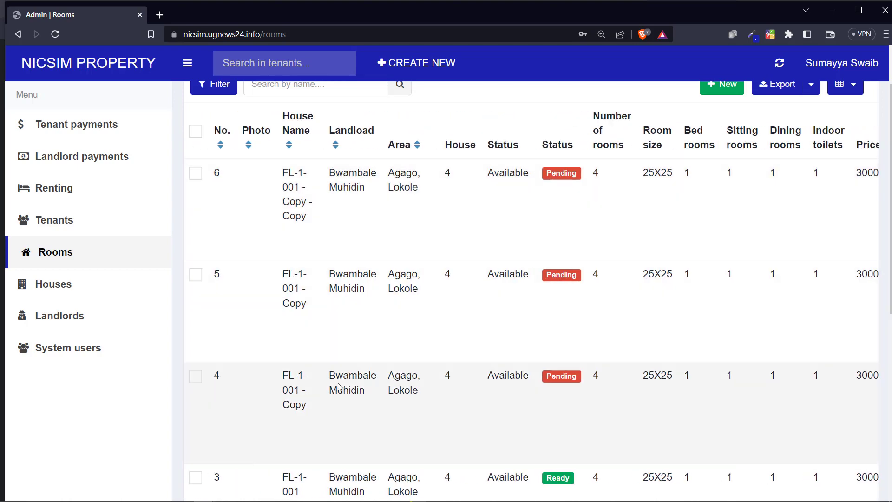
left_click_drag(296, 386, 289, 378)
scroll(511, 390, "right", 3)
scroll(596, 375, "right", 10)
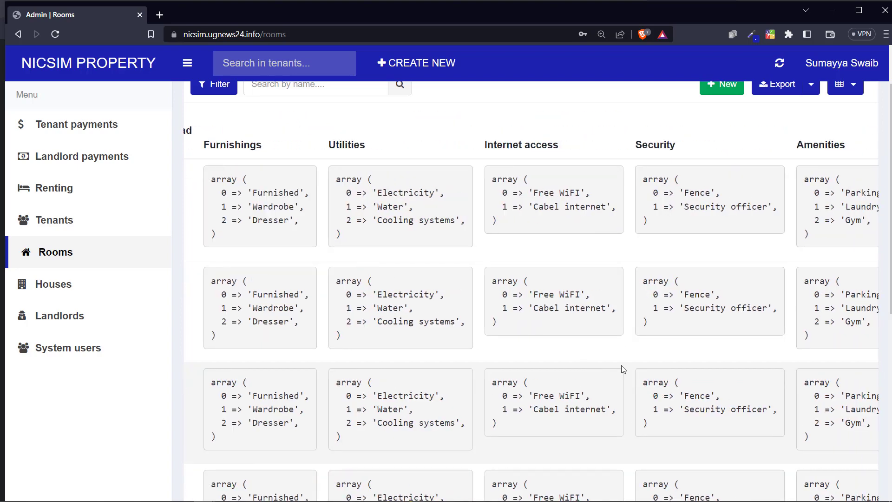
scroll(655, 383, "left", 5)
scroll(652, 379, "left", 8)
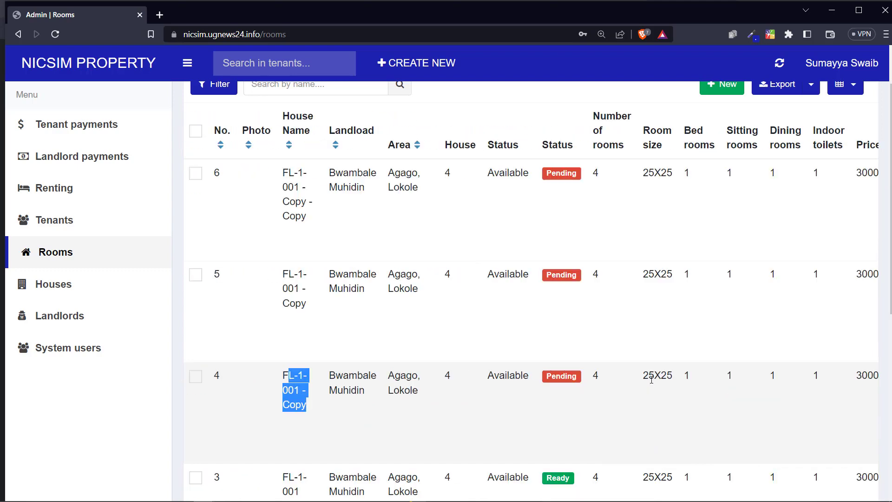
scroll(668, 383, "right", 15)
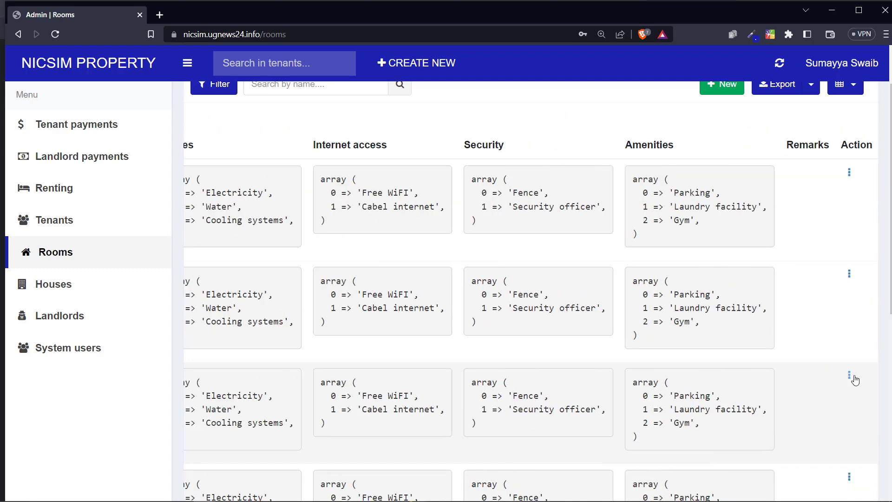
left_click(850, 375)
Step: Edit room 4 to number FL-1-002, set it Ready and Vacant, and submit
left_click(836, 386)
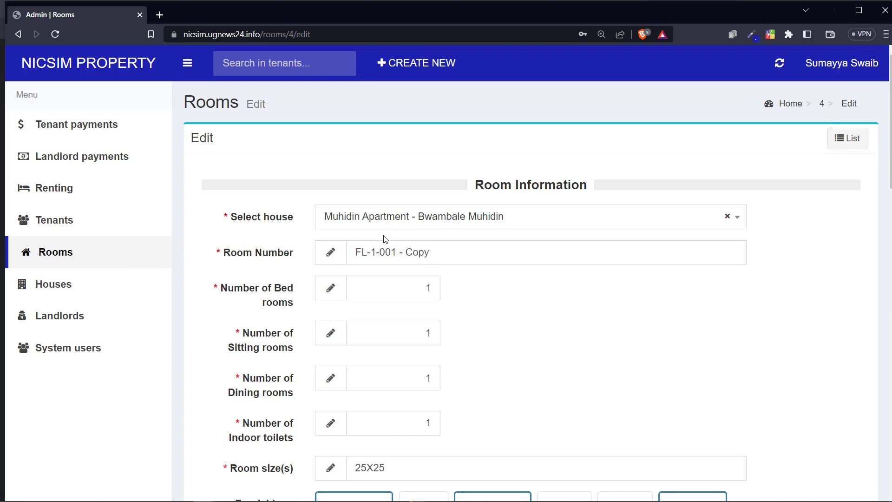
left_click_drag(430, 252, 391, 251)
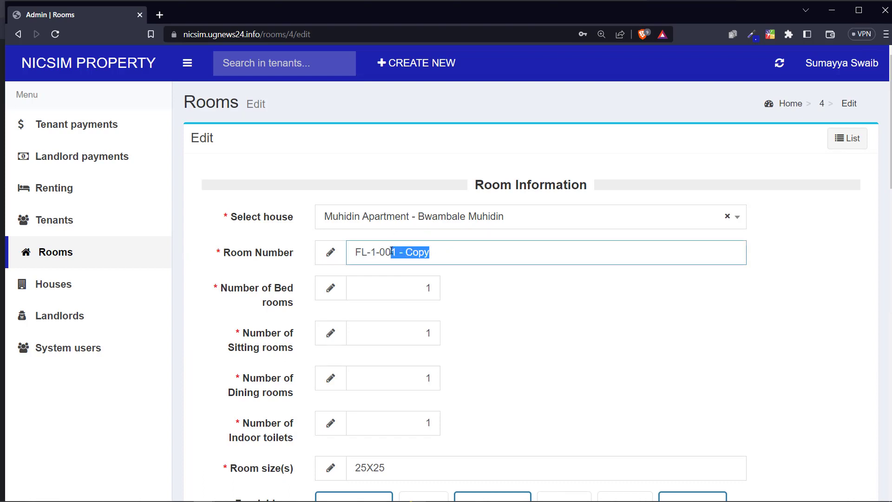
type("2")
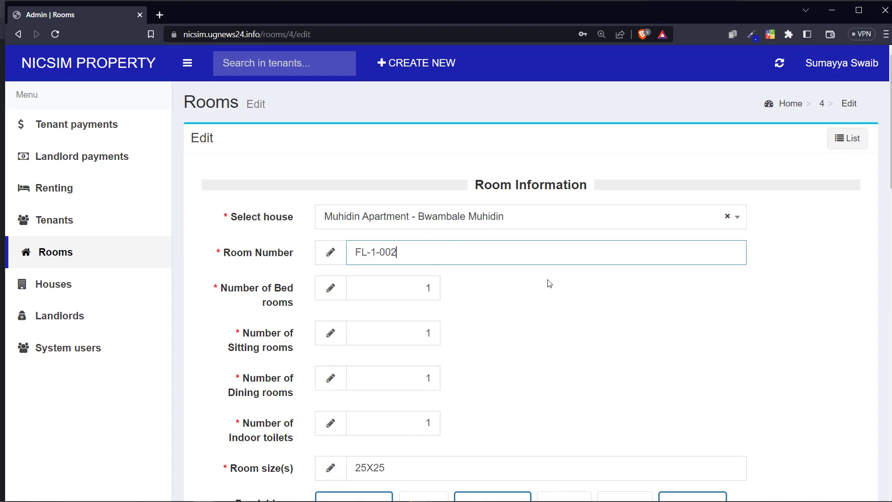
scroll(435, 304, "down", 7)
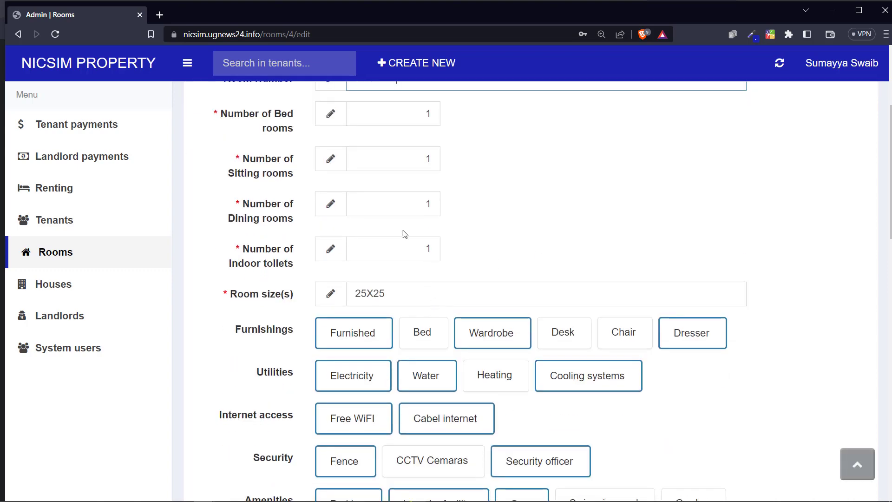
scroll(418, 196, "down", 15)
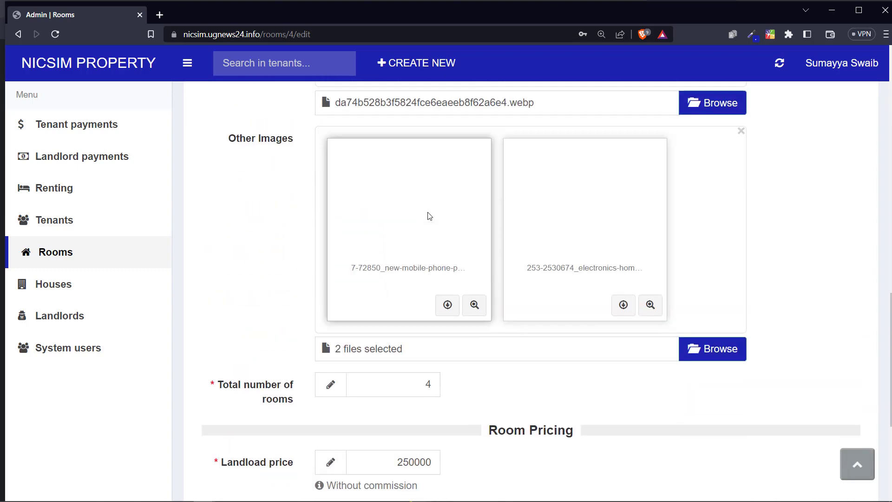
scroll(445, 199, "down", 6)
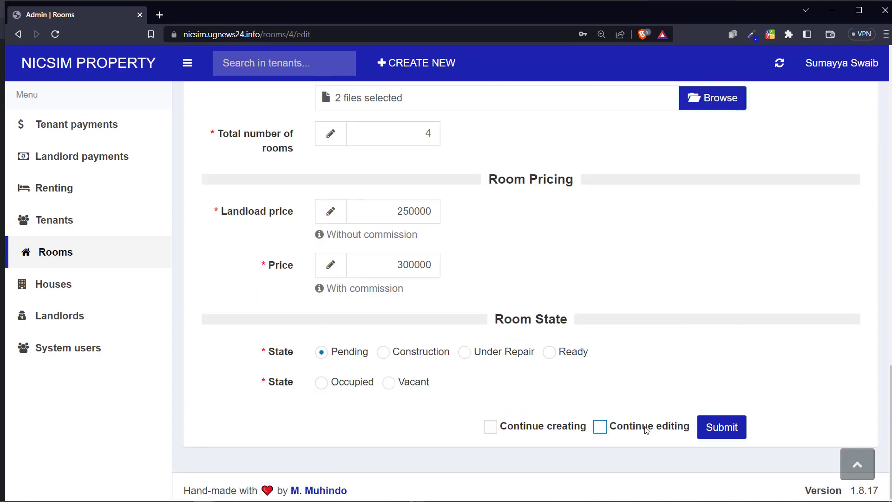
left_click(550, 352)
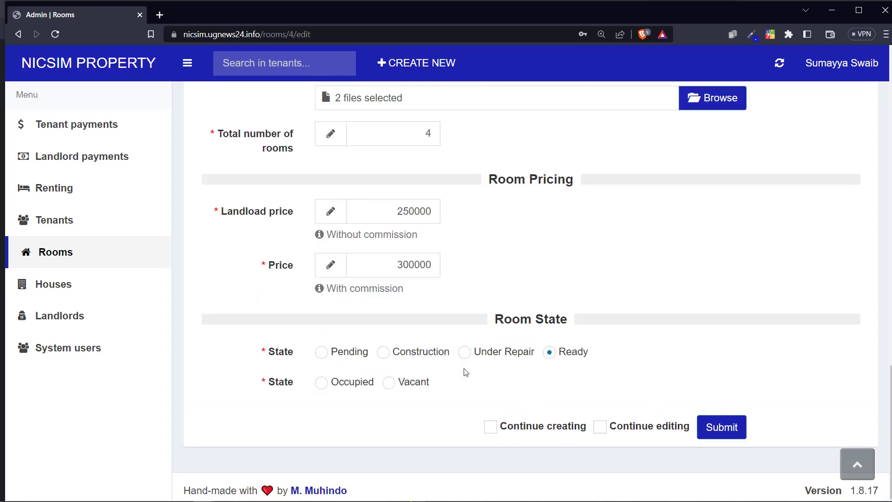
left_click(431, 377)
scroll(458, 261, "up", 15)
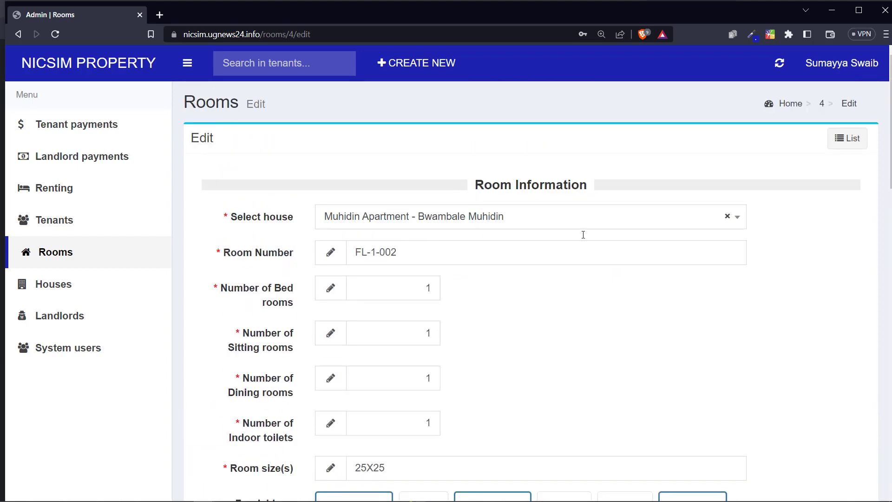
scroll(583, 235, "down", 15)
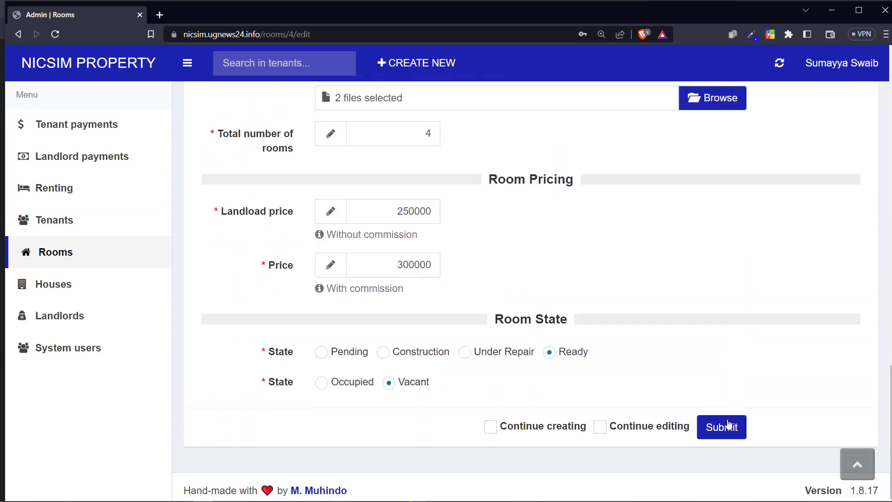
left_click(731, 421)
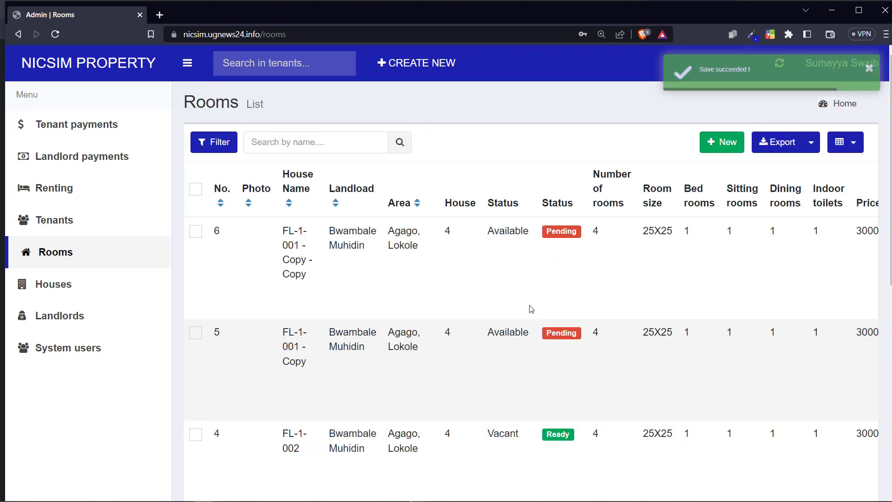
Step: Scroll the rooms table right and open the actions menu for the second copied room
scroll(465, 302, "down", 3)
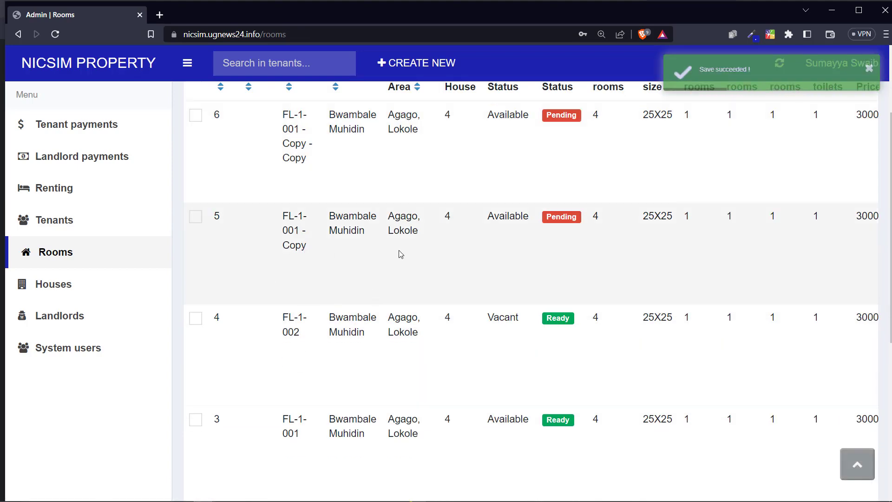
scroll(530, 252, "right", 10)
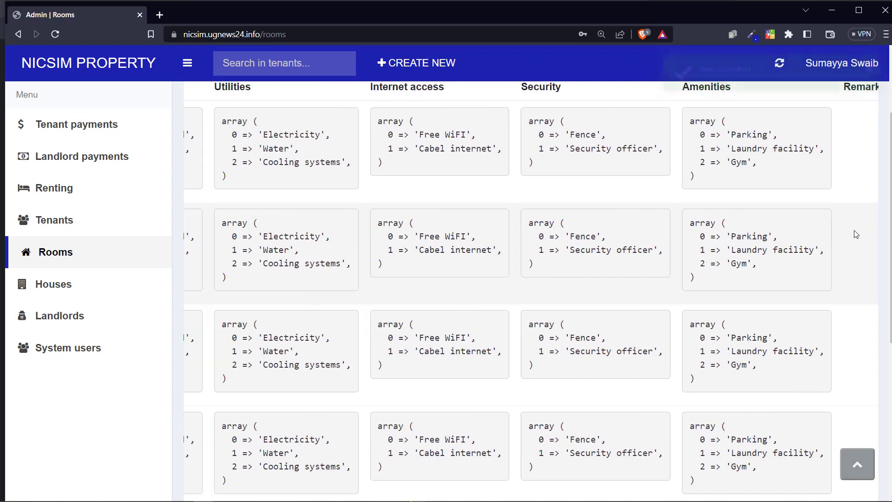
scroll(867, 229, "right", 2)
left_click(850, 216)
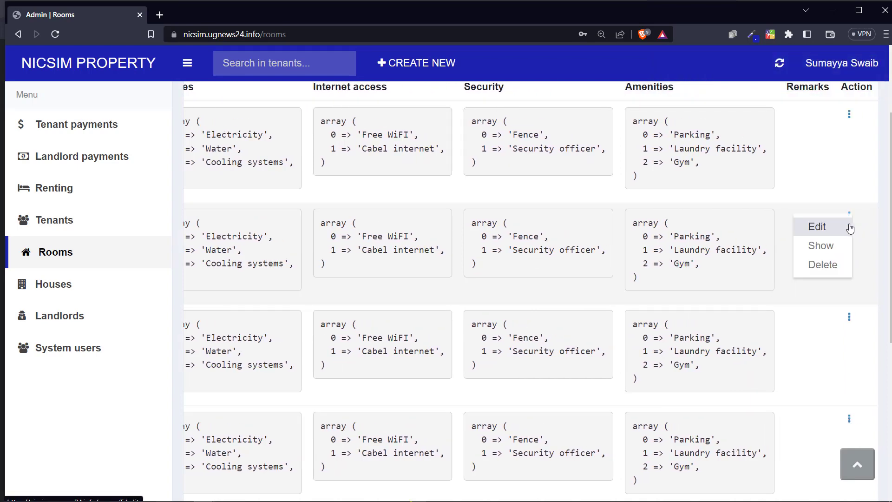
Step: Edit room 5 to number FL-1-003, mark it Vacant and Ready, and submit
left_click(840, 231)
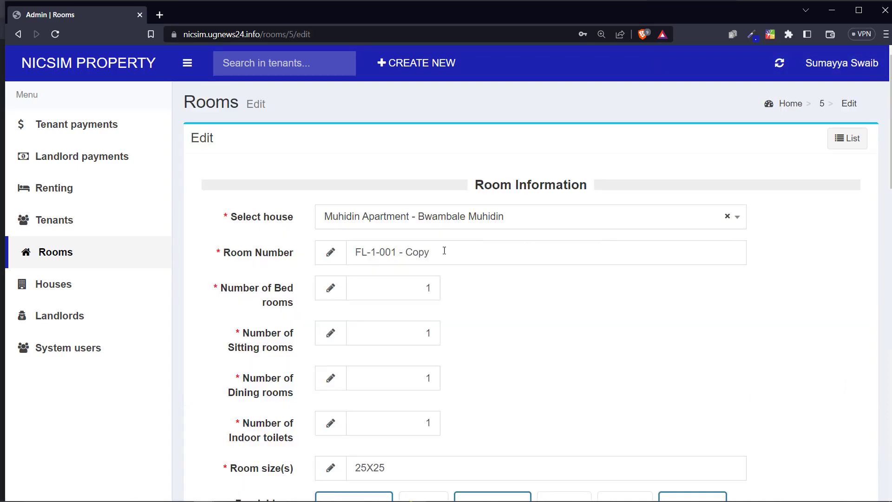
left_click_drag(442, 252, 396, 252)
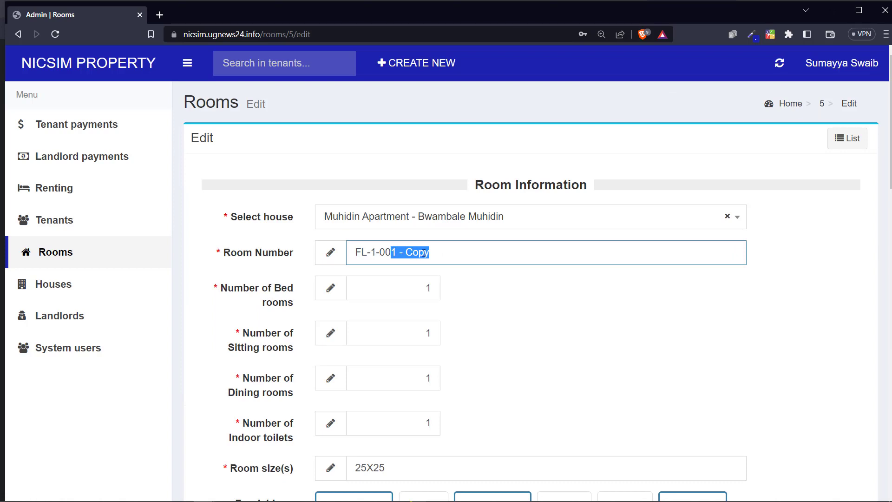
type("3")
scroll(431, 257, "down", 20)
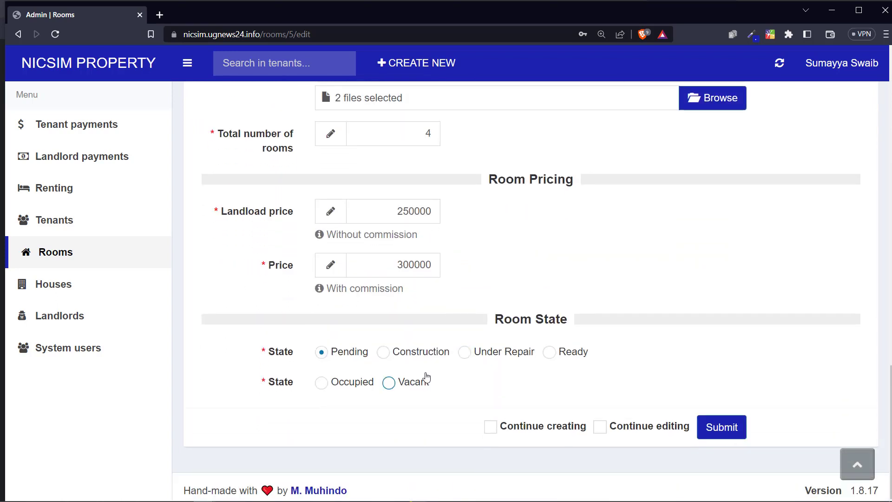
left_click(353, 381)
left_click(435, 379)
left_click(559, 361)
left_click(735, 426)
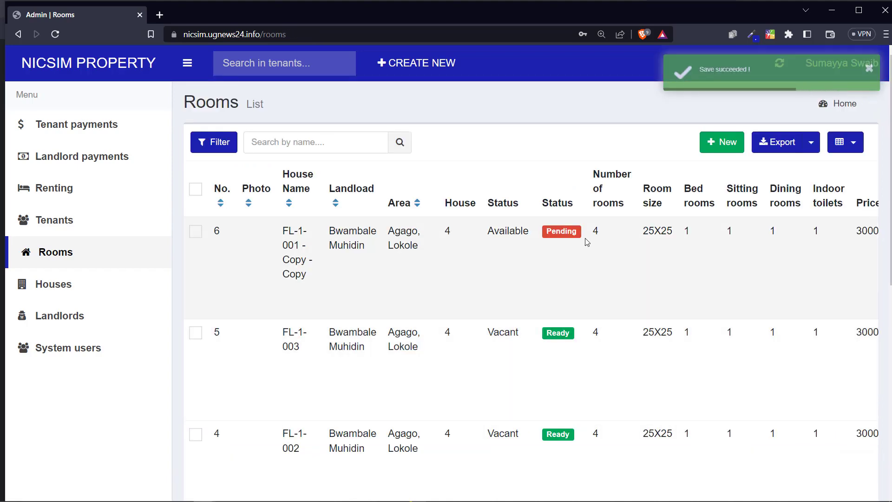
scroll(587, 242, "right", 10)
scroll(574, 248, "left", 10)
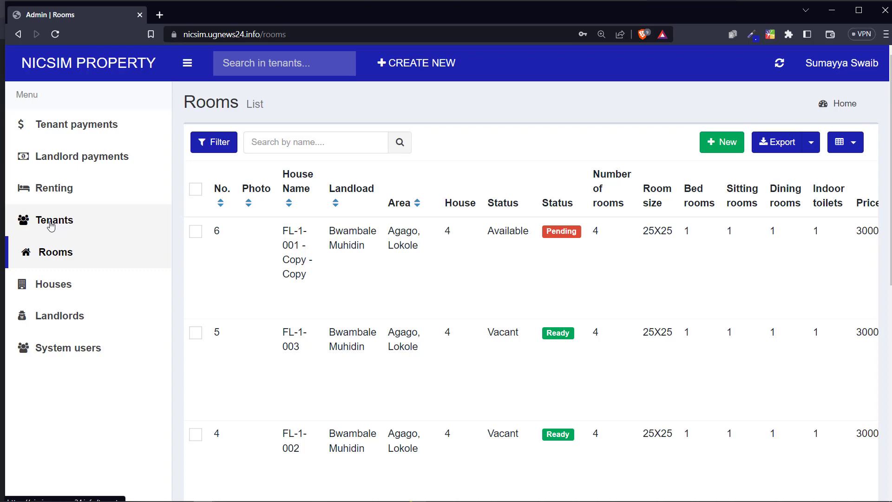
Step: Start a new tenant record and enter the tenant's full name
left_click(53, 225)
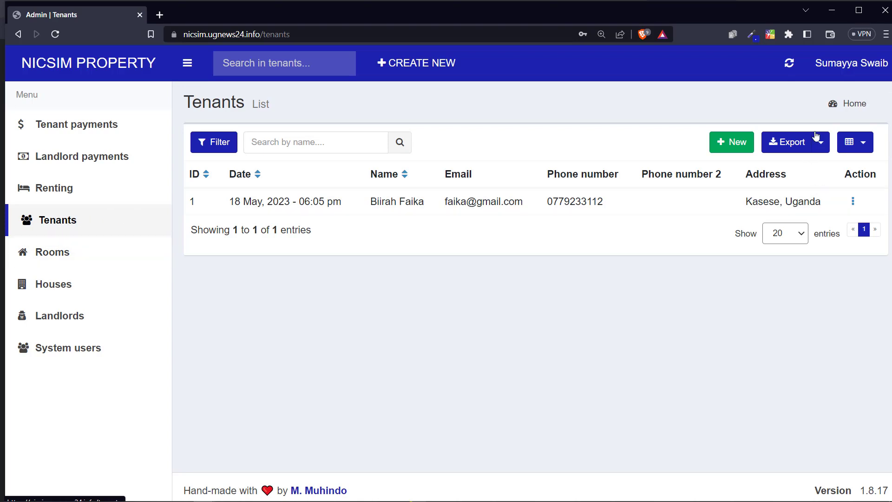
left_click(742, 143)
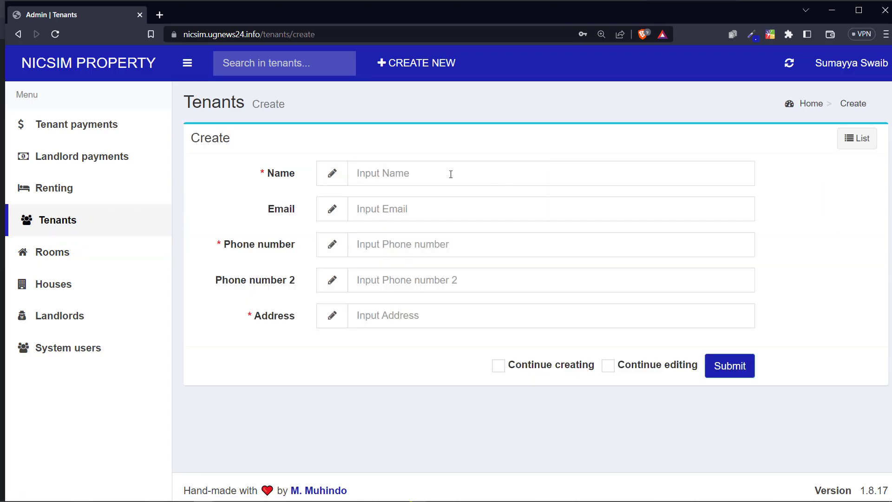
left_click(451, 174)
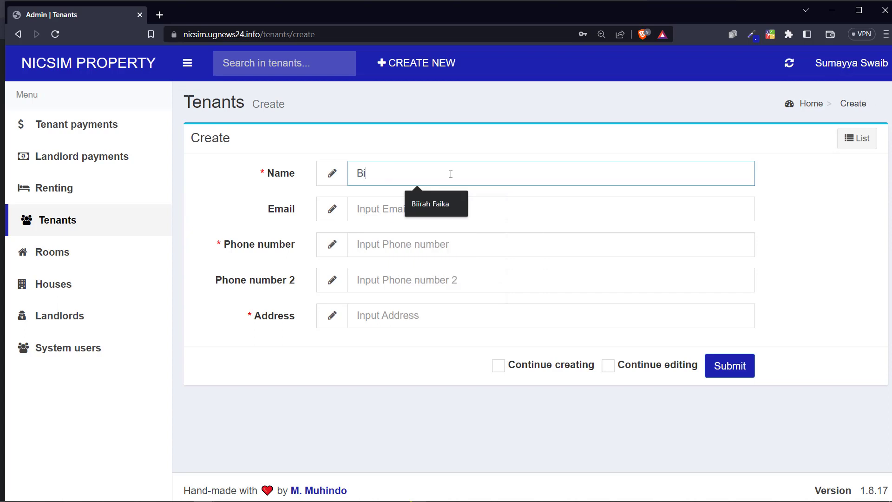
key("Down")
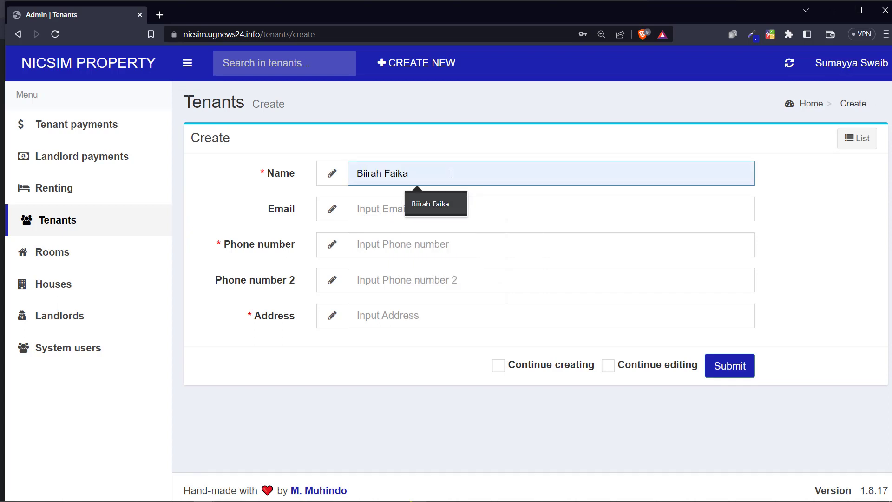
key("Return")
double_click(451, 174)
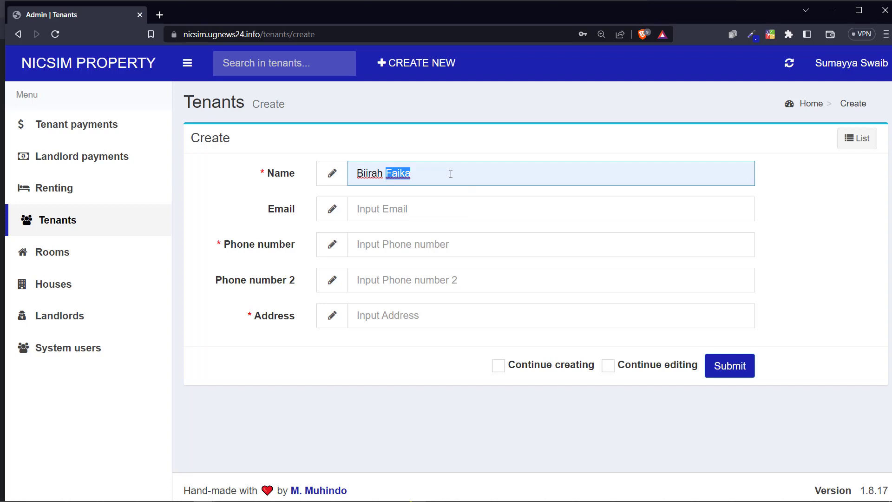
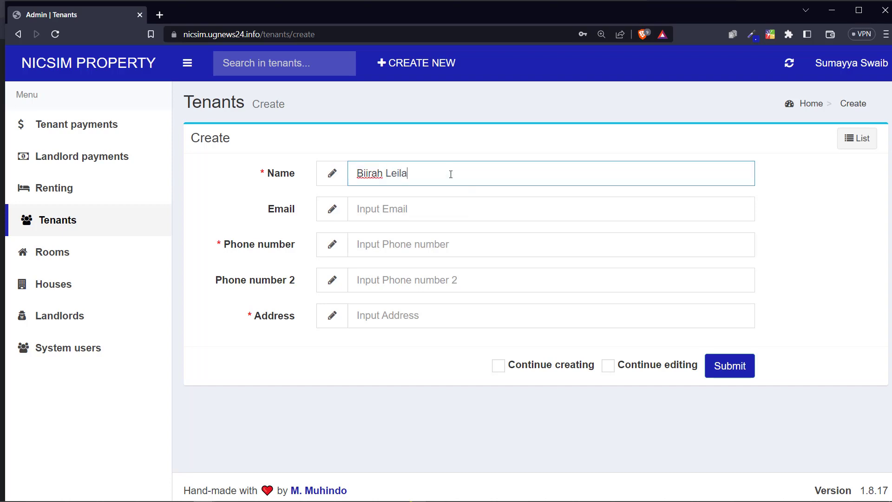
Step: Fill in the tenant's e-mail address and correct the first phone number
left_click(400, 212)
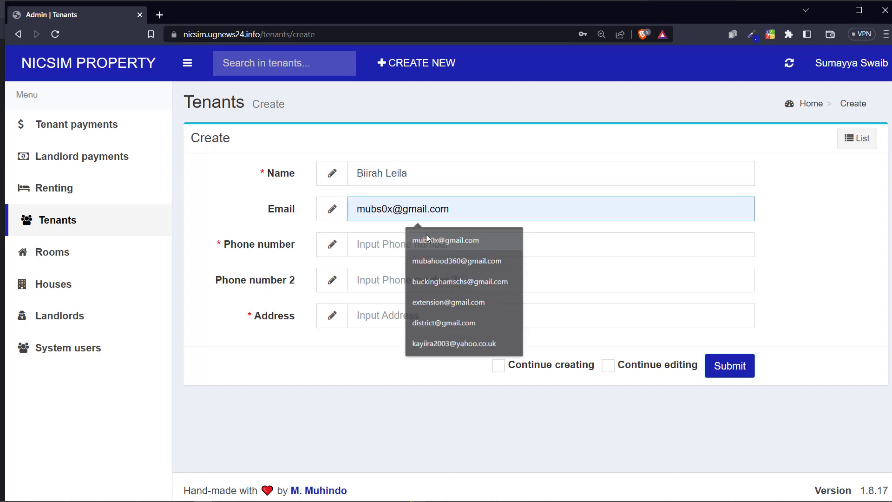
left_click(409, 235)
double_click(376, 218)
type("leila")
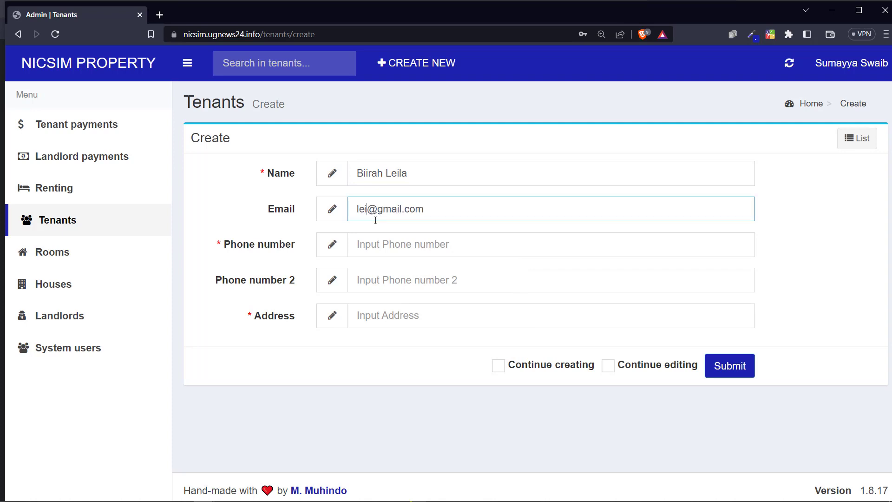
left_click(441, 251)
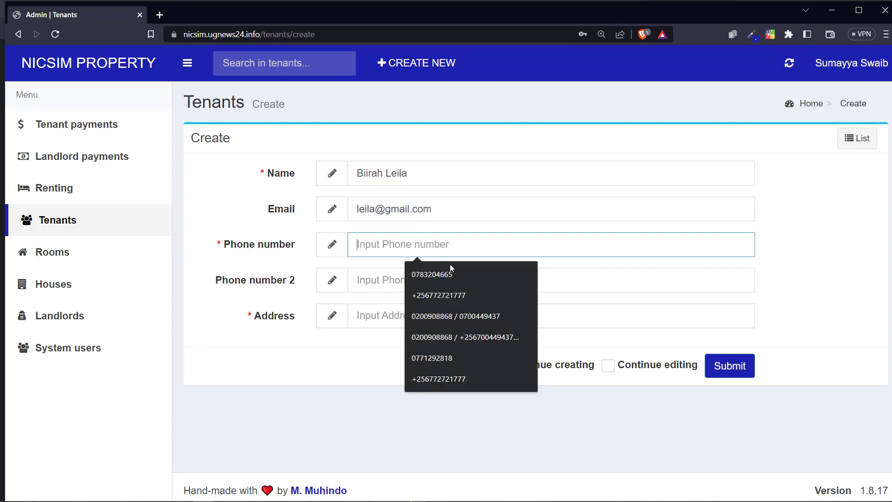
left_click(450, 264)
key("BackSpace")
key("BackSpace")
key("BackSpace")
type("4112")
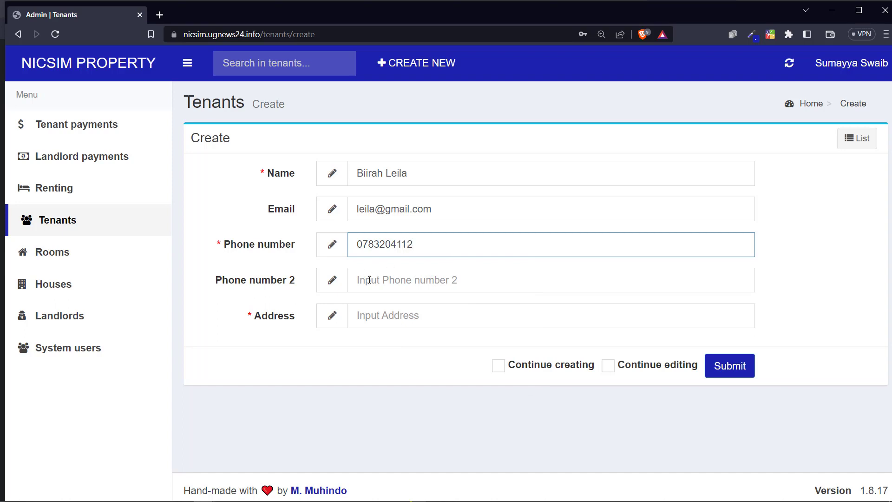
Step: Add the second phone number without its leading slash, pick the address, and save the tenant
left_click(369, 280)
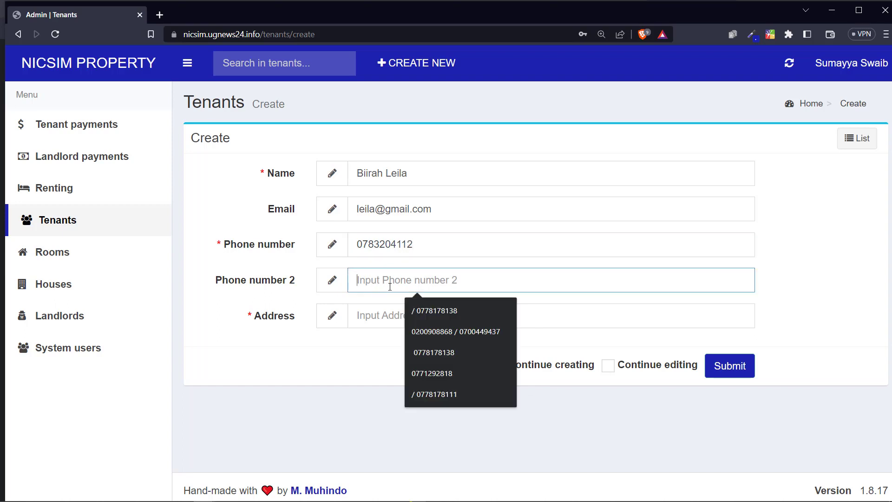
key("Down")
key("Return")
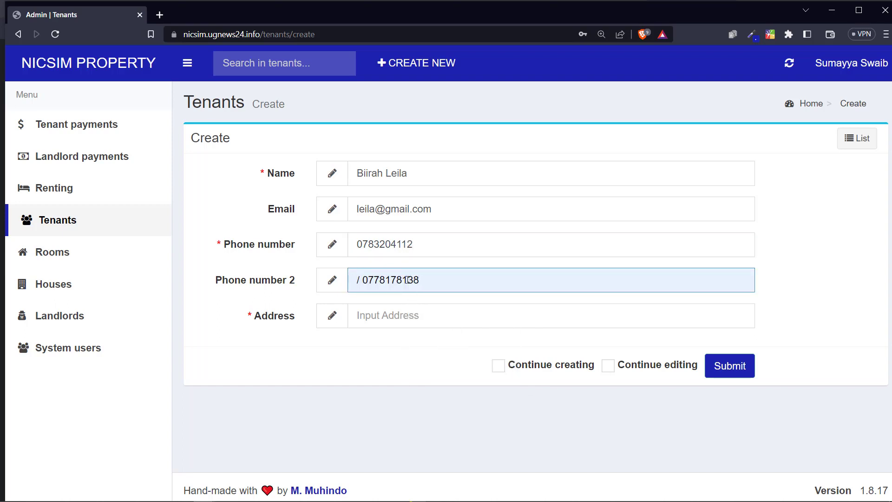
key("BackSpace")
key("BackSpace")
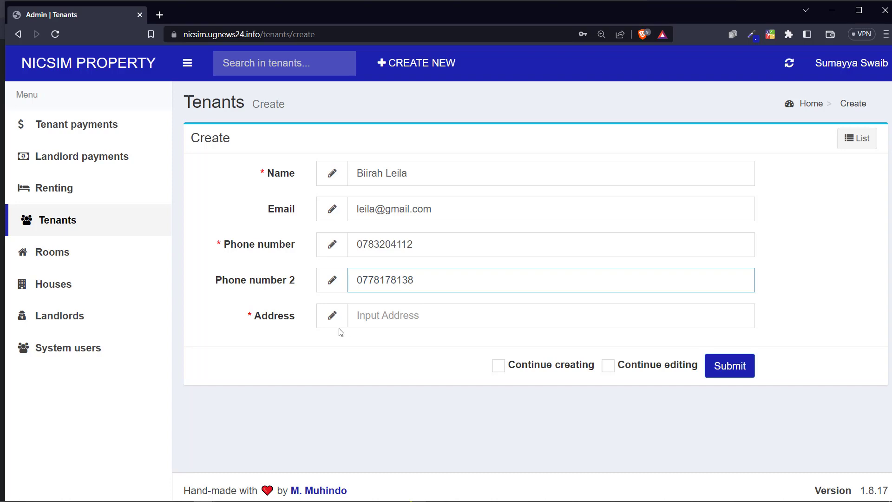
left_click(403, 312)
left_click(434, 350)
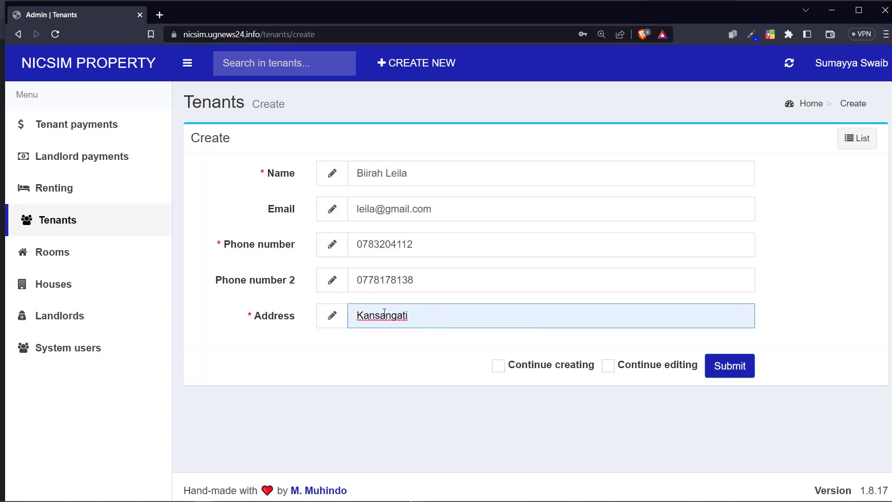
left_click(729, 372)
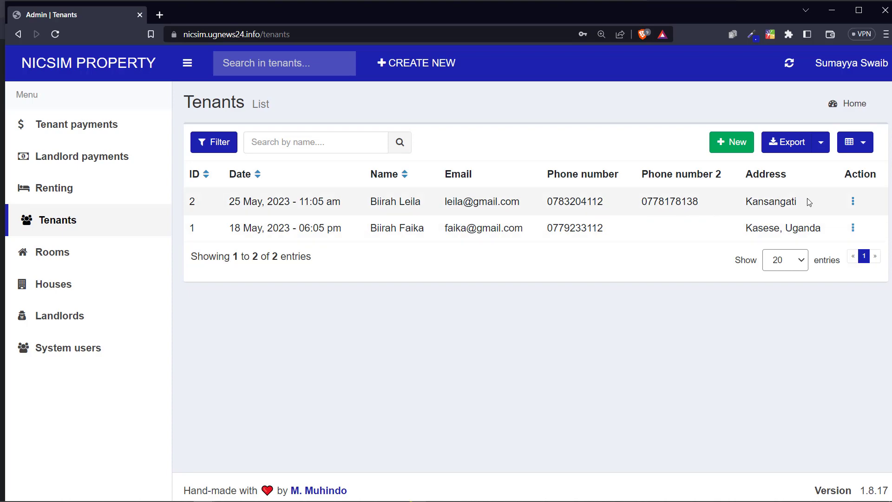
left_click(67, 193)
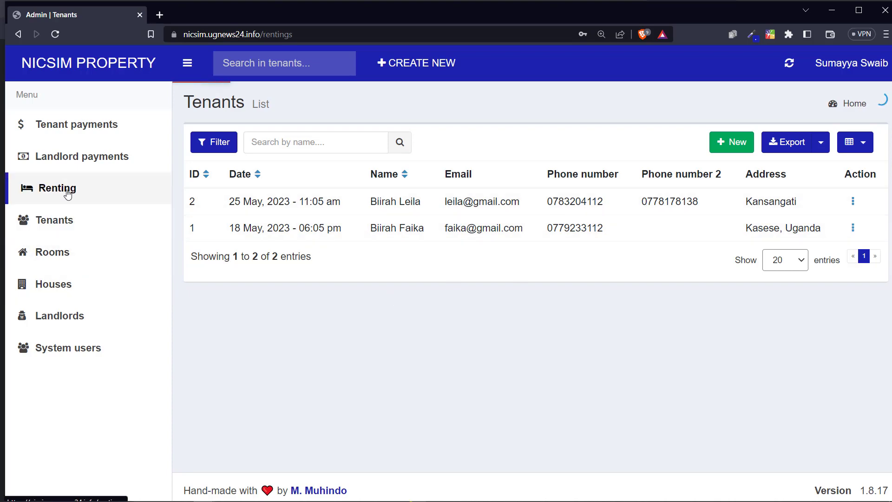
Step: Scroll through the existing renting invoices, visit Tenants and back, then start a new invoice
scroll(391, 308, "down", 1)
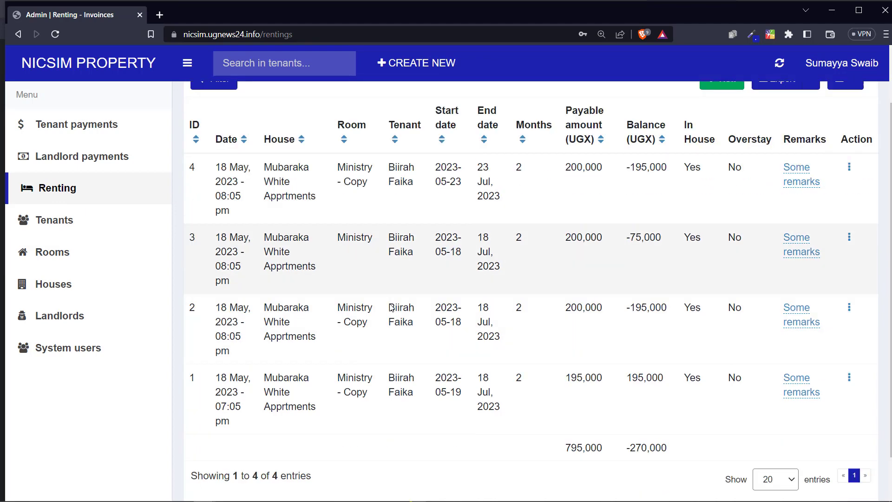
scroll(392, 308, "up", 1)
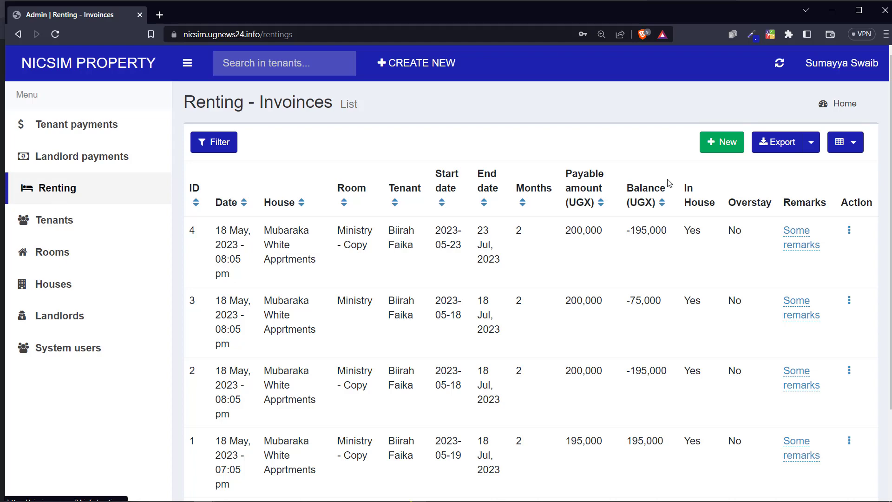
left_click(52, 222)
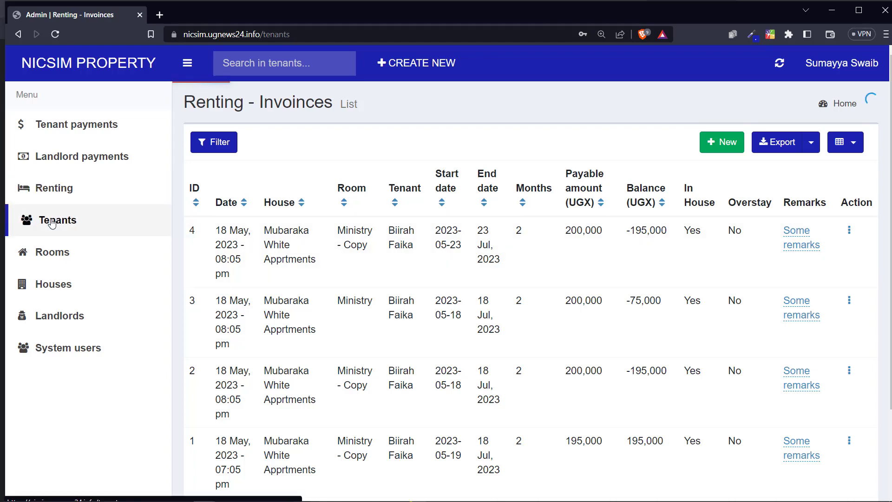
left_click(54, 195)
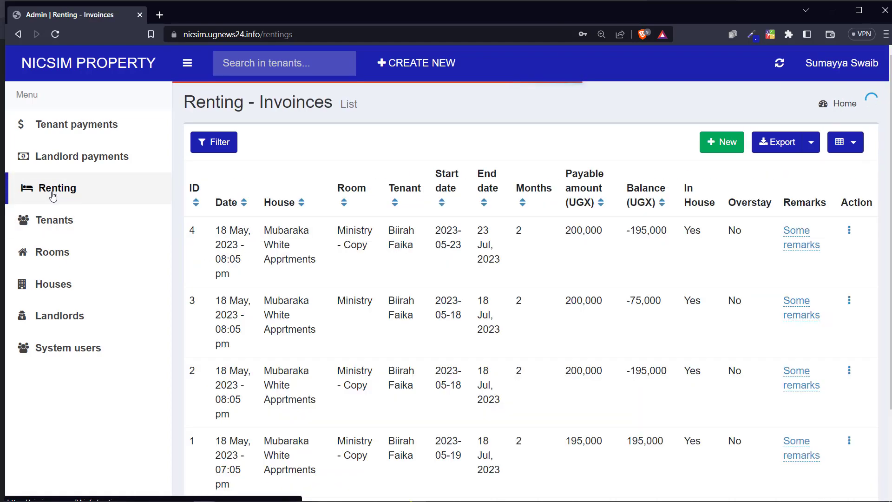
left_click(722, 142)
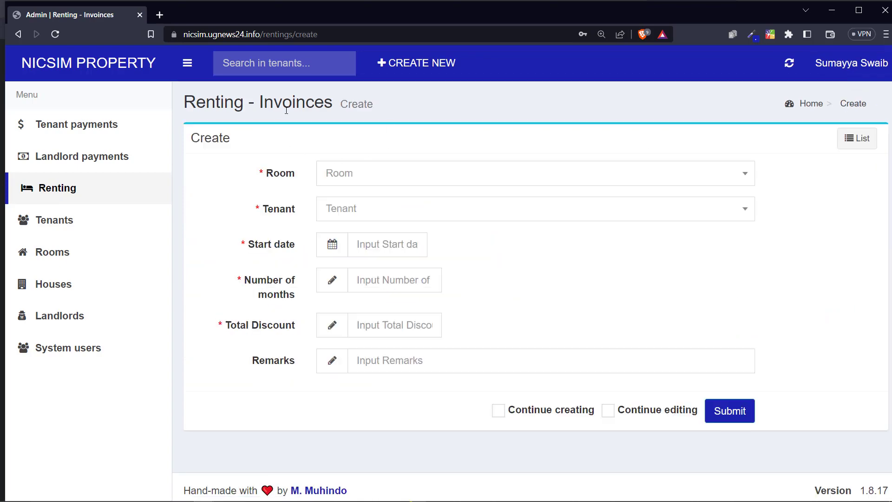
Step: Browse the Room dropdown options on the invoice form, then leave for the Tenants list
left_click_drag(251, 99, 287, 106)
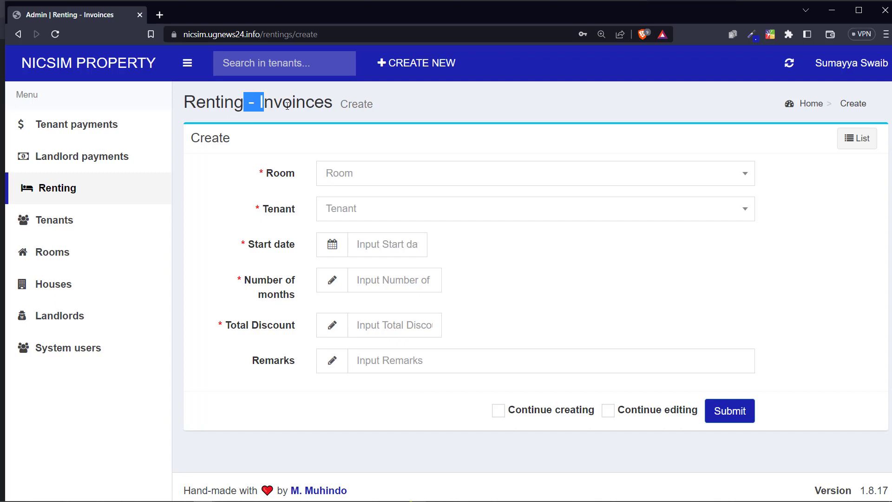
left_click(328, 178)
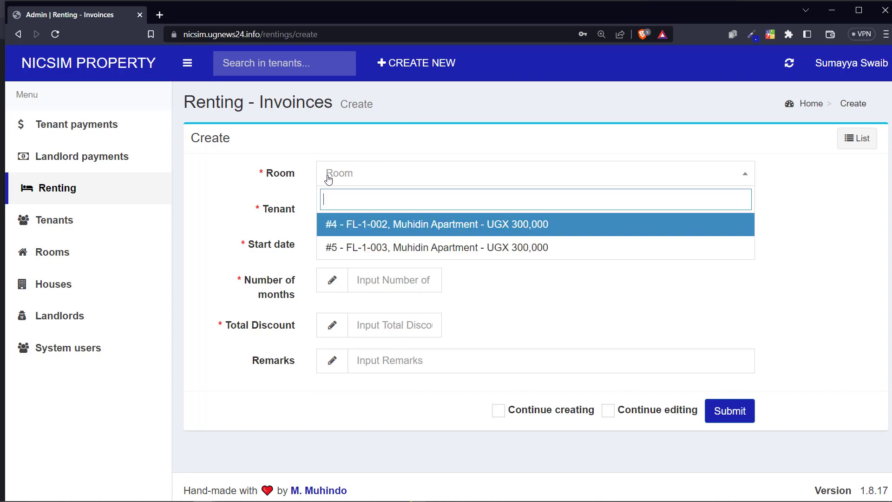
left_click(289, 181)
left_click(359, 177)
left_click(75, 231)
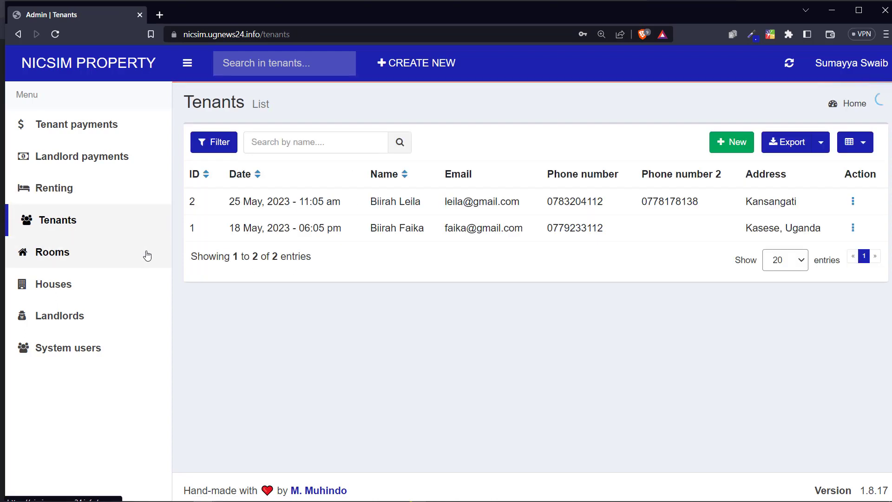
left_click(90, 257)
scroll(529, 259, "down", 1)
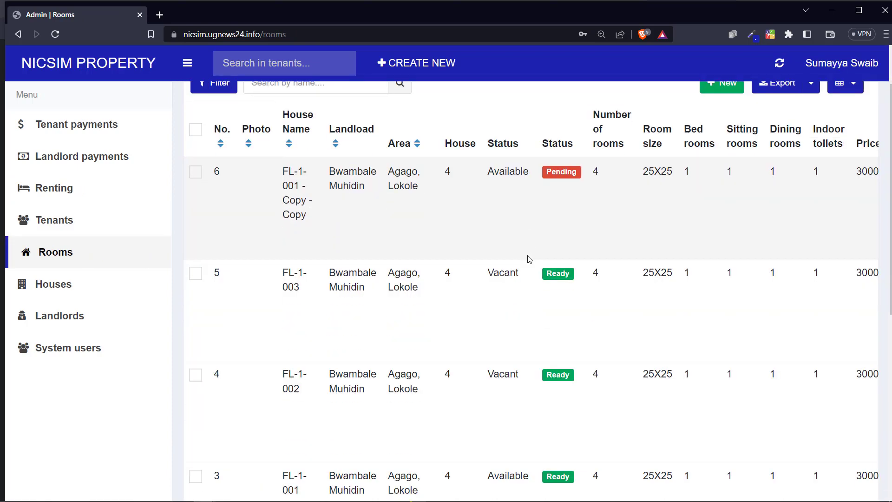
scroll(530, 257, "down", 8)
scroll(537, 253, "up", 6)
scroll(538, 252, "down", 6)
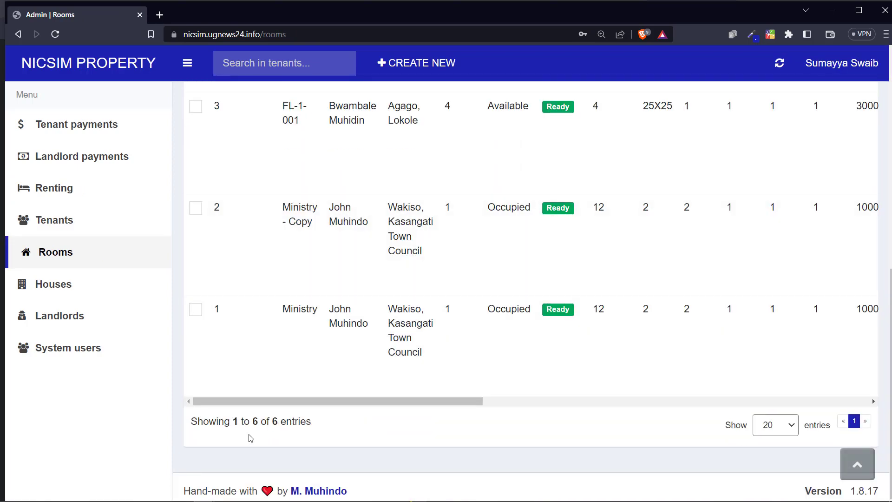
left_click_drag(242, 423, 318, 422)
scroll(472, 295, "up", 8)
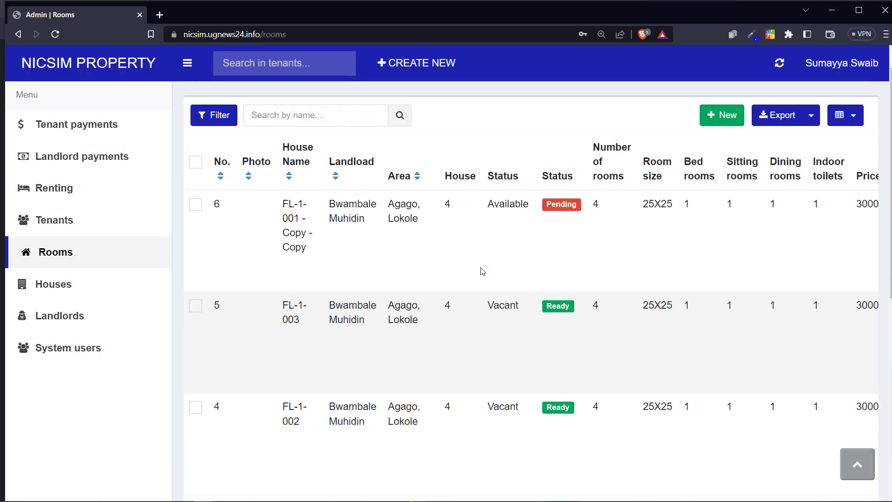
scroll(483, 271, "up", 1)
scroll(551, 245, "down", 4)
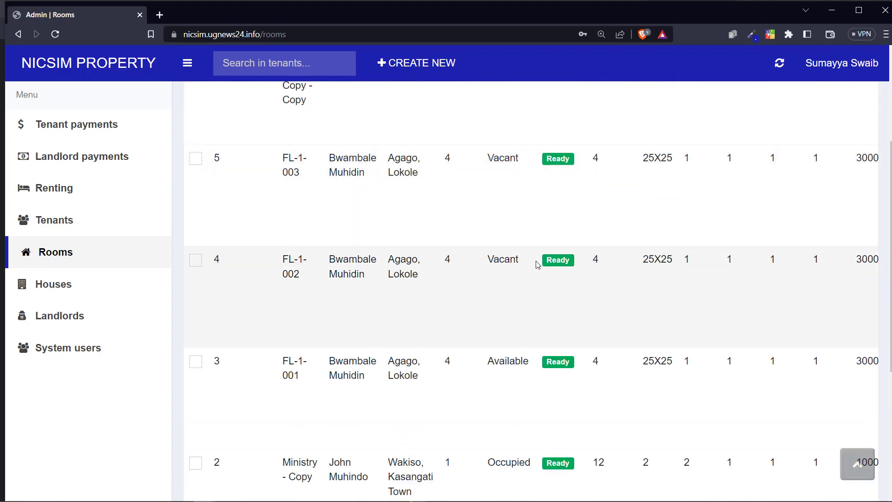
scroll(558, 264, "down", 2)
scroll(557, 264, "up", 5)
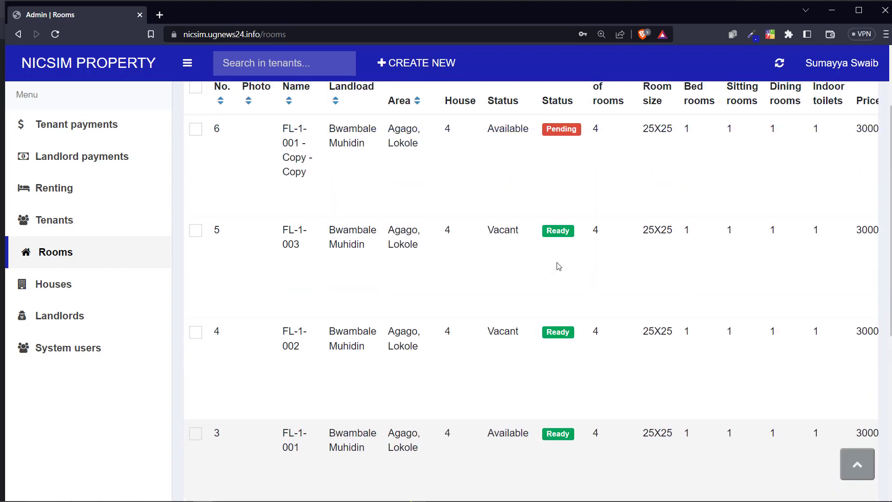
scroll(485, 284, "down", 1)
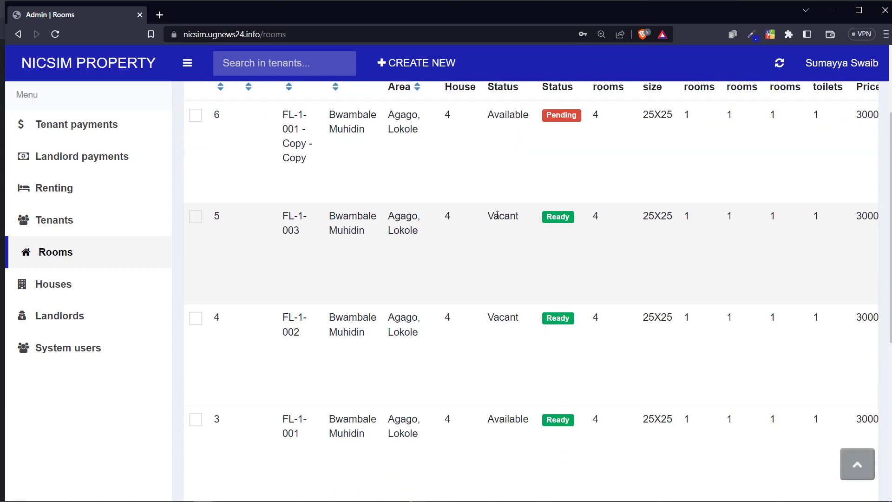
left_click_drag(488, 216, 516, 215)
scroll(515, 185, "up", 1)
left_click_drag(494, 145, 508, 145)
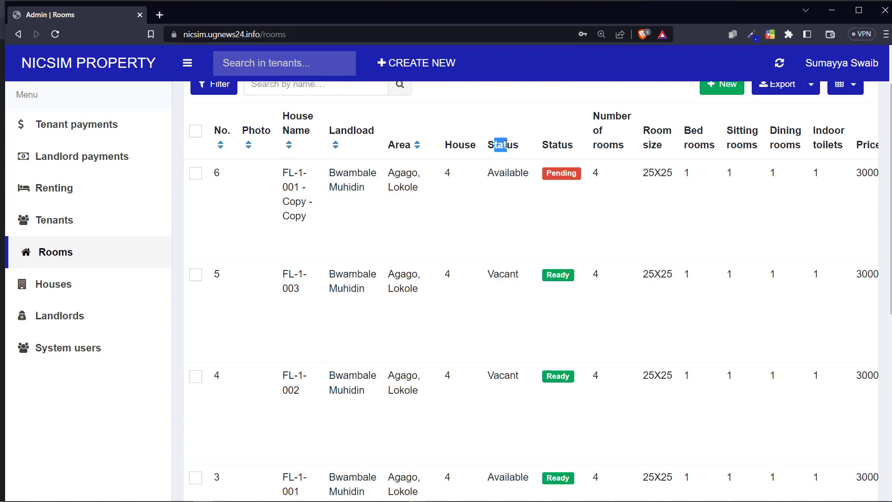
left_click_drag(488, 273, 500, 269)
scroll(511, 256, "down", 3)
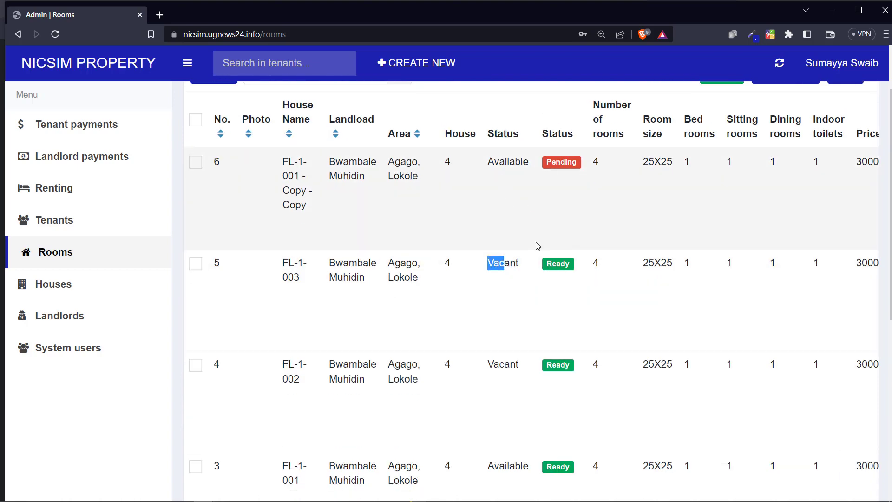
left_click_drag(494, 303, 558, 302)
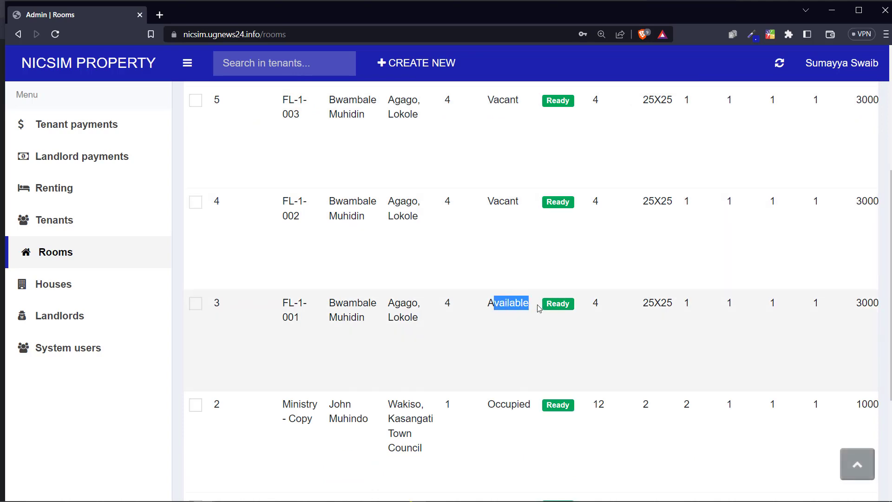
left_click_drag(500, 404, 518, 403)
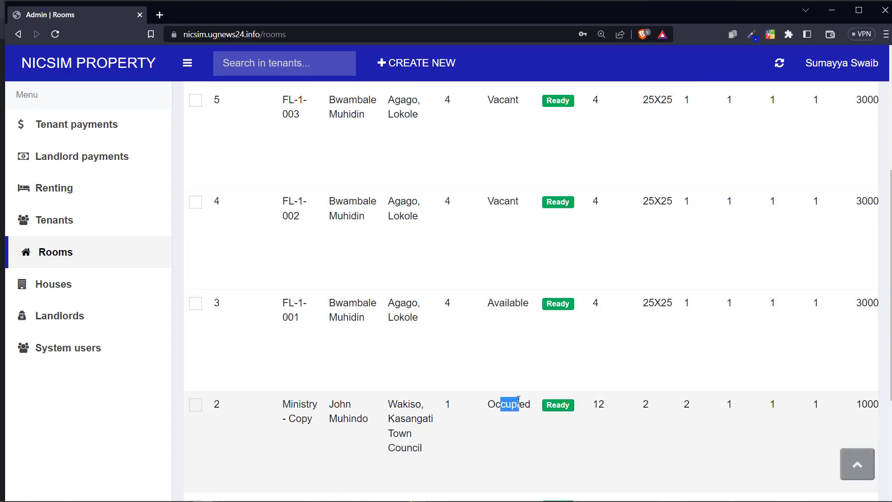
scroll(516, 372, "down", 3)
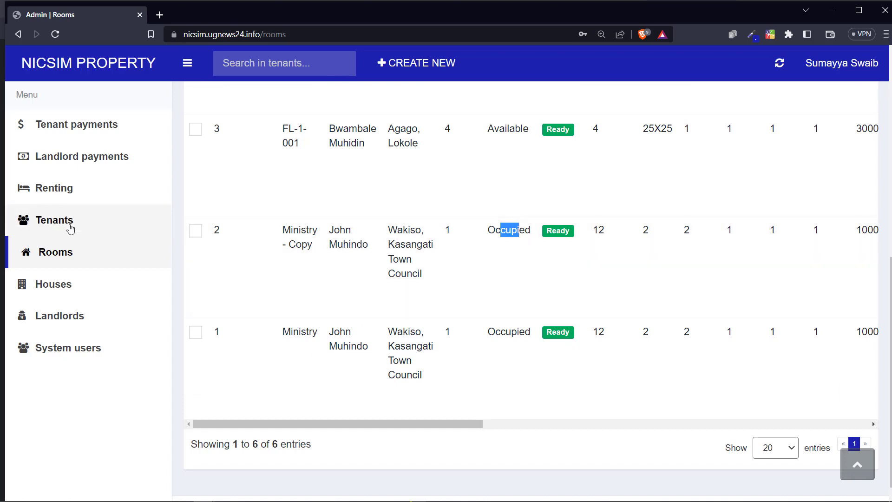
left_click(77, 226)
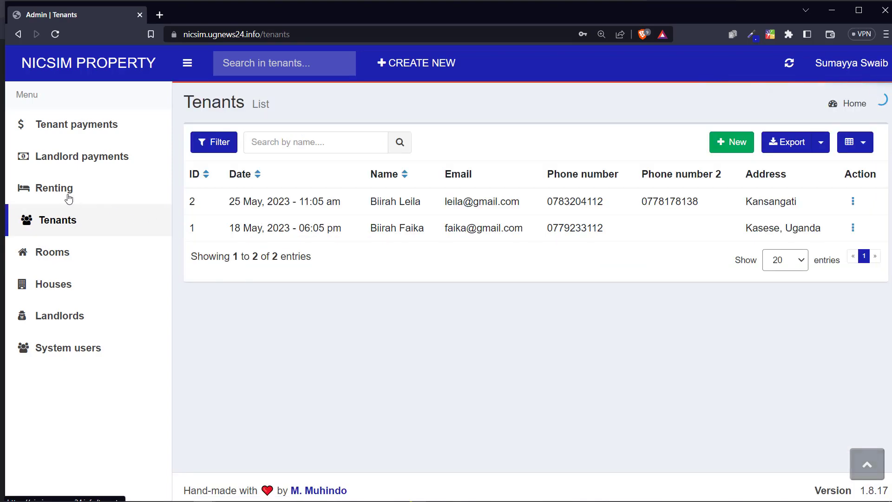
Step: Create a new renting invoice for room FL-1-002 and the new tenant, starting 1 June 2023
left_click(68, 191)
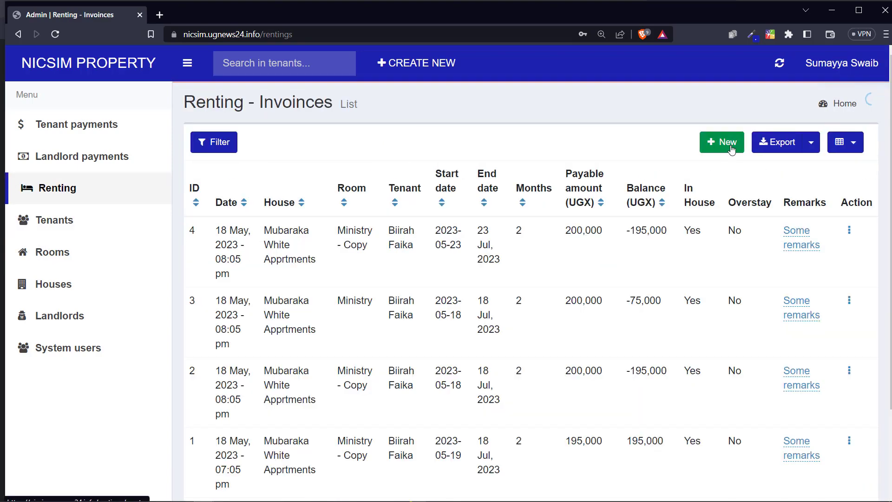
left_click(731, 148)
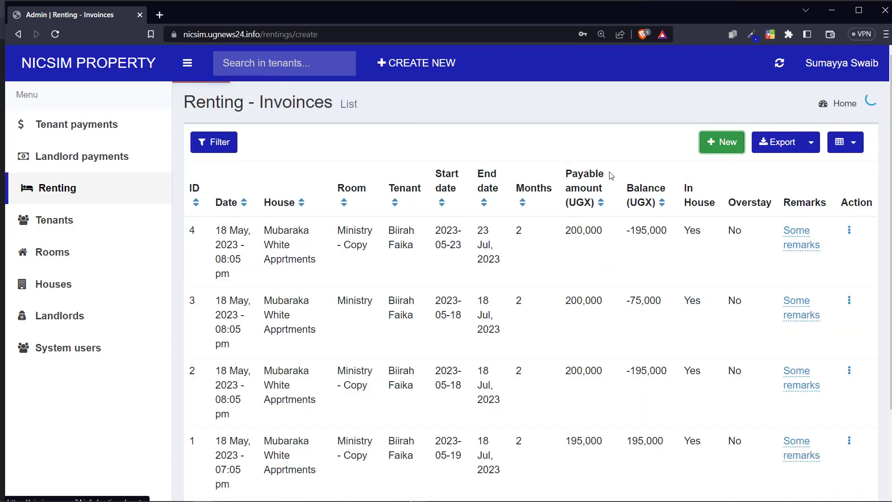
left_click(384, 181)
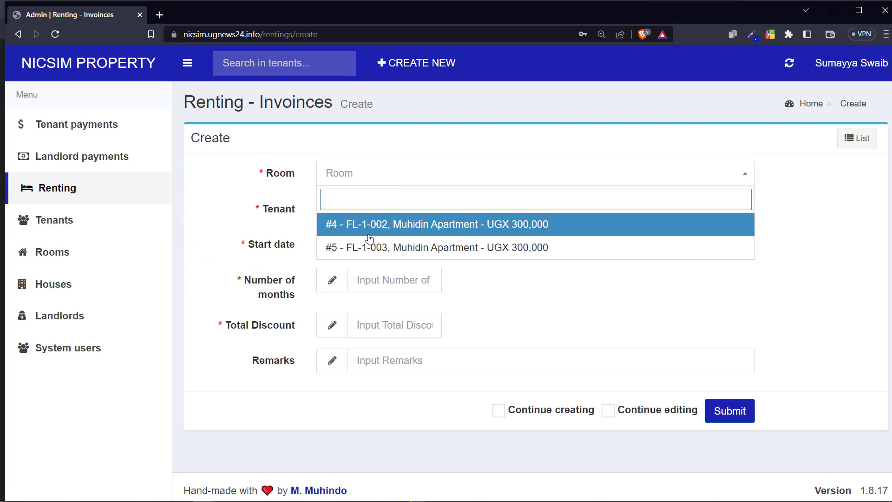
left_click(480, 229)
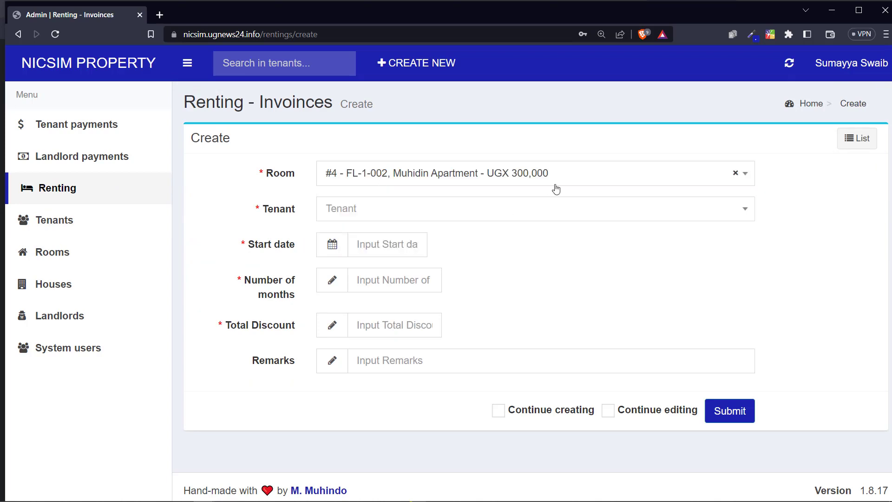
left_click(365, 217)
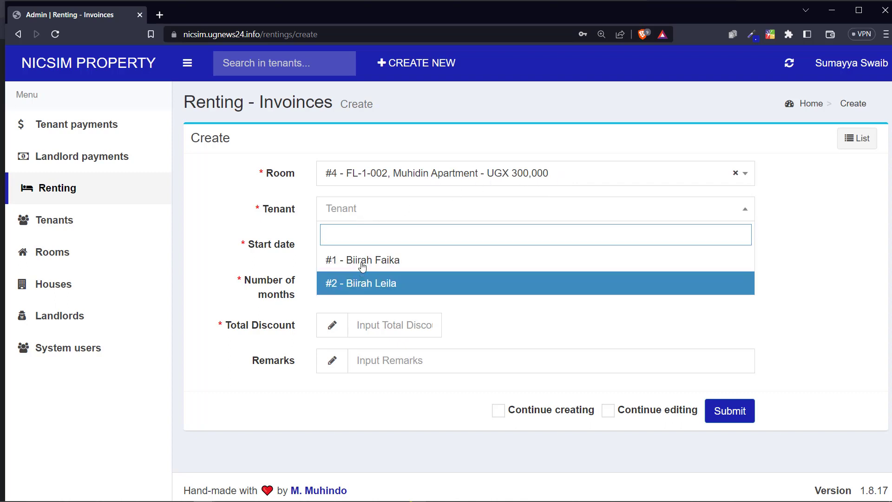
left_click(375, 284)
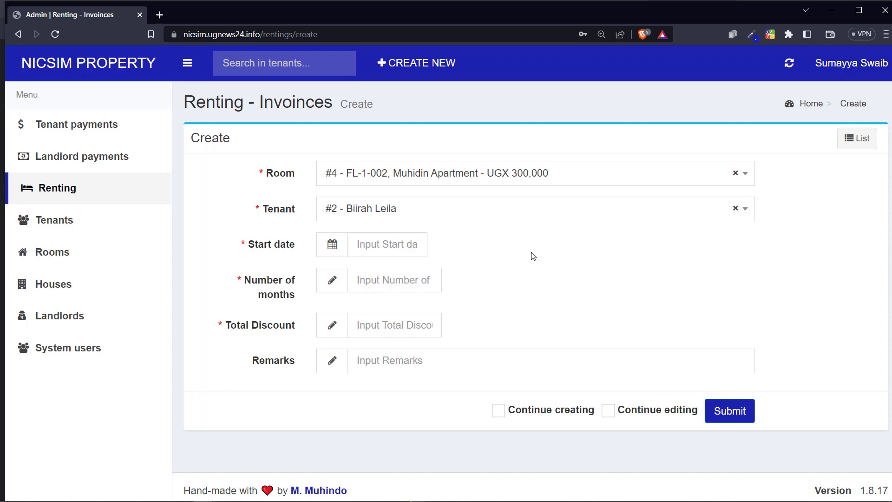
left_click(274, 247)
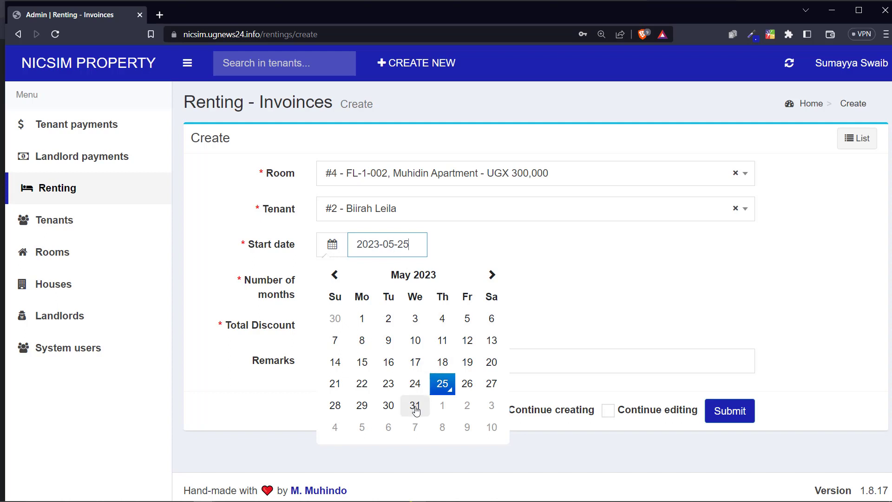
left_click(443, 406)
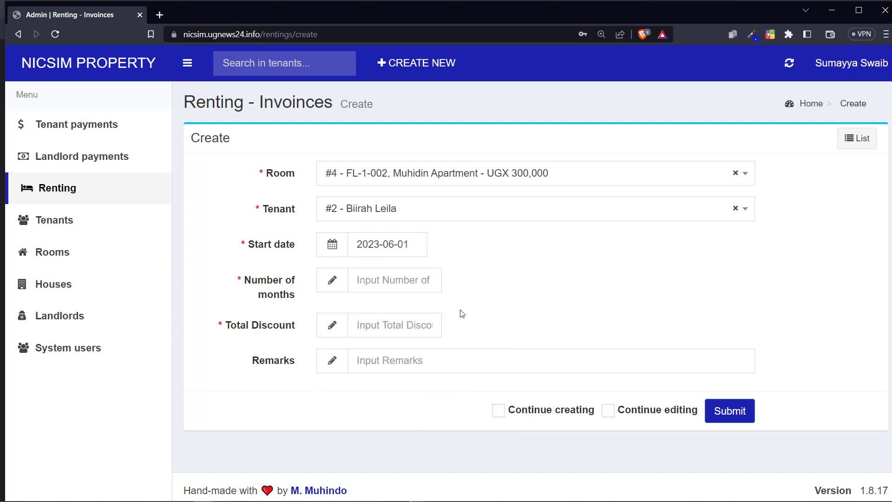
Step: Close the start-date calendar and set the number of months to 4
left_click(367, 248)
left_click_drag(366, 248, 409, 249)
left_click(379, 251)
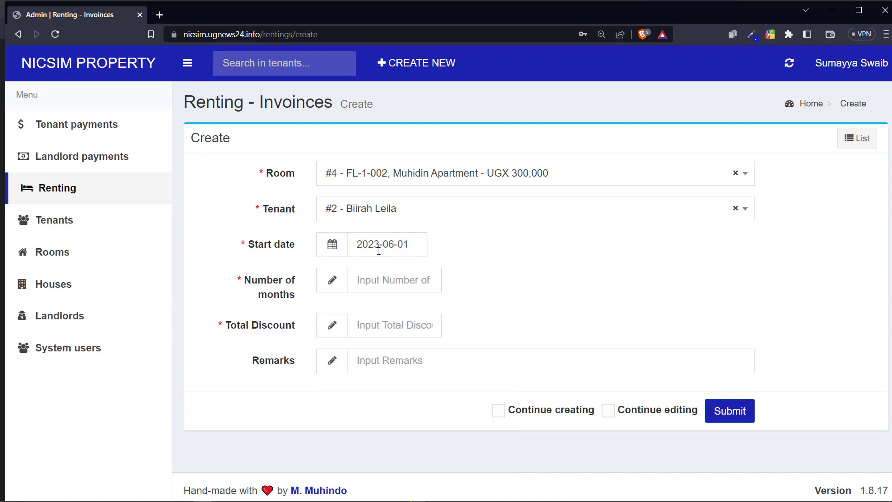
left_click(380, 281)
type("2")
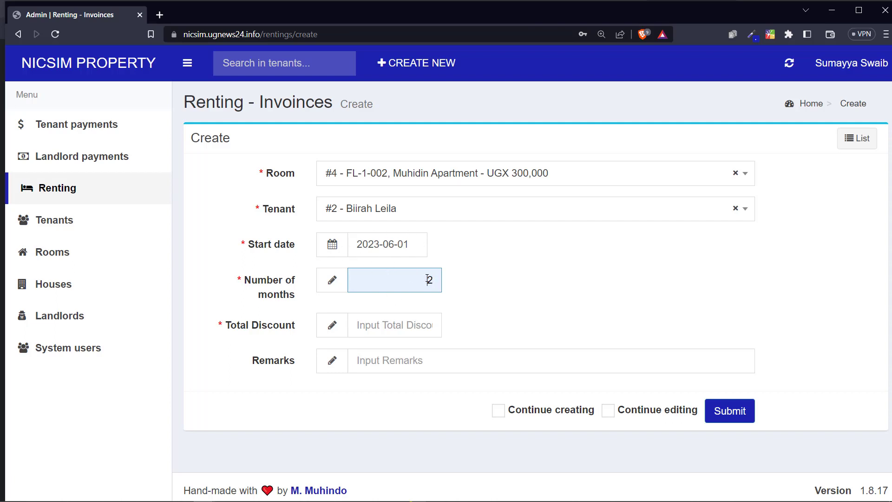
left_click_drag(428, 279, 435, 279)
type("3")
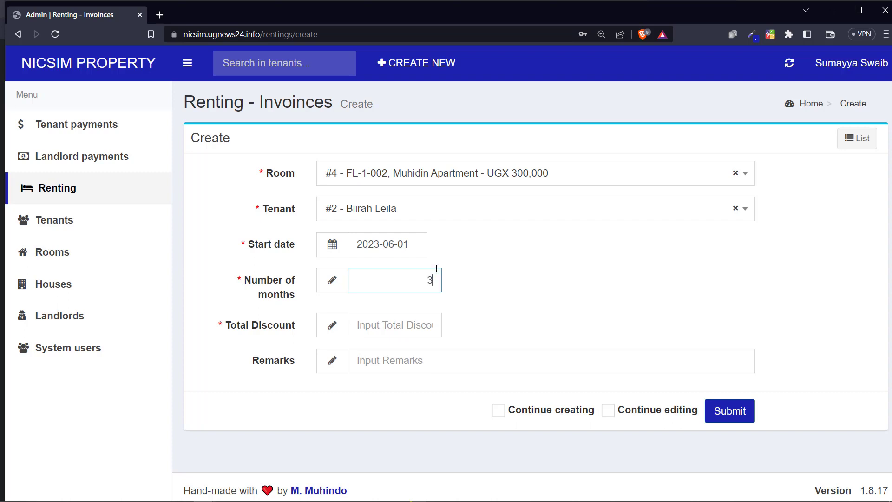
key("BackSpace")
type("4")
Step: Set the total discount to 0, add the remark 'Some remarks', and submit
left_click_drag(237, 328, 262, 332)
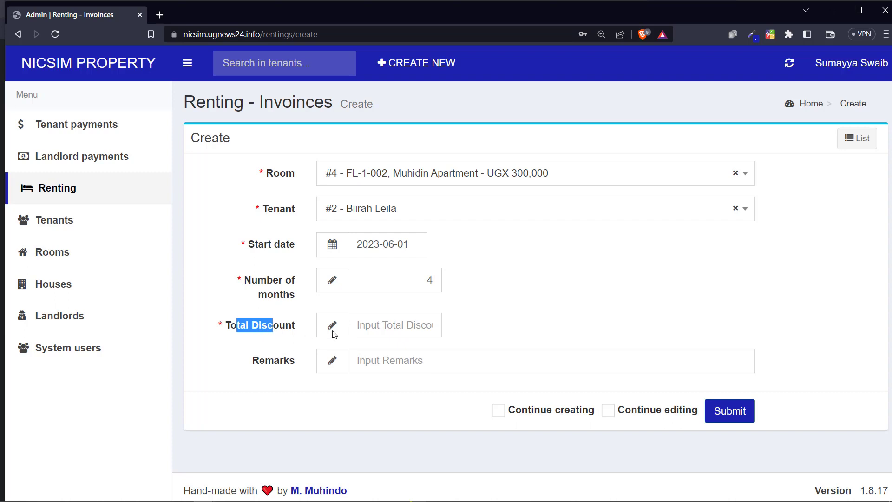
left_click(390, 327)
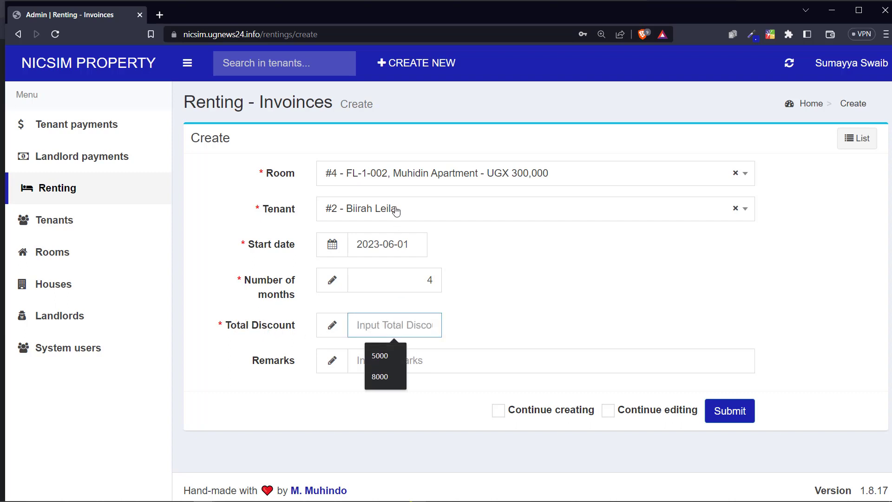
left_click(379, 356)
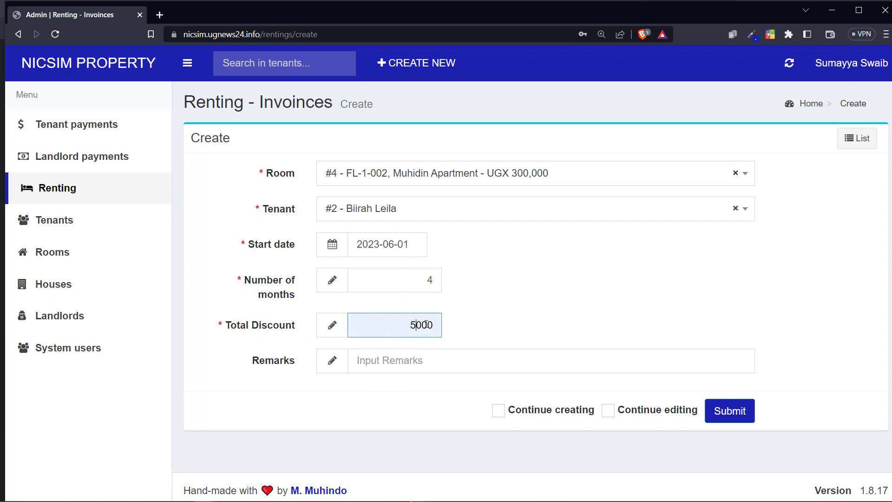
left_click_drag(417, 325, 440, 324)
key("ctrl+a")
type("0")
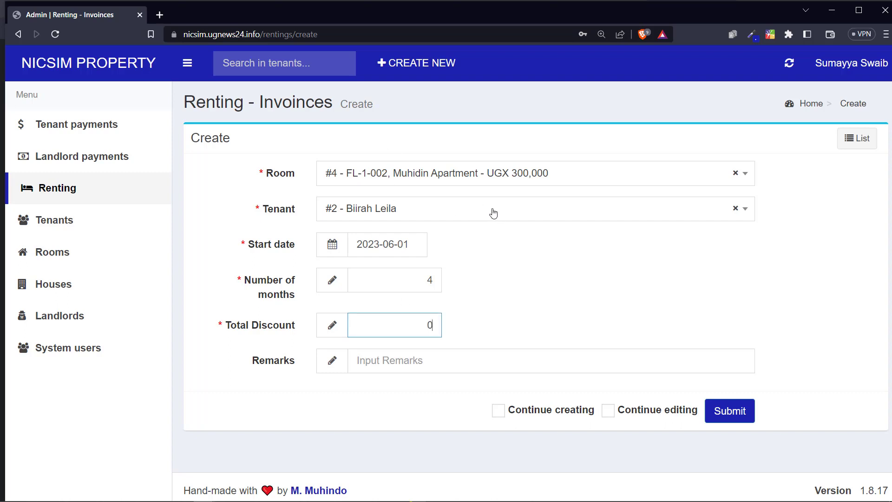
left_click(361, 361)
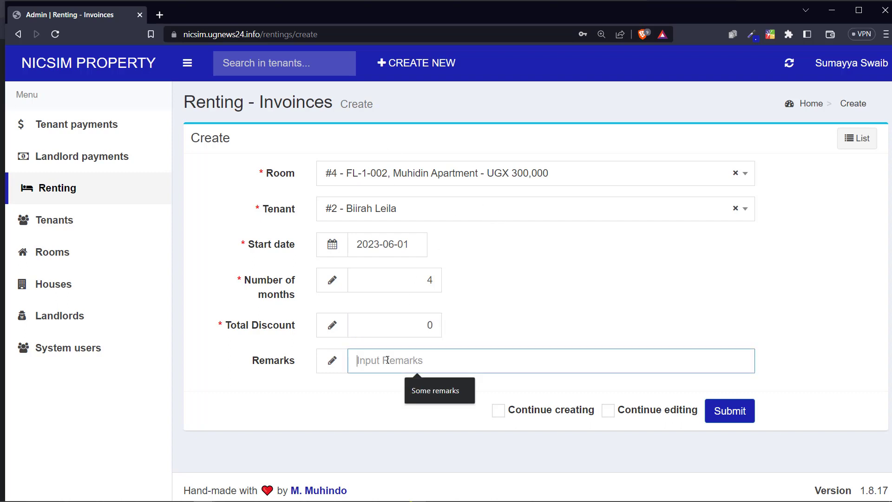
type("Some re")
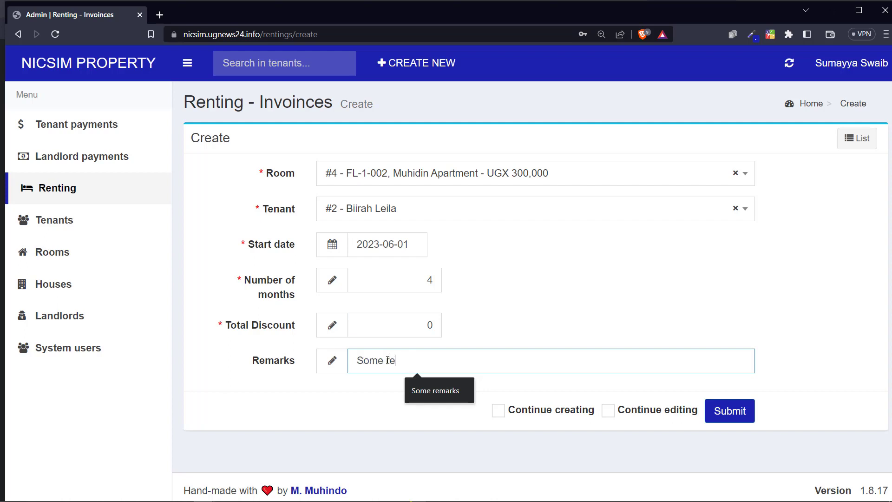
type("marks")
key("Return")
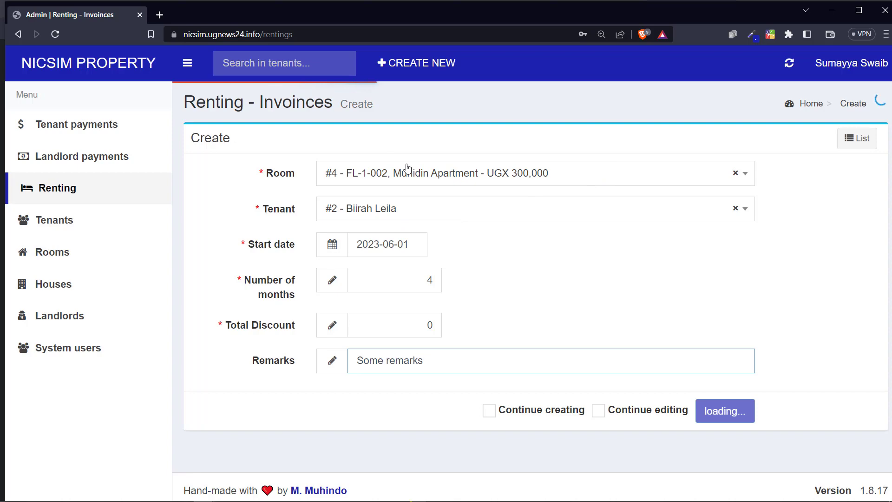
Step: Run a 'test' search in a new Brave tab, cycle through windows, and return to the invoice form
left_click(159, 14)
type("test")
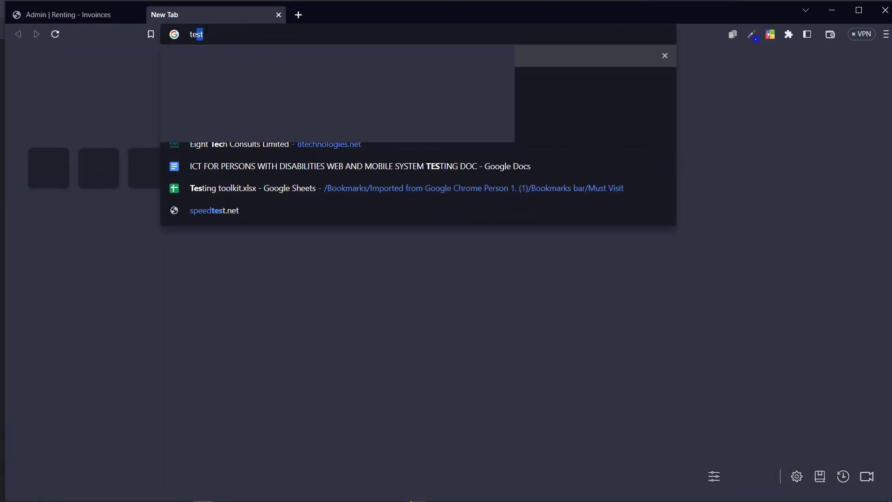
key("Return")
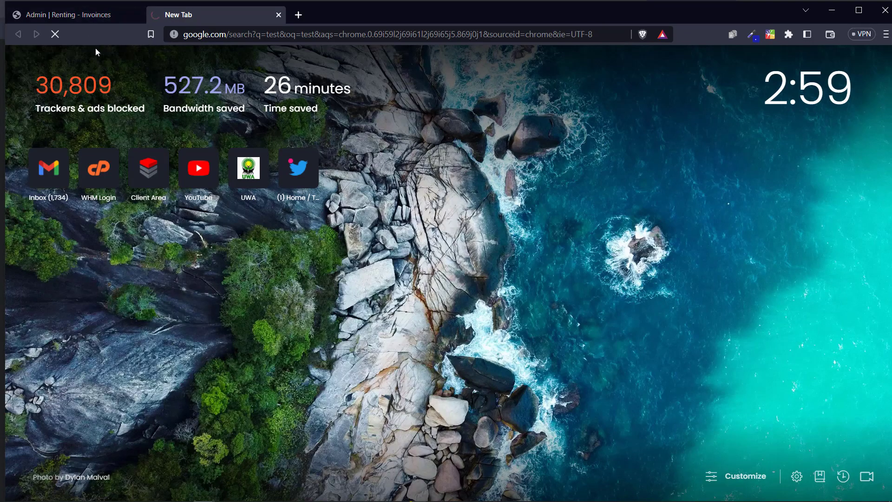
key("alt+Tab")
key("alt+Tab")
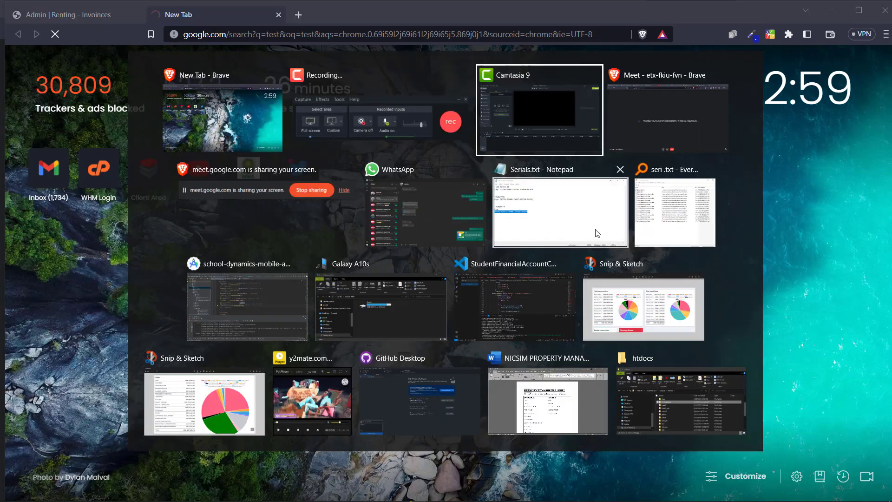
key("alt+Tab")
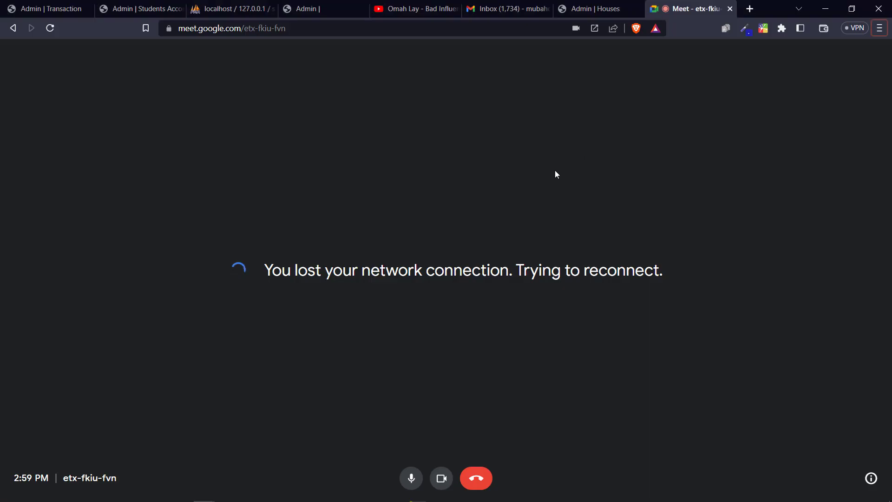
key("alt+Tab")
key("alt+Tab")
key("alt+Tab")
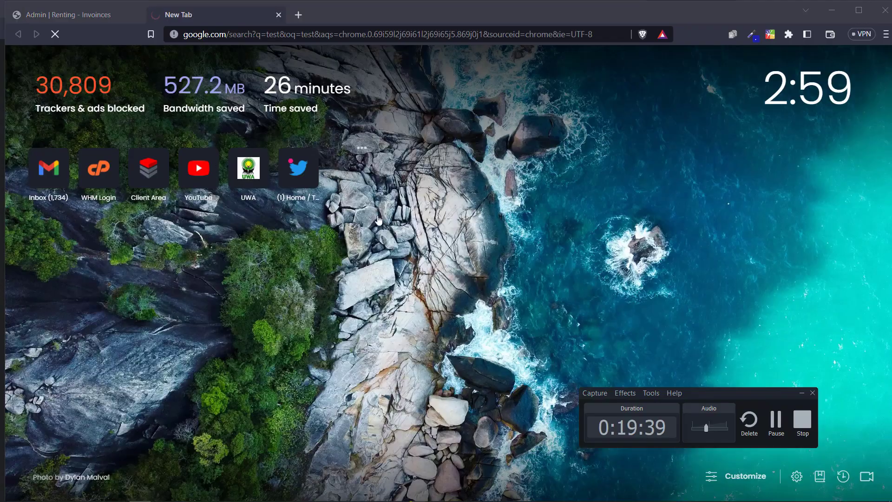
left_click(776, 421)
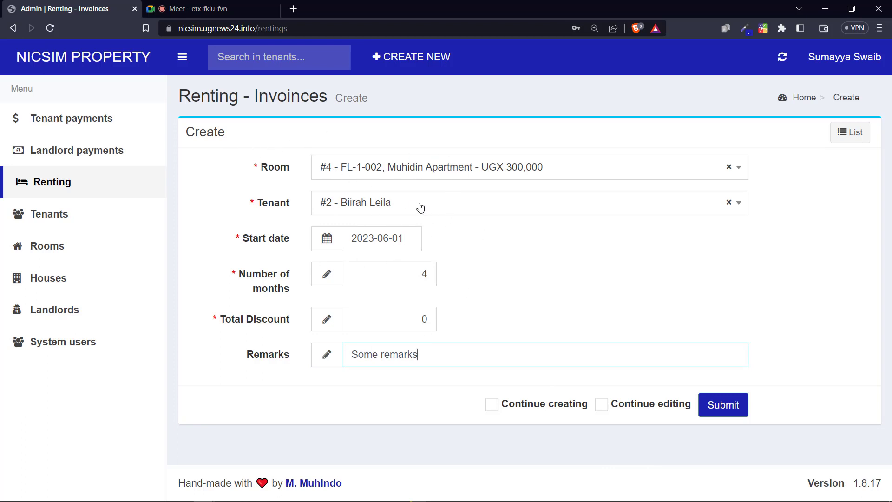
Step: Submit the invoice and review the new entry's creation date and house name, with the side menu collapsed
left_click(720, 405)
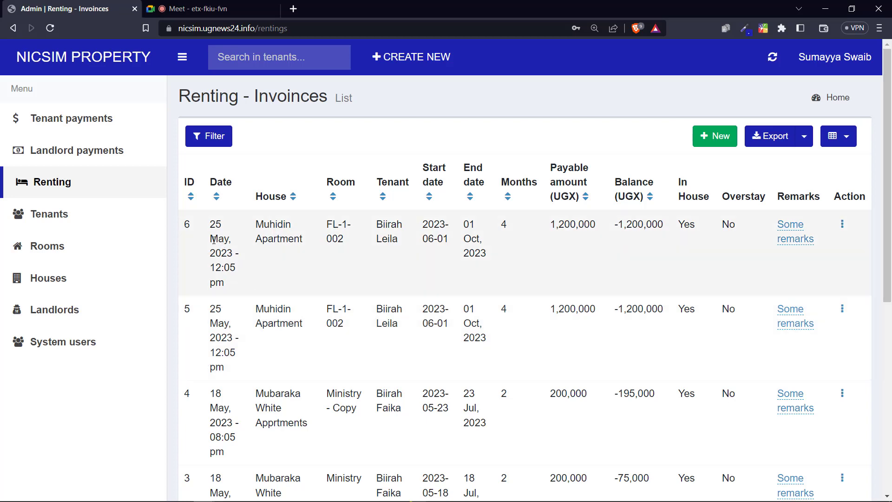
left_click_drag(214, 240, 302, 240)
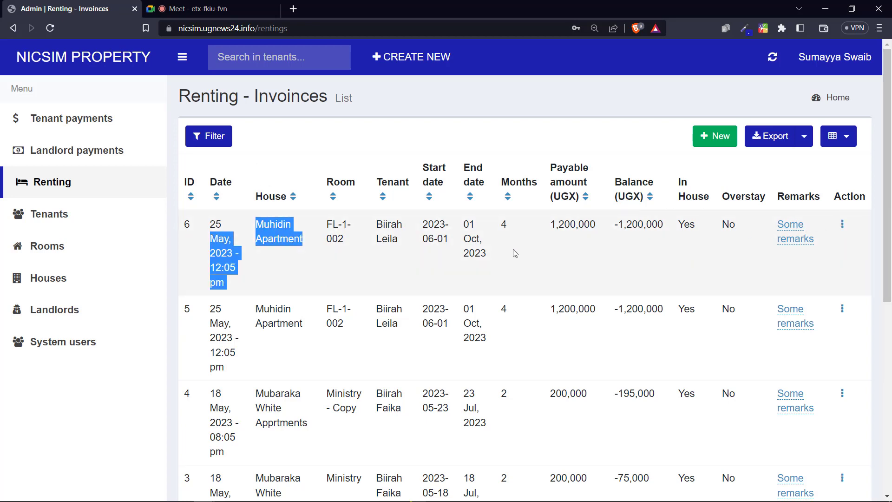
left_click(182, 57)
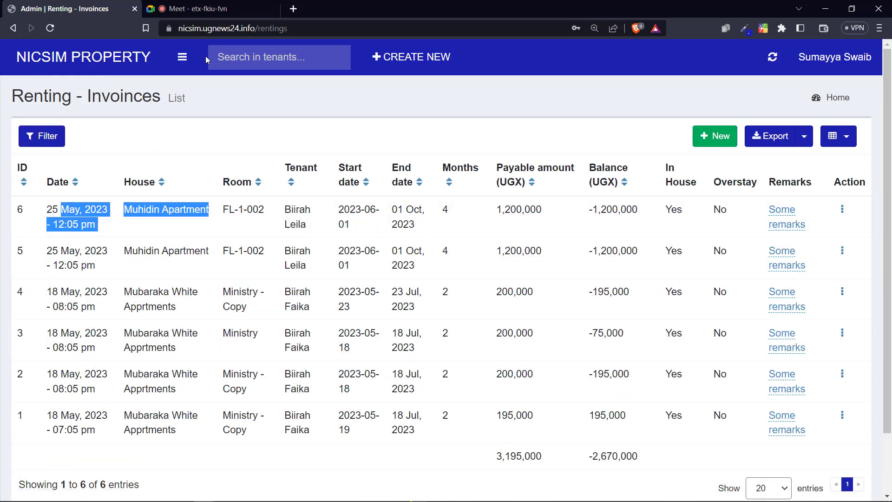
left_click(94, 212)
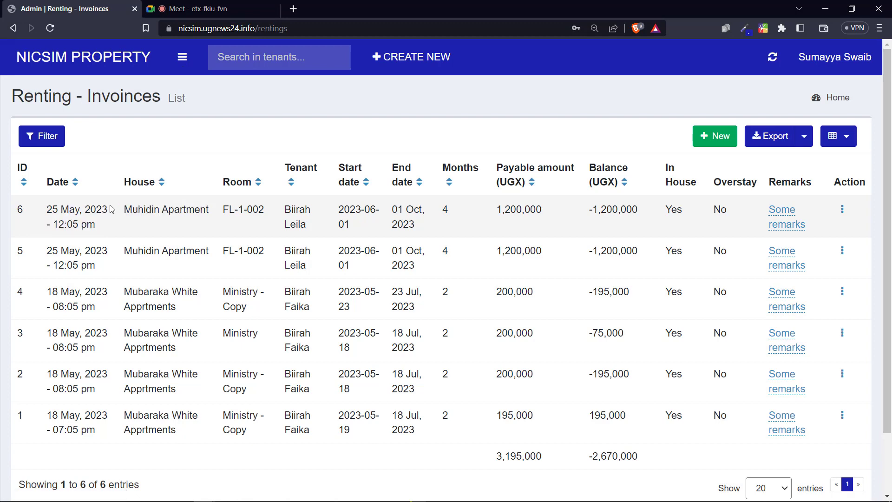
left_click_drag(48, 211, 87, 225)
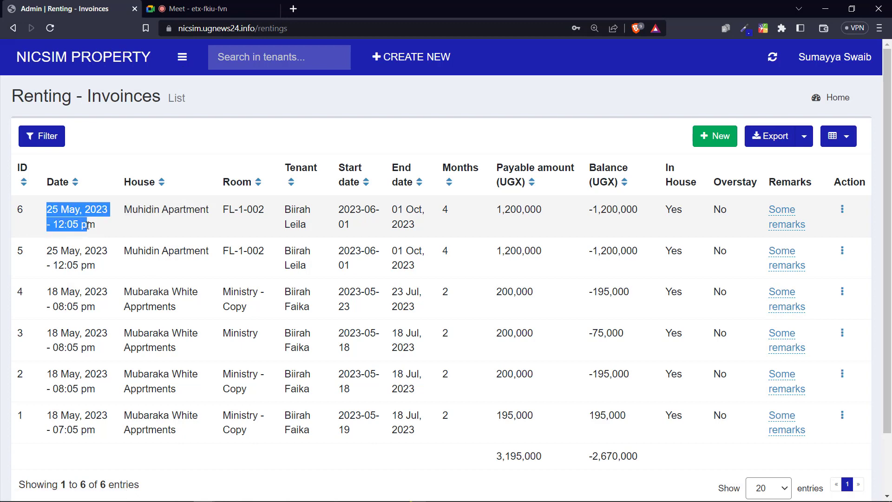
left_click_drag(141, 212, 183, 211)
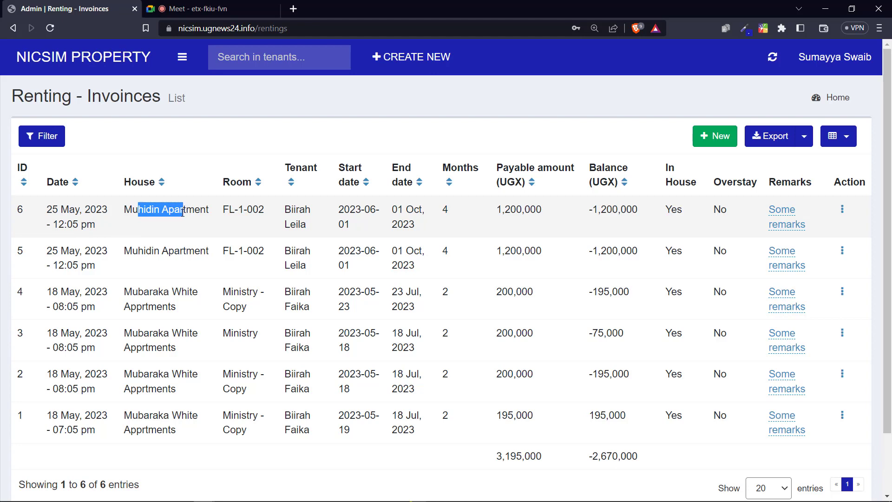
left_click(41, 136)
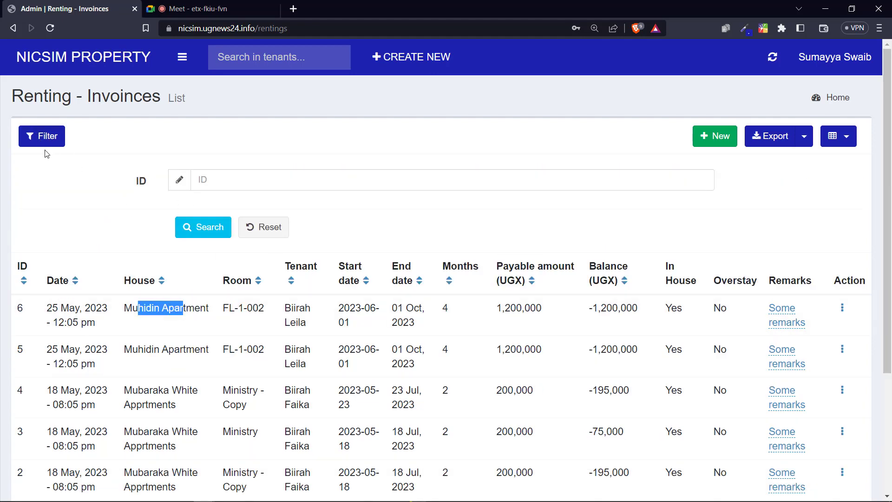
left_click(39, 137)
Step: Check the new invoice's room FL-1-002, tenant, 2023-06-01 to 01 Oct 2023, 4 months, 1,200,000 payable
left_click(232, 210)
left_click_drag(233, 210, 267, 215)
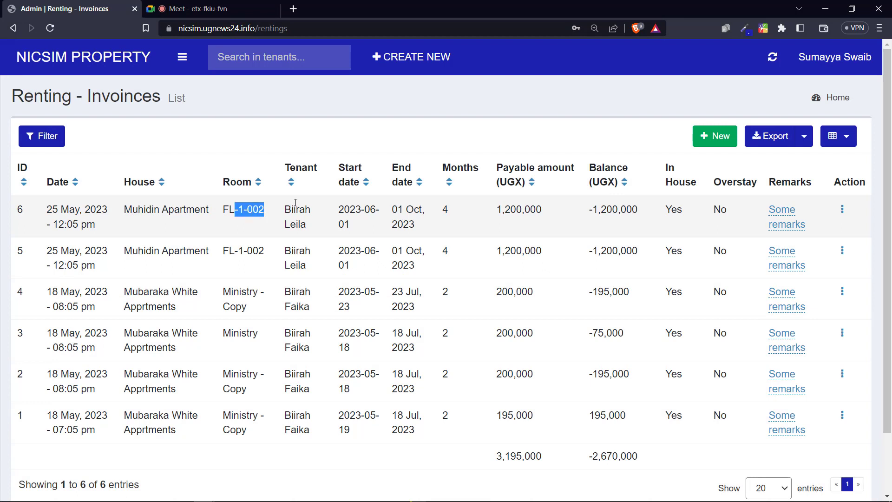
left_click_drag(294, 213, 299, 226)
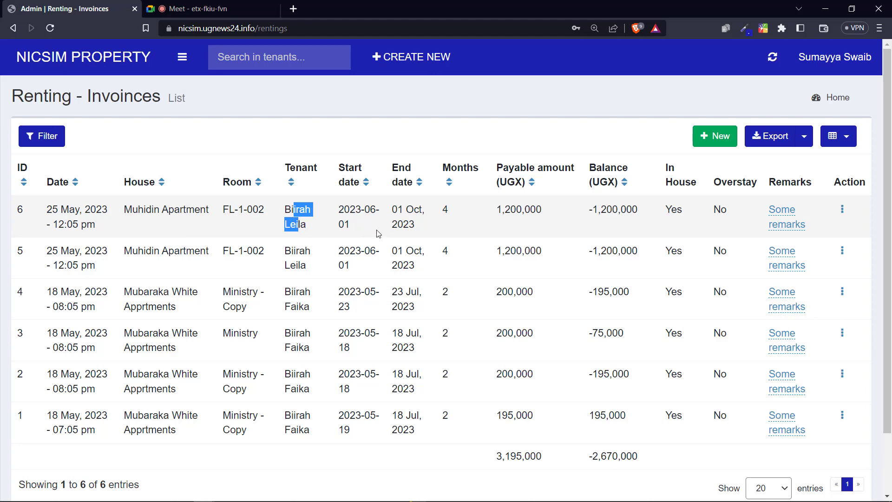
left_click_drag(345, 209, 354, 226)
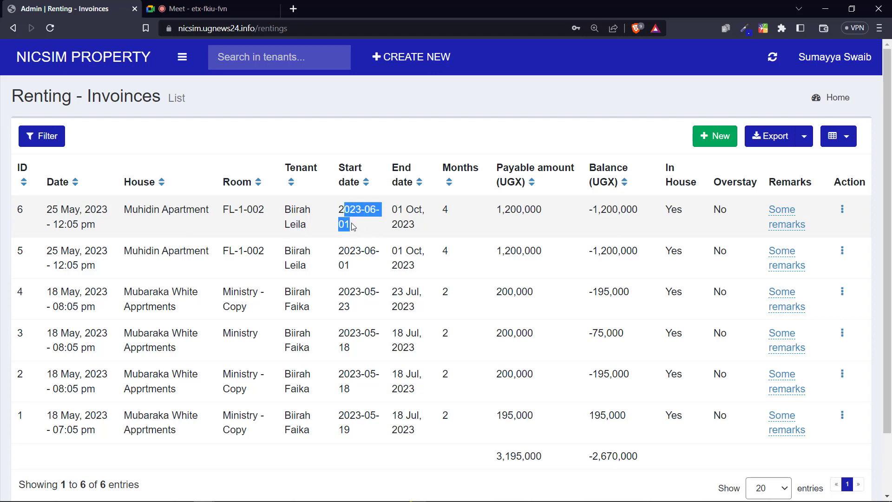
left_click_drag(406, 210, 407, 219)
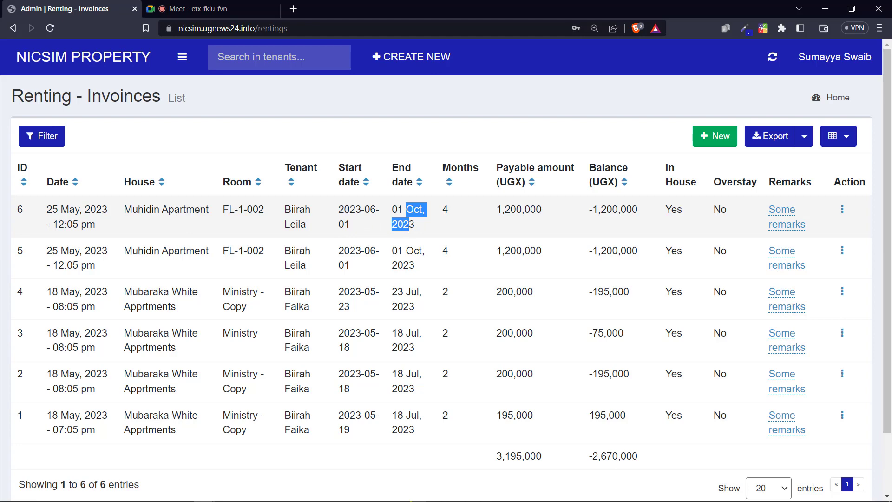
left_click_drag(349, 209, 411, 220)
left_click_drag(451, 209, 443, 210)
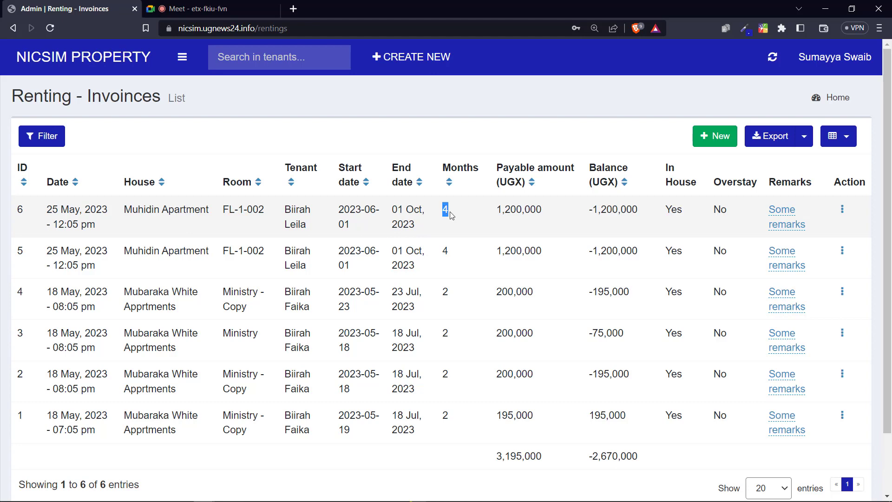
left_click_drag(502, 210, 534, 211)
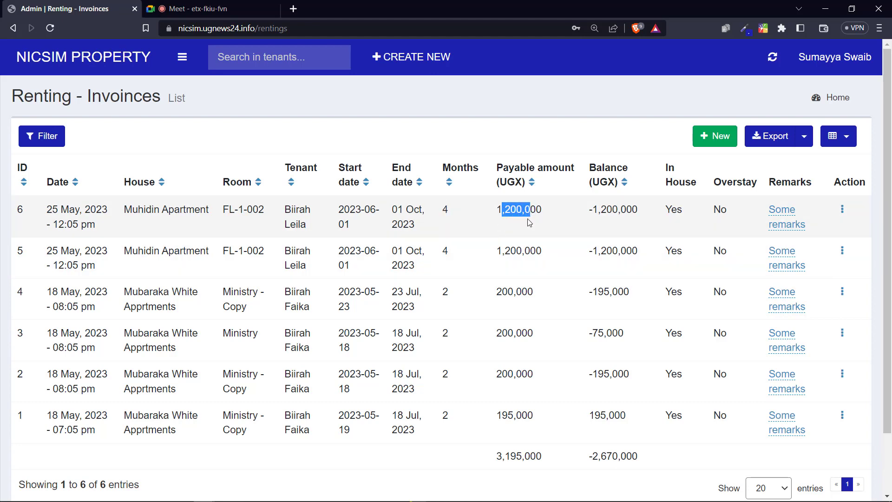
left_click(512, 215)
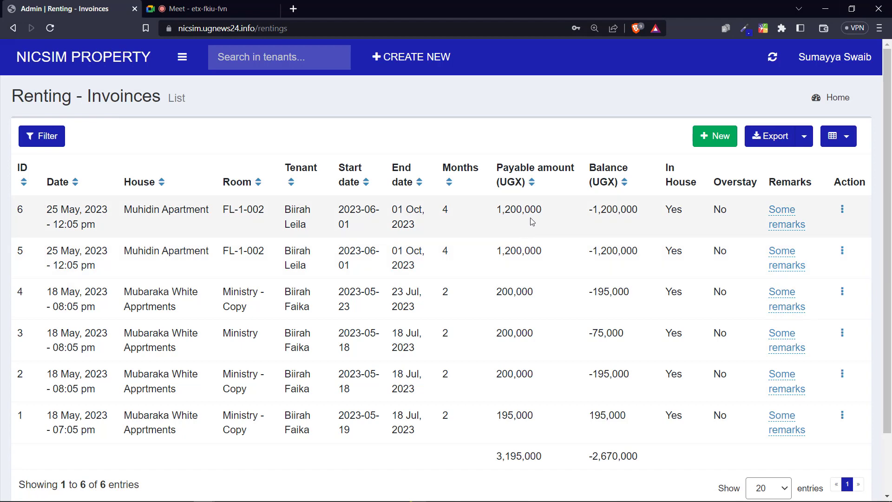
Step: Tick Discount in the column chooser and apply it to the invoices list
left_click(838, 136)
left_click(767, 317)
left_click(767, 318)
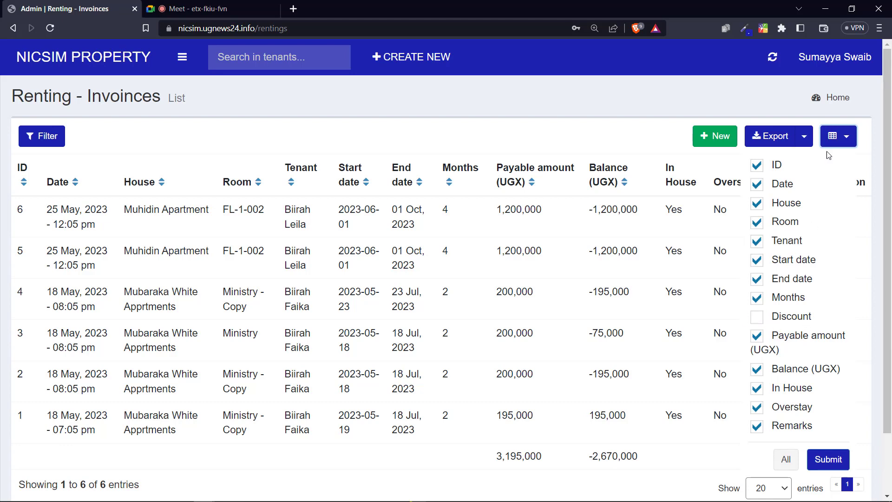
left_click(838, 136)
left_click(839, 136)
scroll(758, 319, "down", 2)
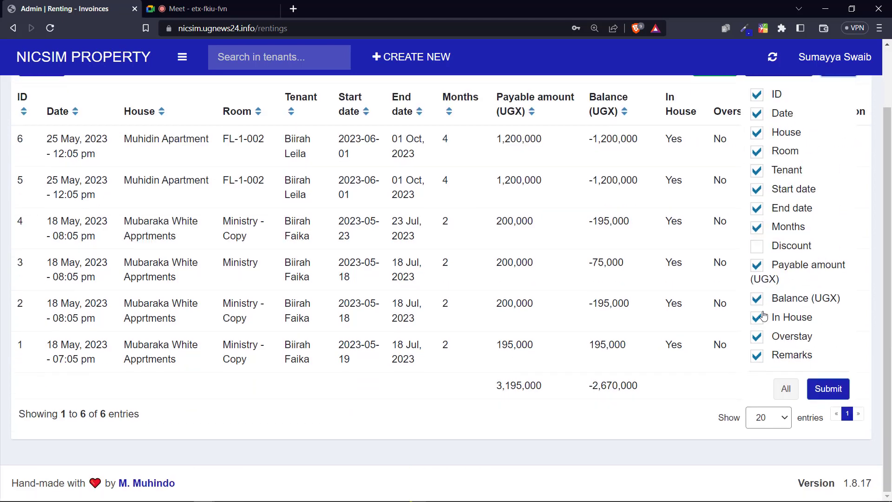
scroll(759, 319, "up", 2)
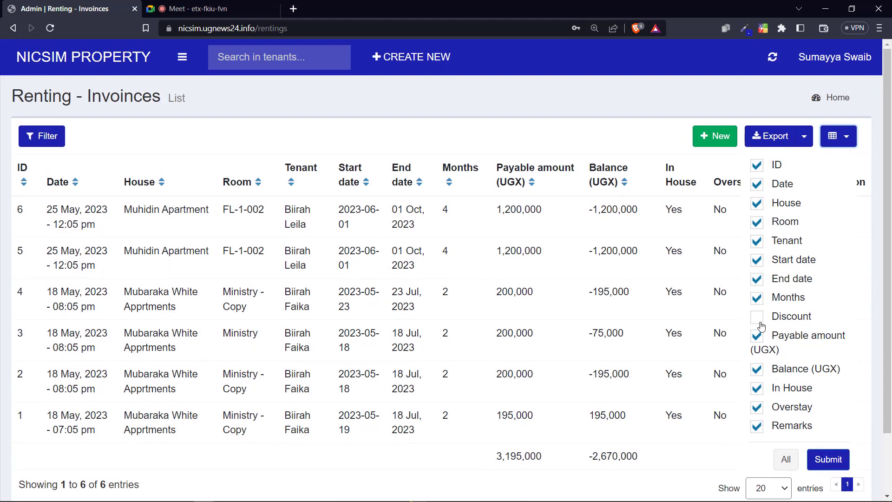
left_click(757, 319)
left_click(829, 459)
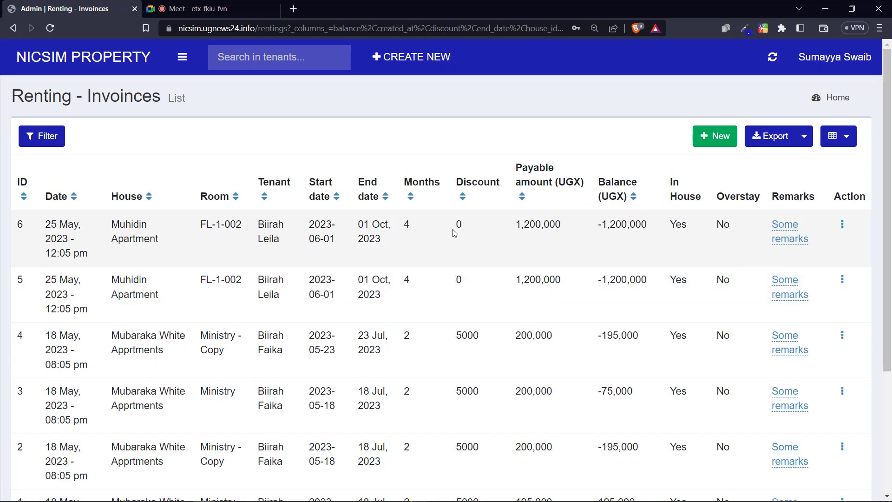
Step: Review row 6's discount 0, payable amount, balance and In House values
double_click(467, 227)
left_click(483, 228)
double_click(459, 225)
left_click_drag(524, 227, 548, 227)
left_click_drag(602, 225, 643, 227)
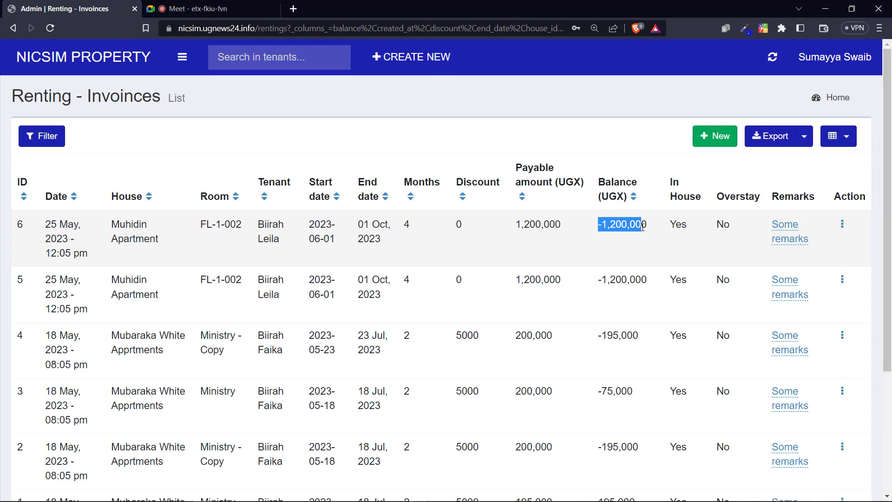
left_click(680, 225)
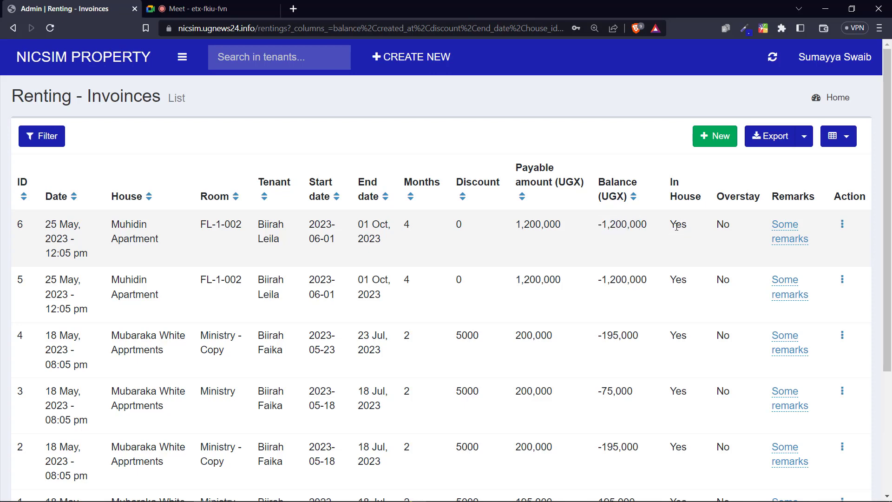
left_click_drag(677, 227, 728, 226)
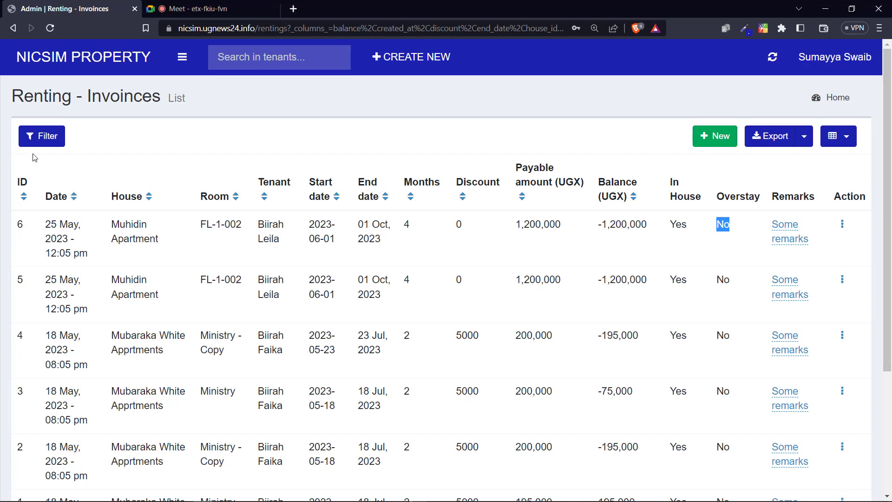
left_click(30, 139)
left_click(30, 140)
Step: Start a new invoice to check available rooms, then return to the list with navigation open
left_click(716, 135)
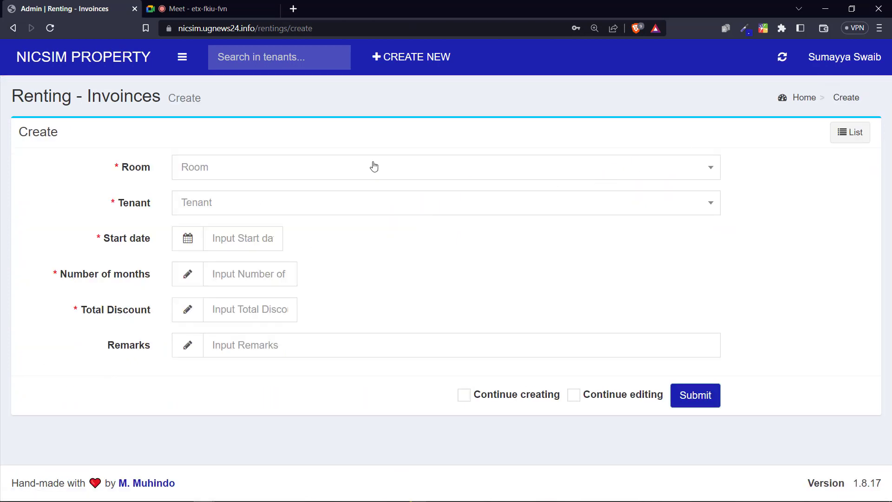
left_click(373, 168)
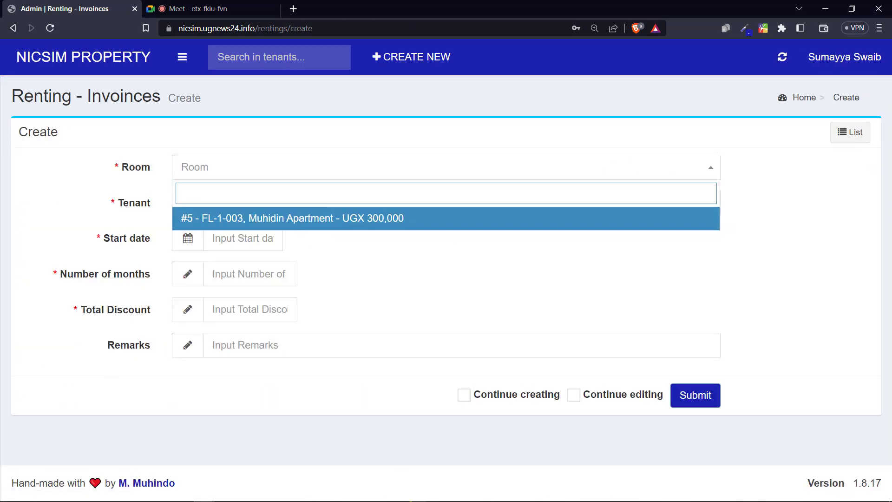
left_click(849, 133)
left_click(183, 57)
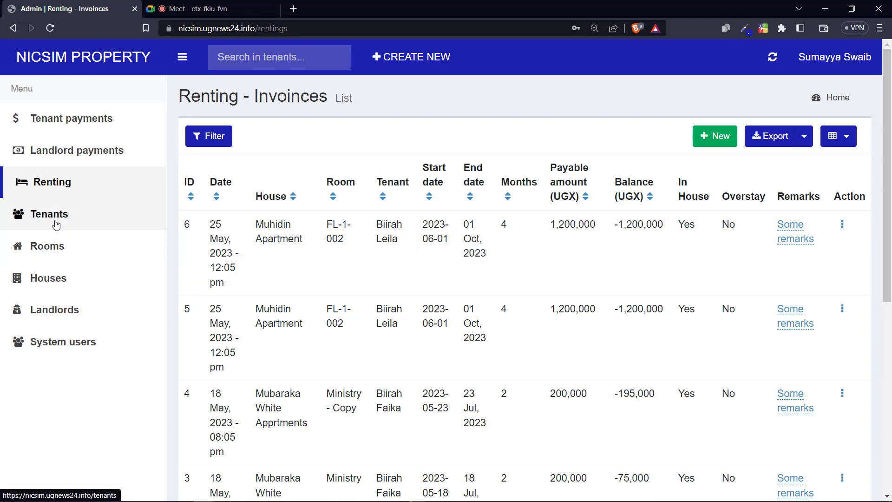
left_click(53, 223)
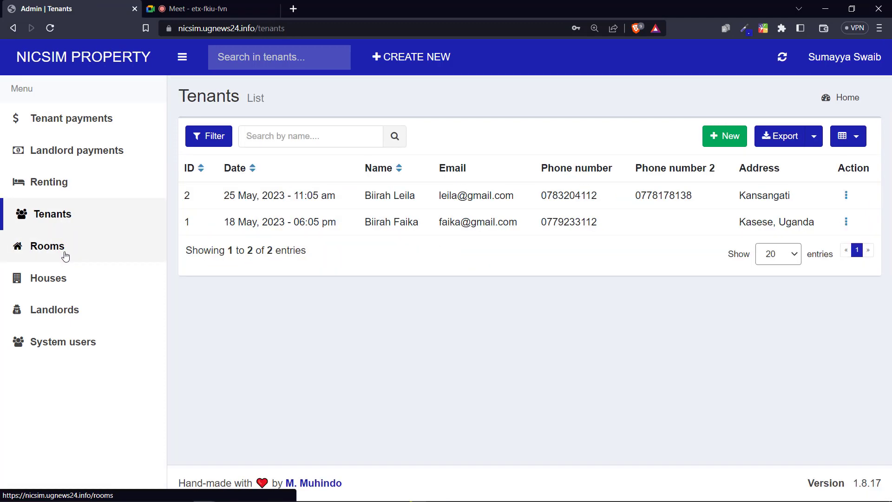
left_click(65, 256)
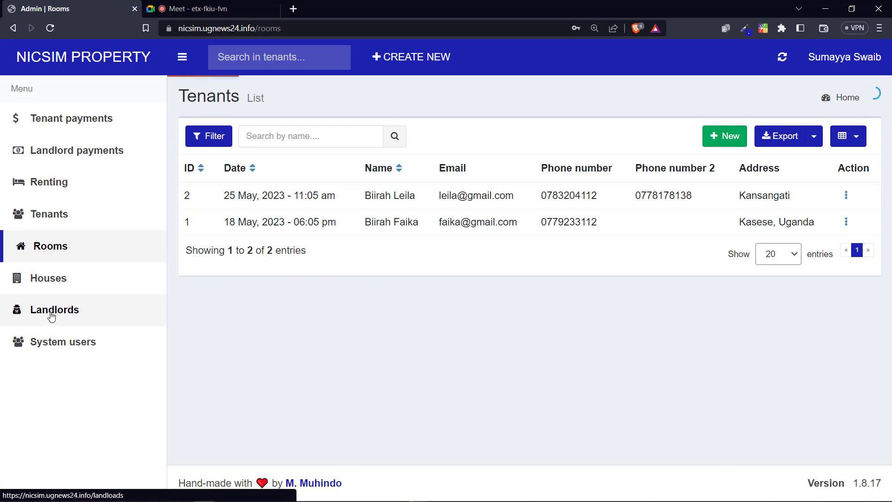
left_click(52, 316)
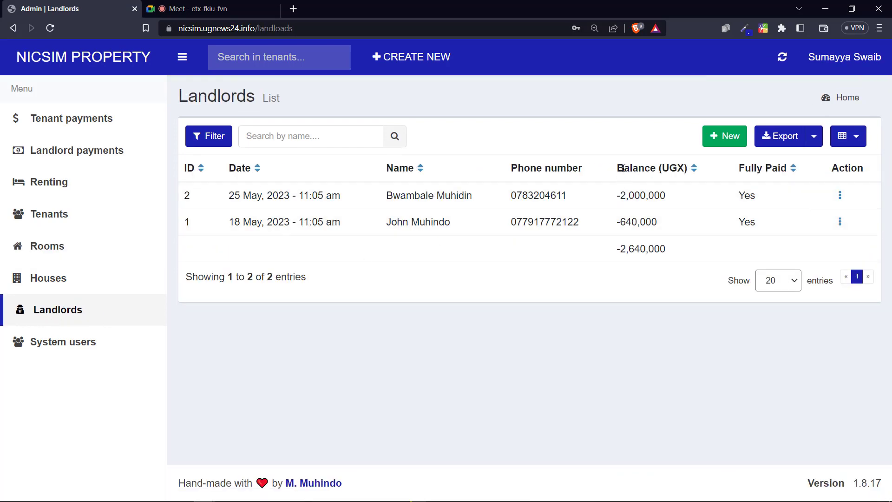
left_click_drag(359, 198, 457, 197)
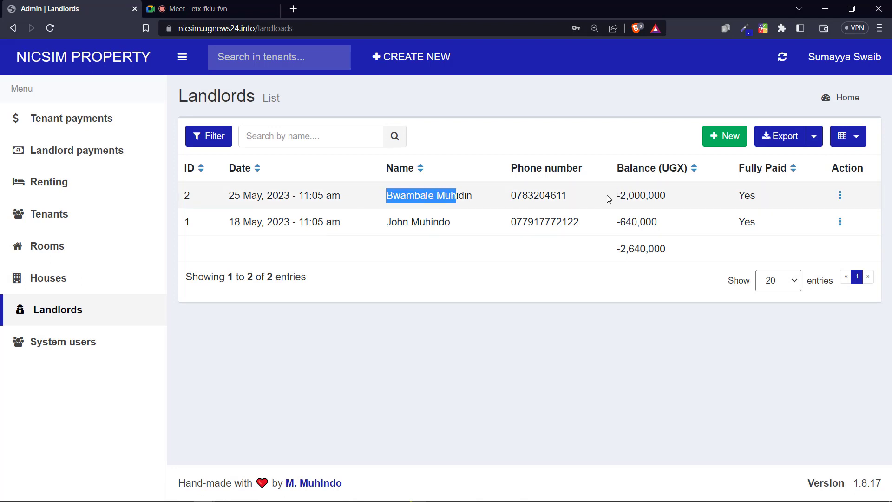
left_click_drag(611, 197, 666, 194)
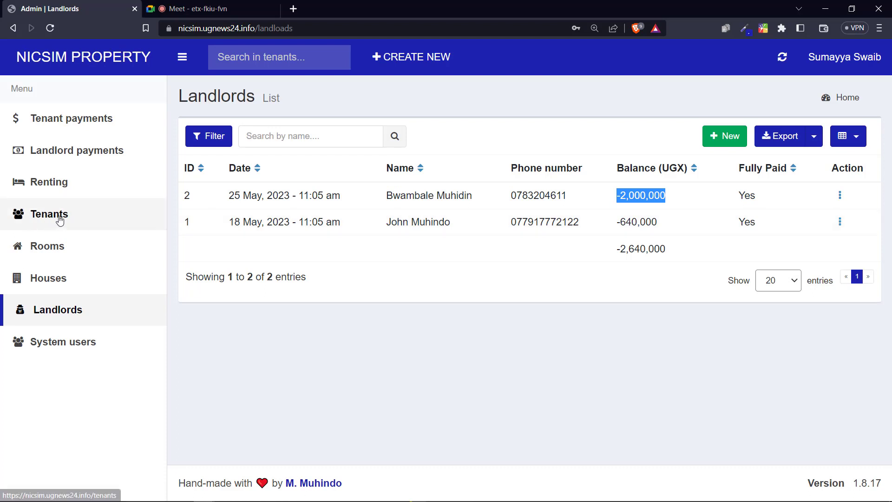
left_click(648, 197)
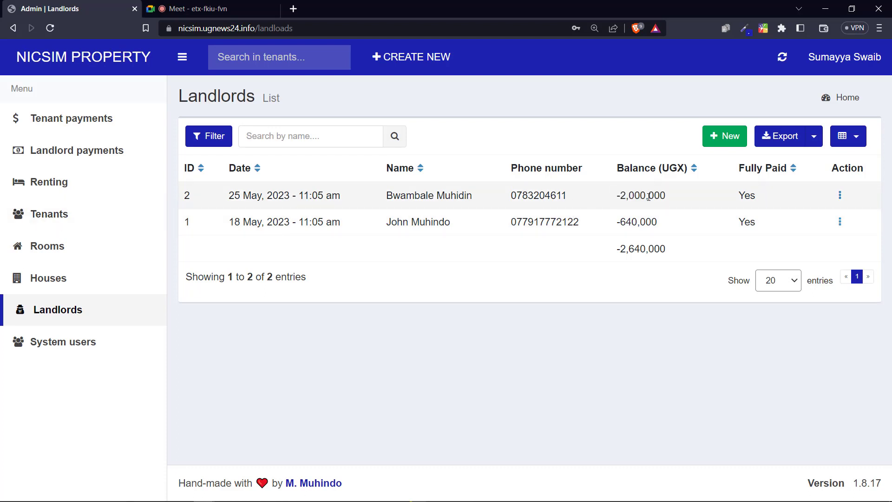
left_click_drag(678, 195, 679, 195)
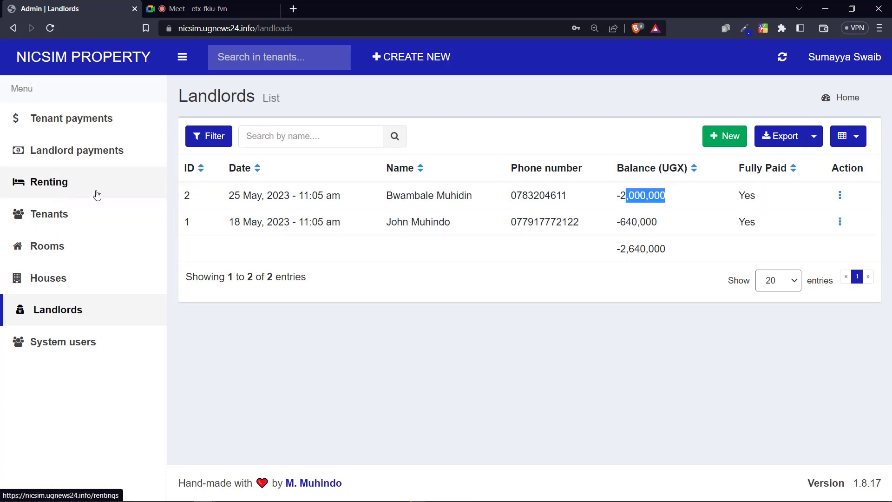
left_click(55, 190)
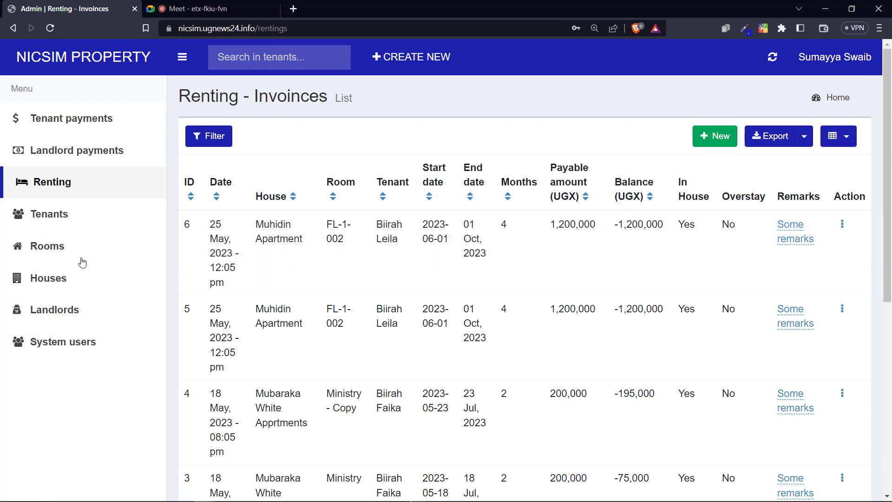
left_click(64, 313)
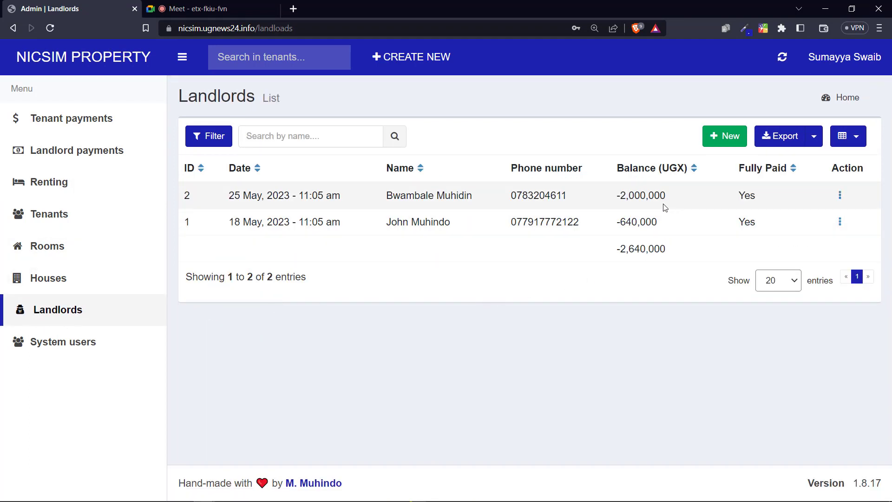
left_click_drag(677, 201, 610, 197)
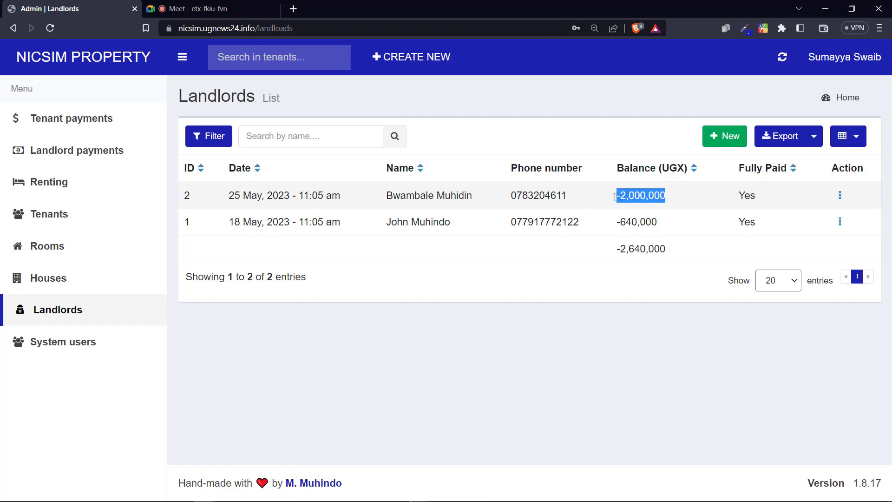
left_click(624, 207)
left_click_drag(636, 191, 642, 188)
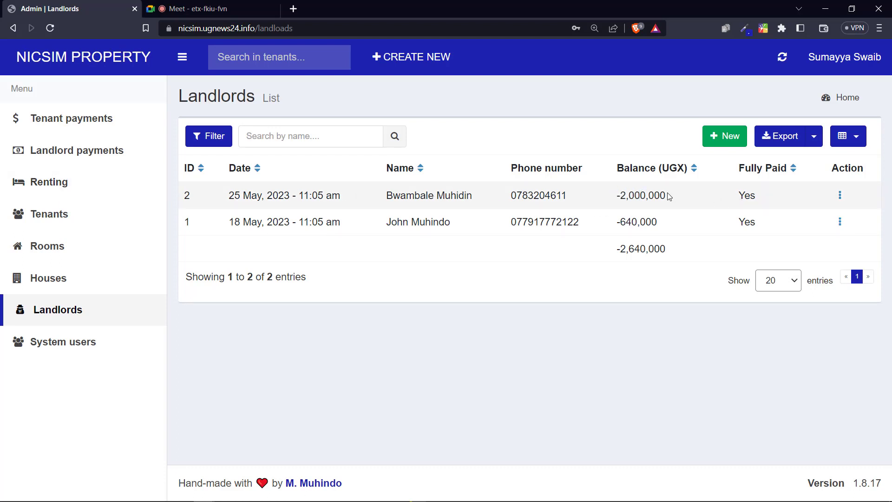
left_click_drag(670, 195, 605, 193)
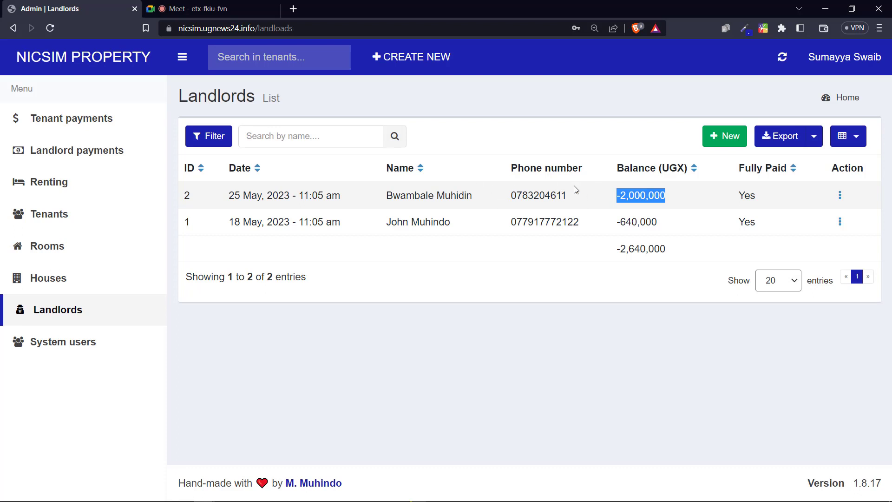
left_click(89, 185)
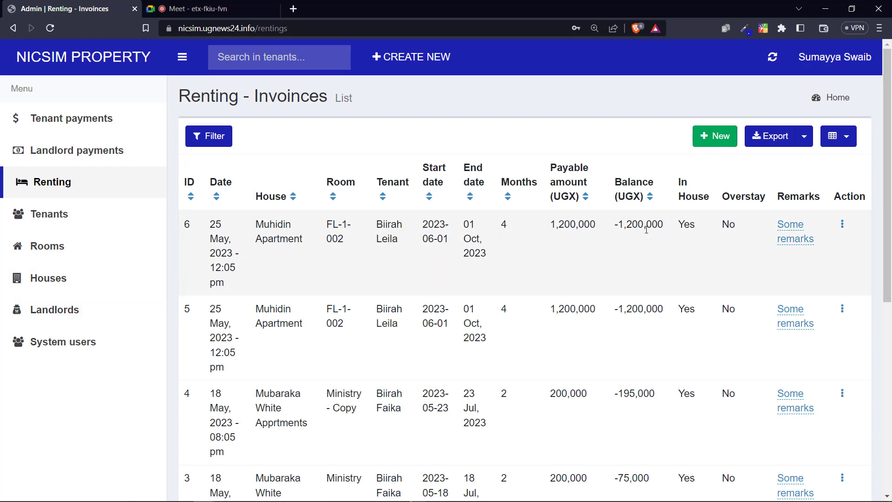
left_click_drag(613, 231, 688, 227)
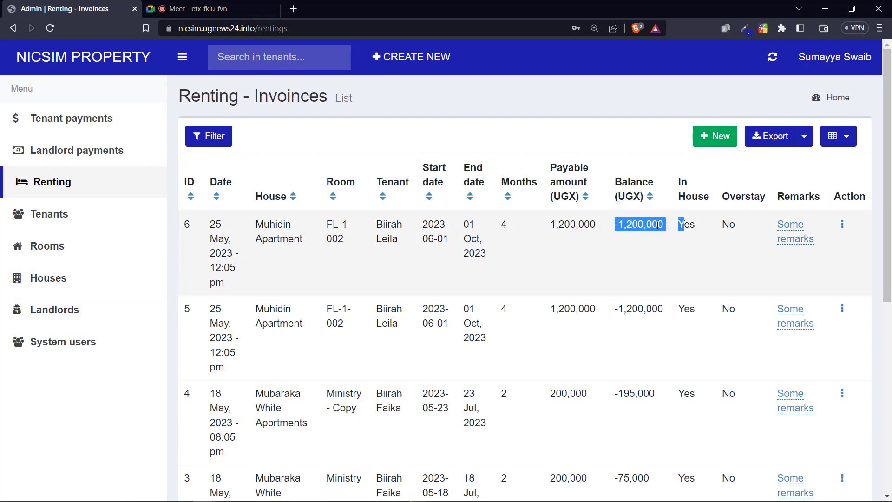
left_click(633, 226)
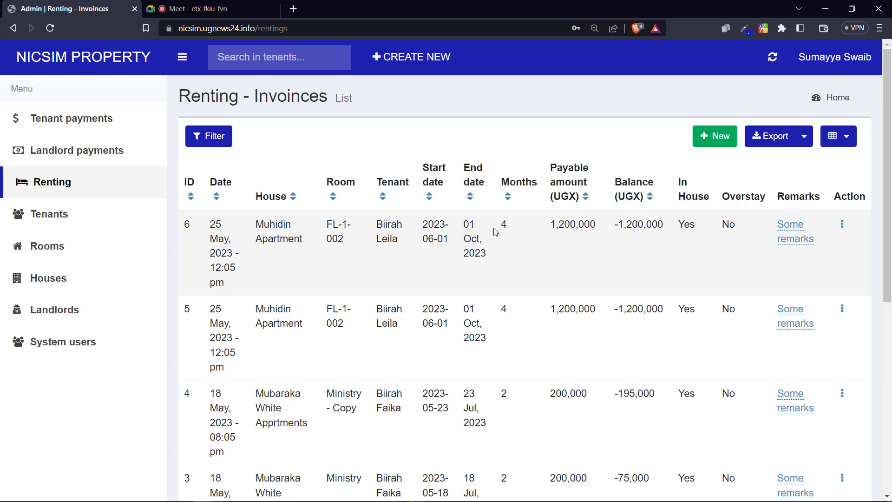
left_click(60, 247)
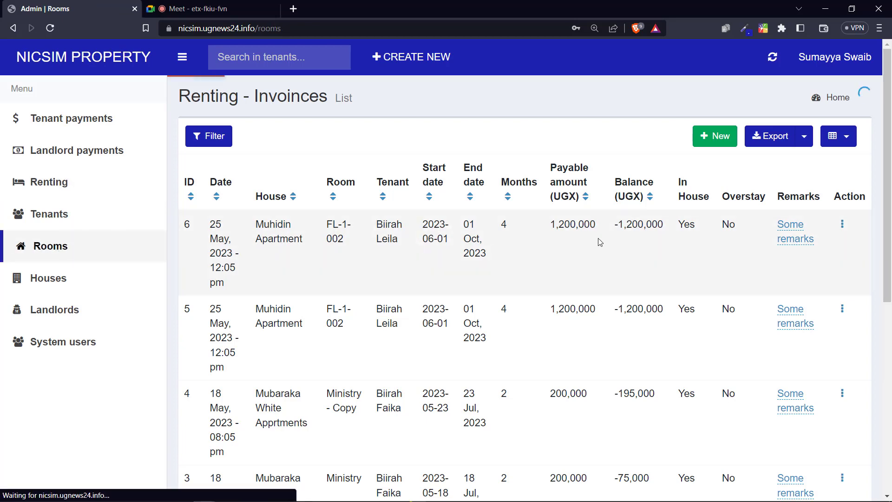
scroll(542, 260, "down", 1)
left_click_drag(479, 267, 511, 271)
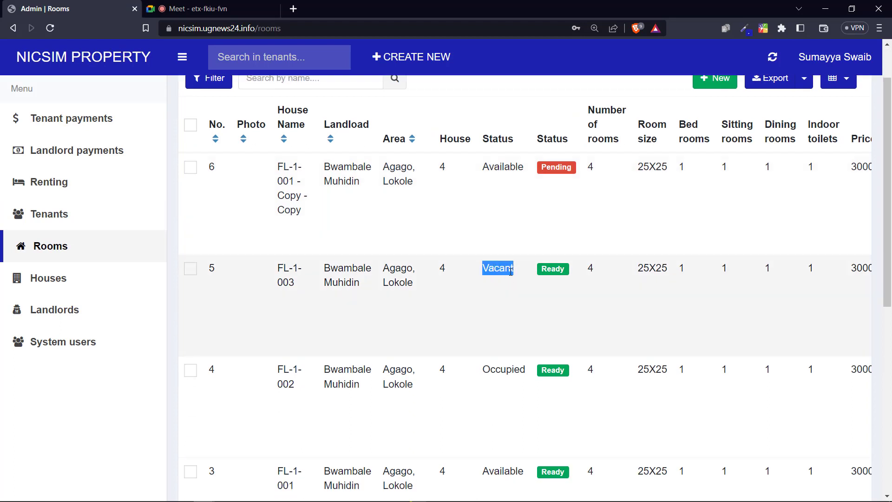
left_click_drag(477, 369, 628, 375)
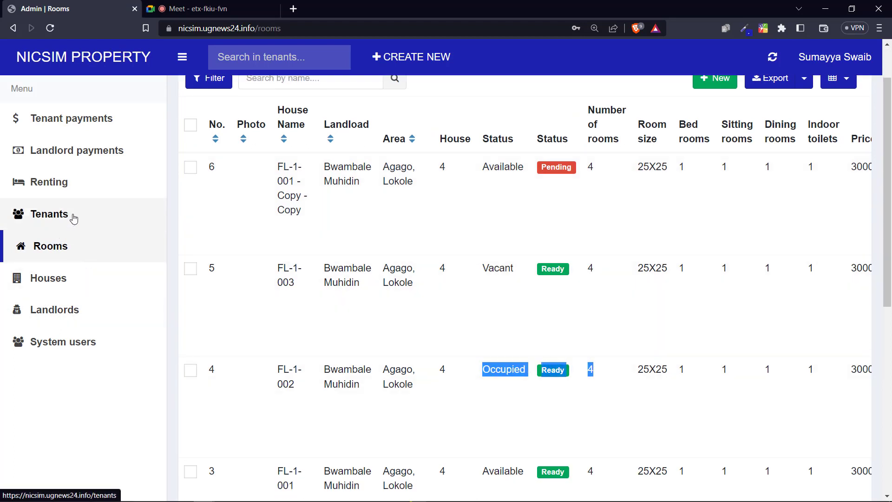
left_click(48, 194)
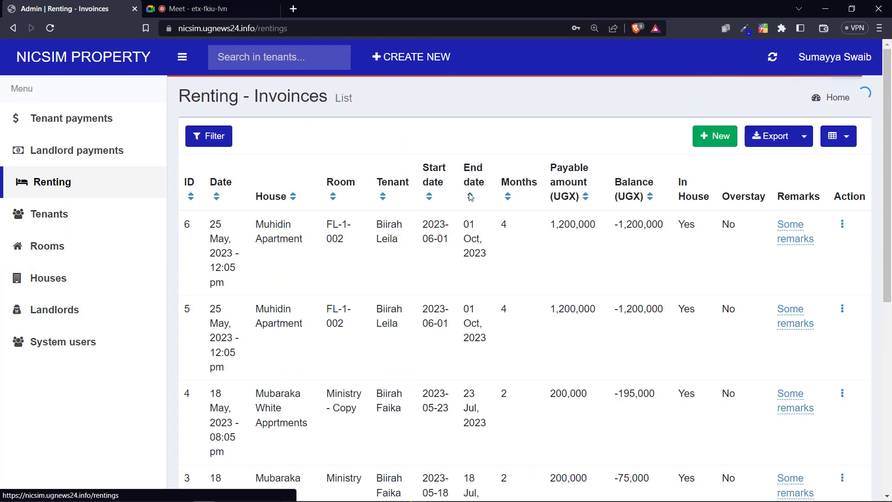
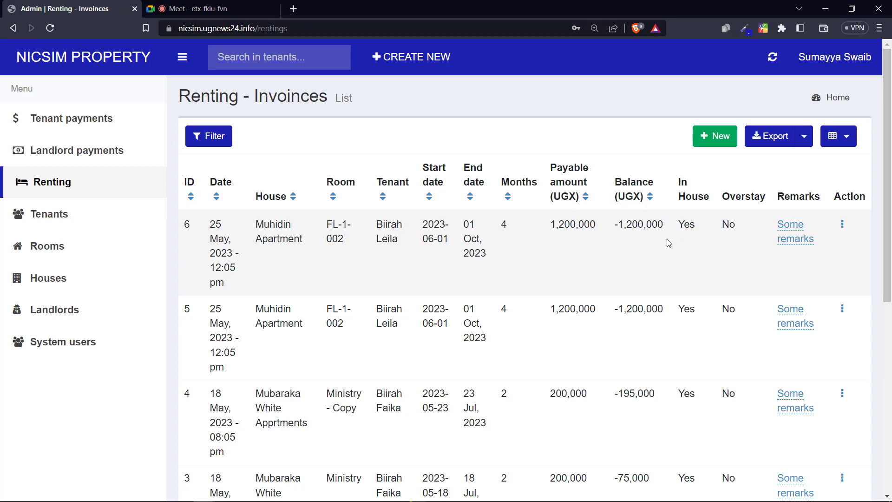
Step: Edit invoice 6 and set its room to '#5 - FL-1-003, Muhidin Apartment'
left_click_drag(494, 226, 623, 235)
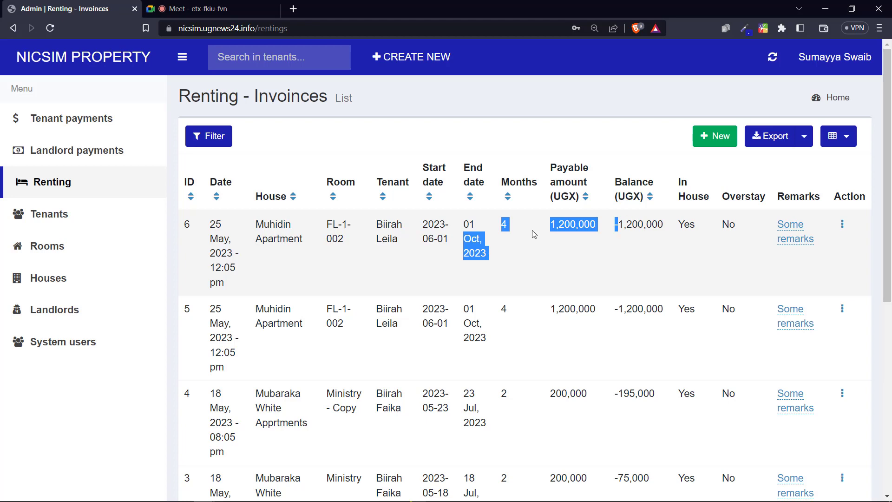
left_click(844, 225)
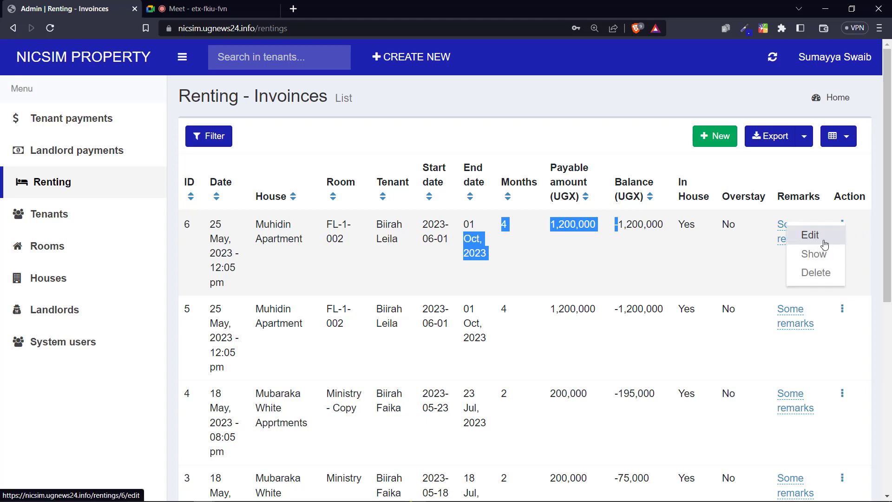
left_click(825, 244)
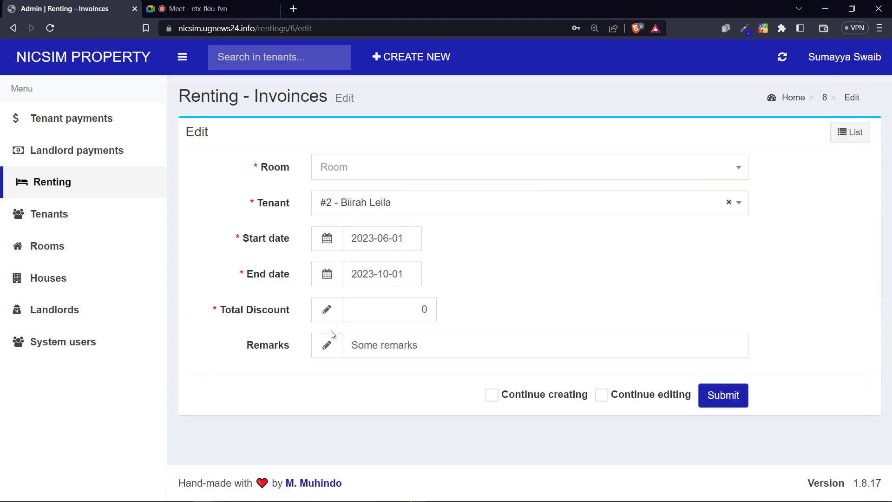
left_click(353, 168)
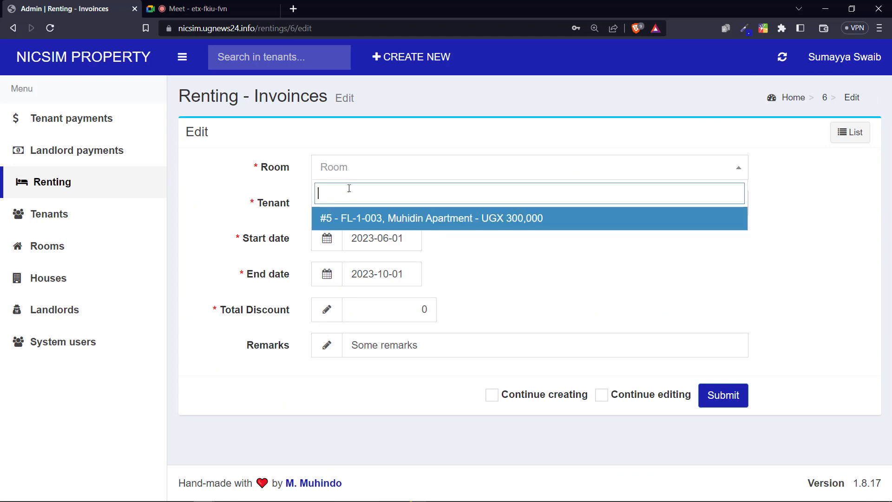
left_click(349, 219)
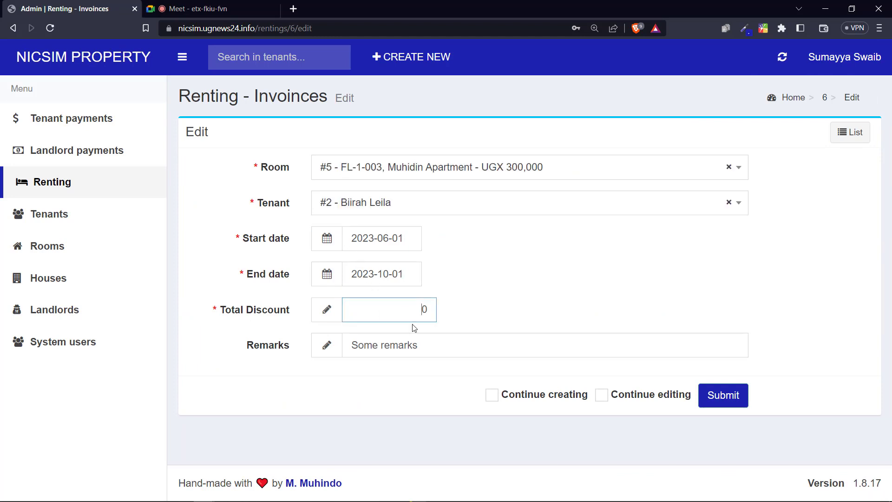
left_click(65, 247)
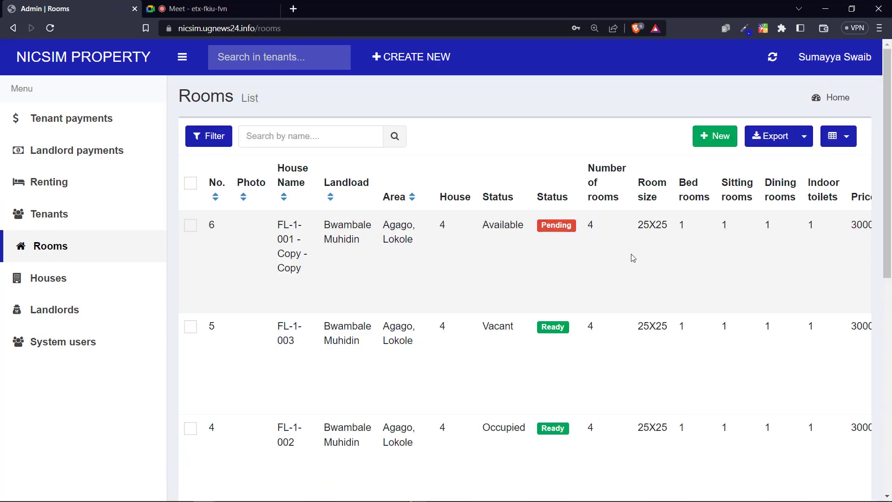
scroll(666, 264, "right", 10)
scroll(850, 426, "left", 8)
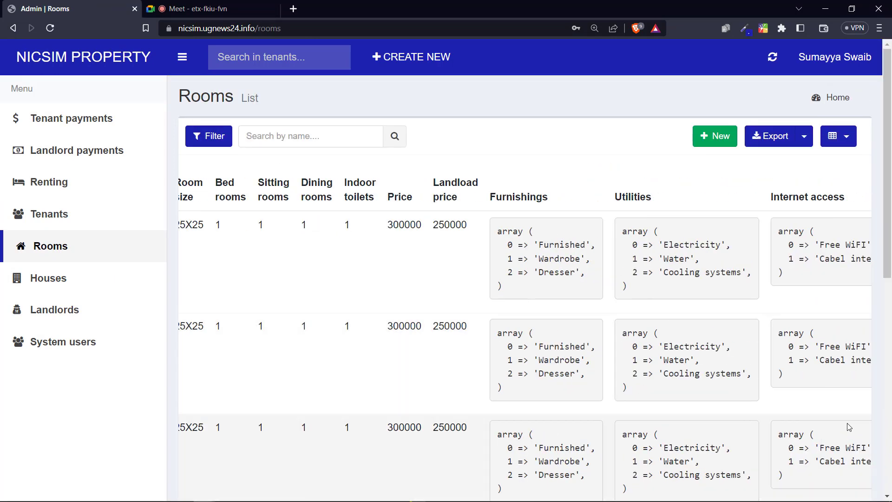
scroll(359, 422, "right", 8)
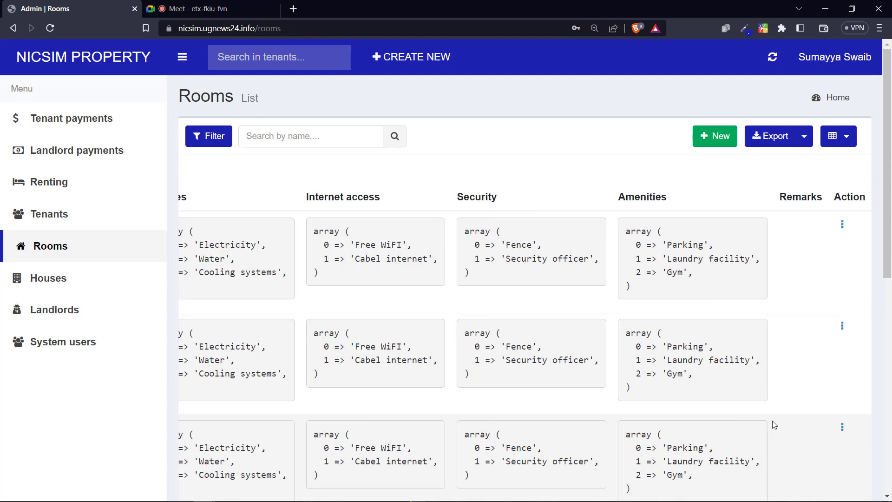
left_click(842, 425)
left_click(842, 437)
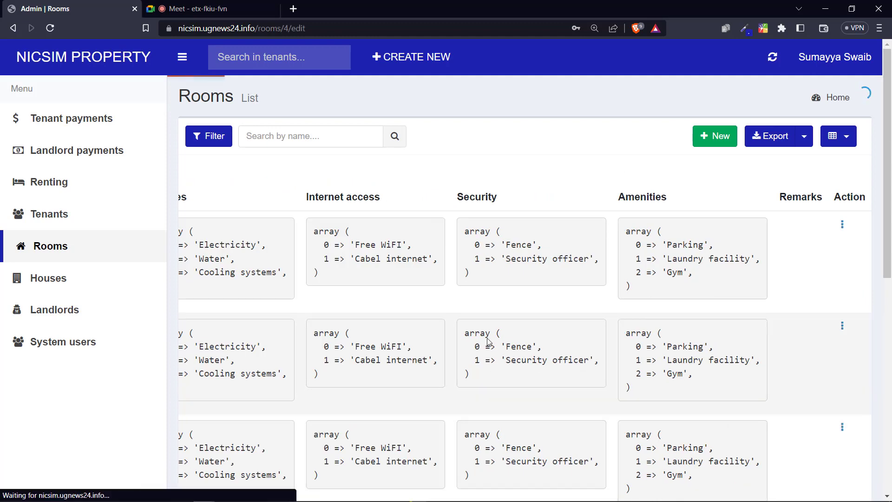
scroll(422, 334, "down", 10)
scroll(422, 312, "down", 10)
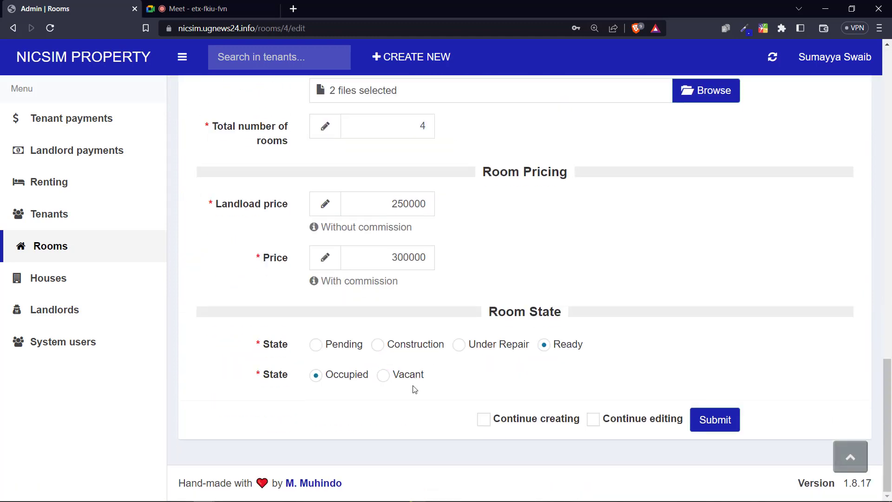
left_click(413, 374)
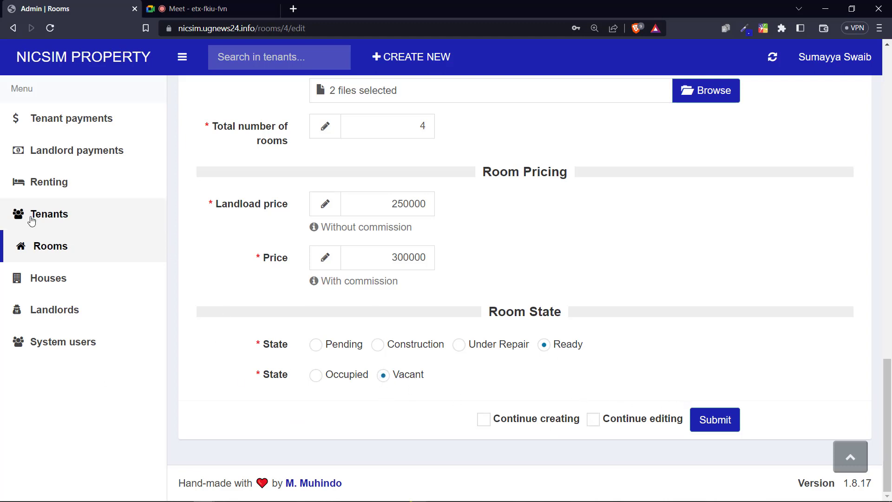
left_click(64, 252)
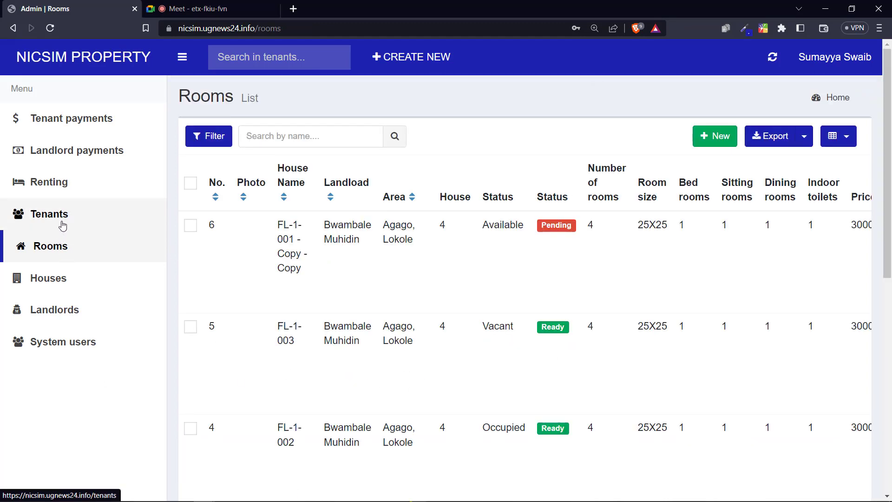
left_click(62, 224)
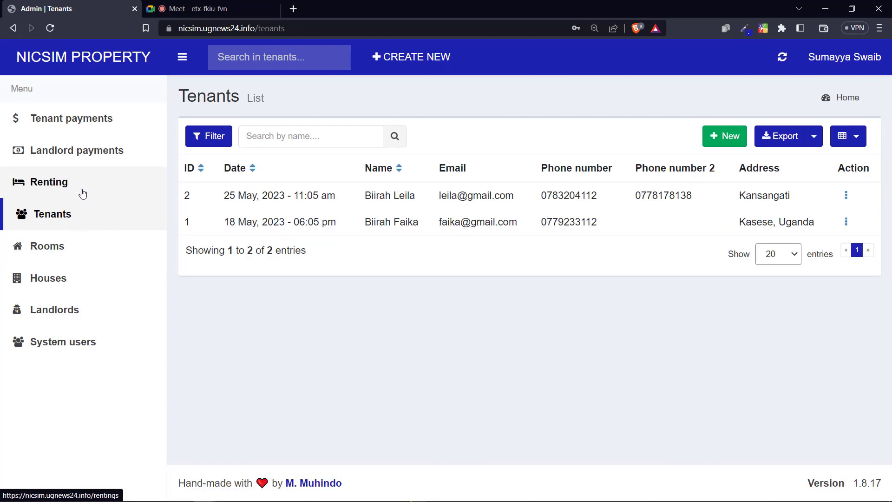
Step: In the Renting invoices list, highlight invoice 6's end date, payable amount and Overstay 'No', then inspect its remarks
left_click(117, 193)
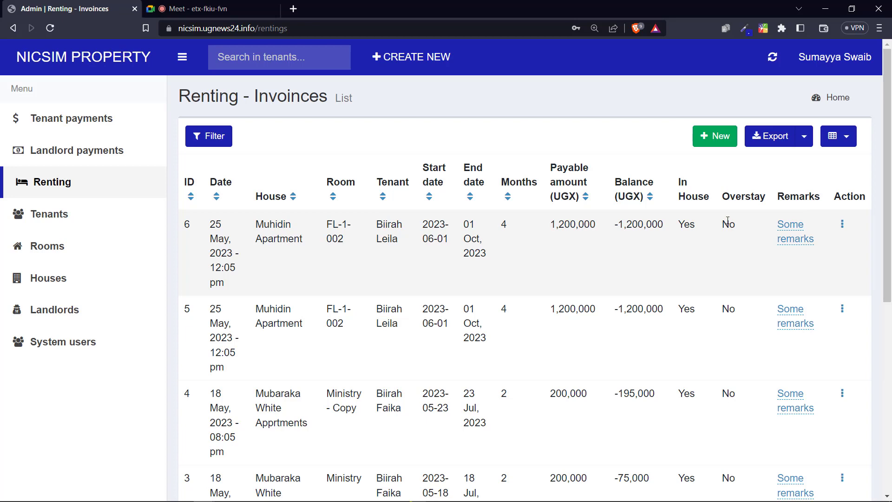
double_click(728, 223)
left_click_drag(660, 226, 623, 225)
left_click_drag(563, 225, 581, 225)
left_click_drag(464, 225, 480, 259)
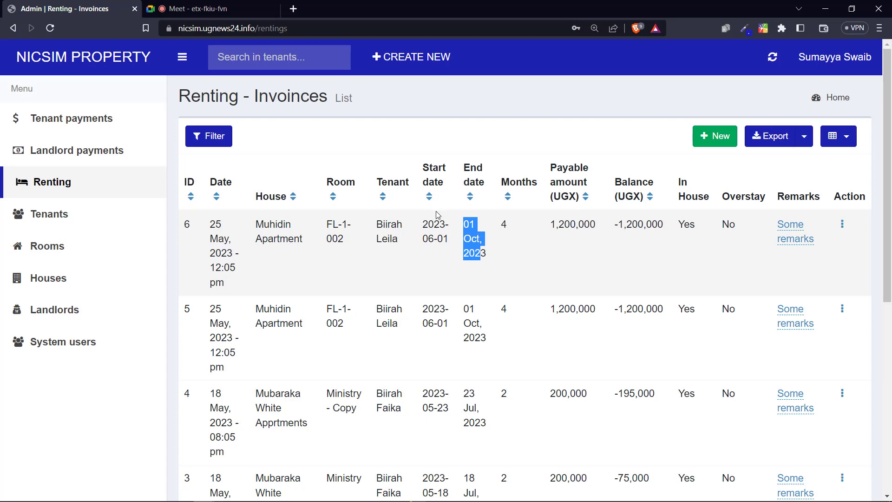
left_click(729, 220)
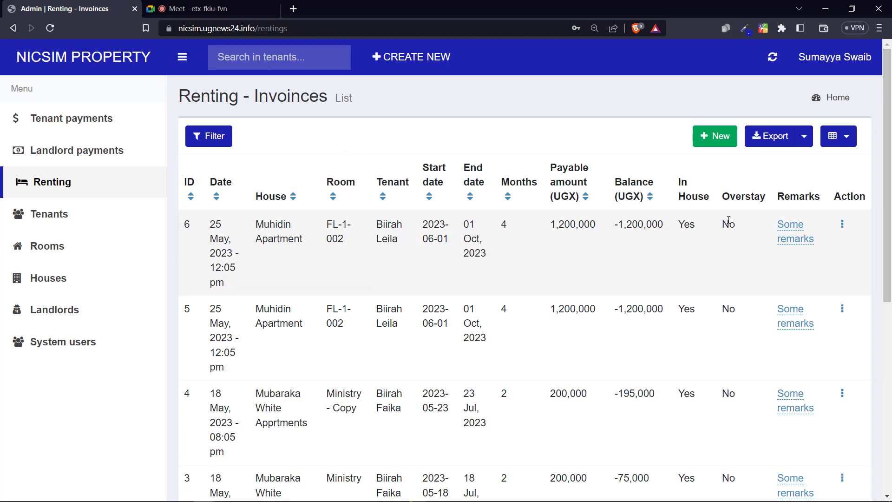
double_click(729, 221)
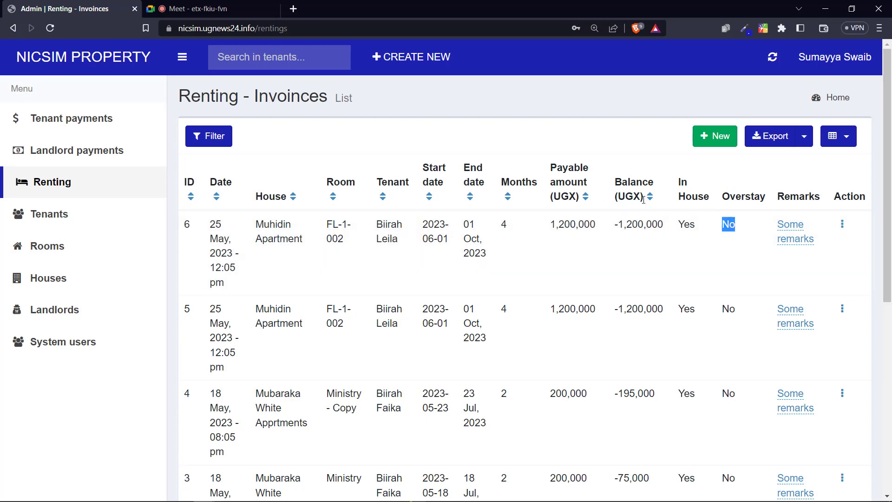
left_click(788, 236)
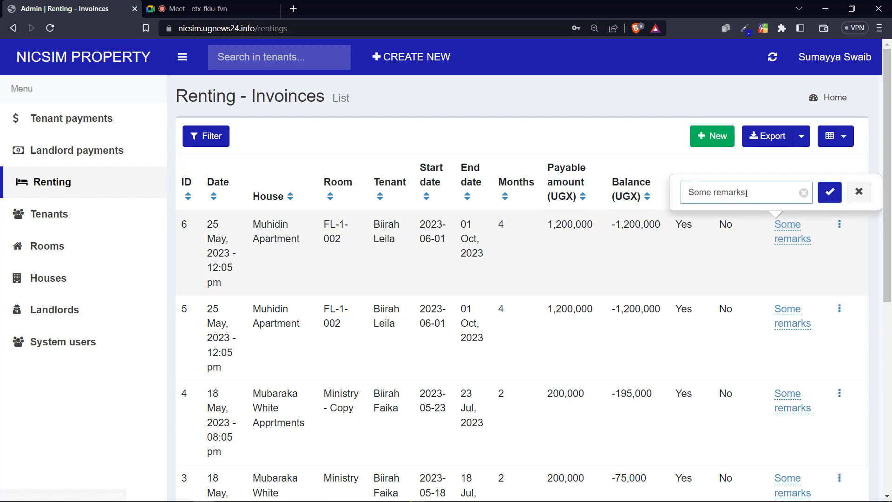
left_click(789, 232)
left_click(788, 233)
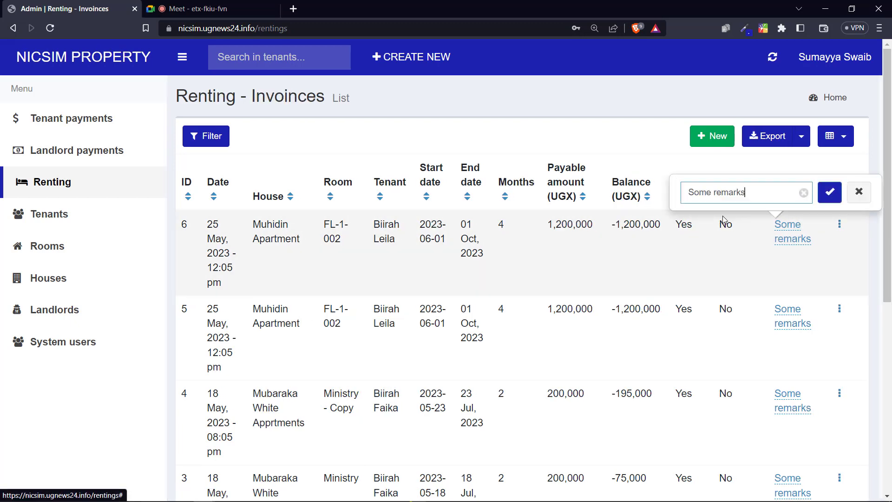
left_click(599, 219)
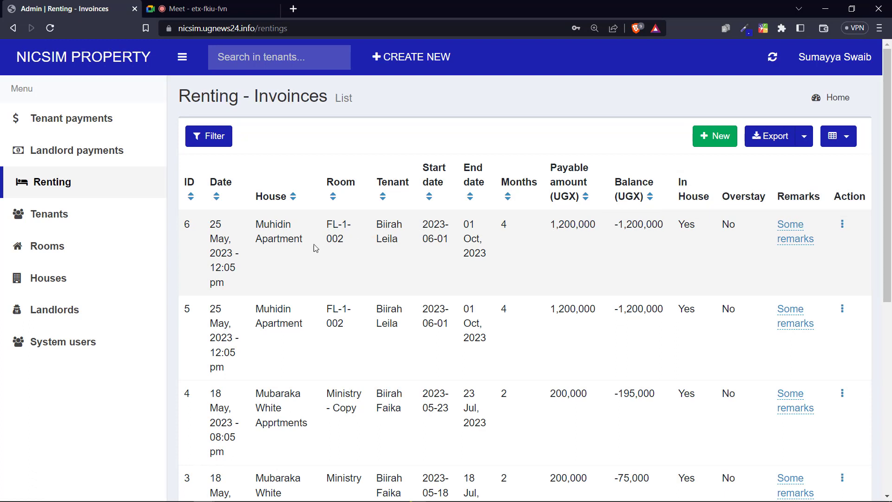
Step: Highlight invoice 6's outstanding balance of -1,200,000 UGX
left_click_drag(609, 223, 674, 224)
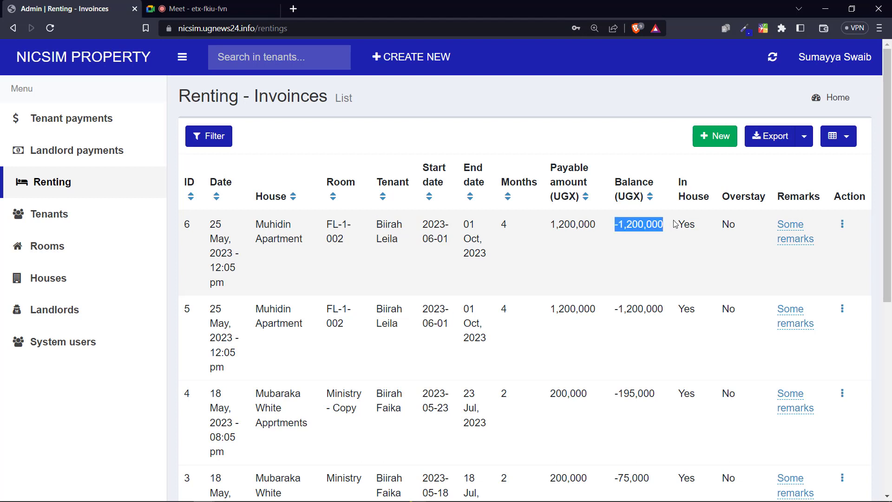
left_click_drag(612, 225, 666, 228)
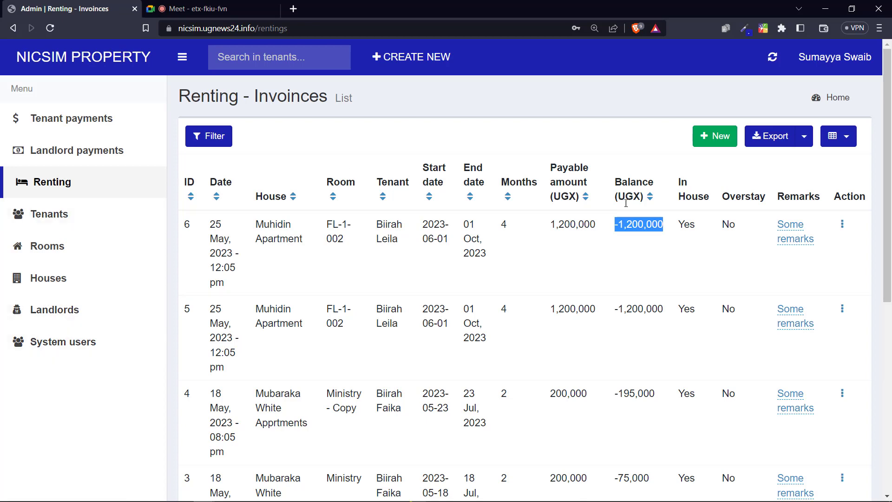
left_click(631, 239)
left_click_drag(644, 226, 608, 230)
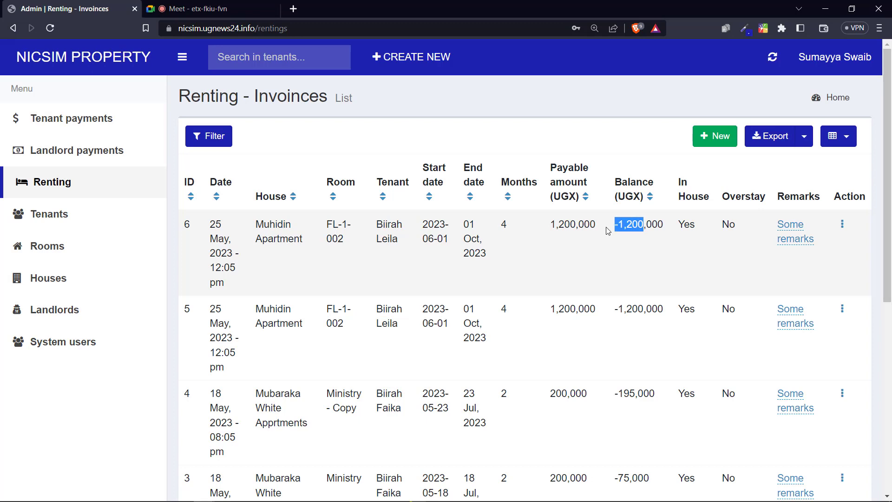
left_click(654, 227)
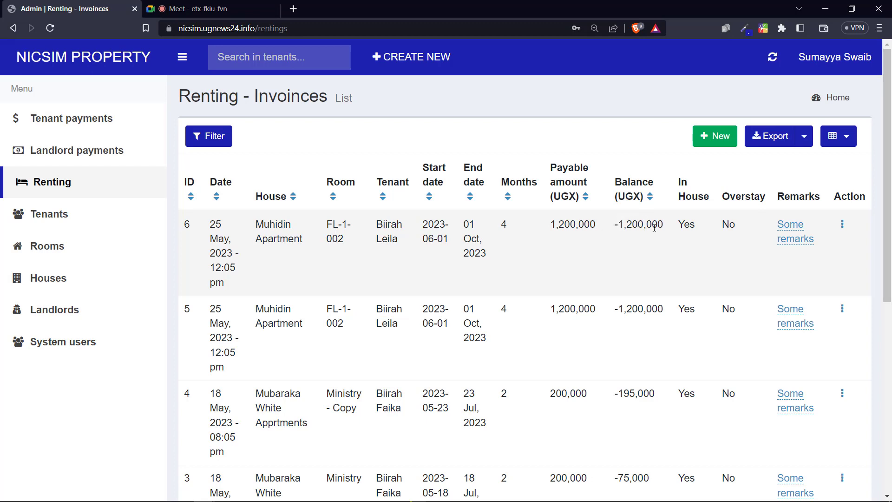
left_click_drag(628, 227, 674, 232)
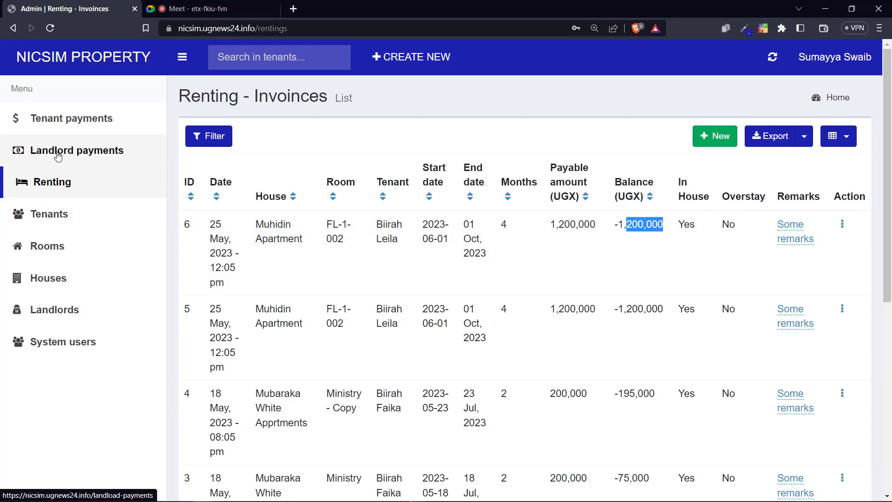
left_click(58, 155)
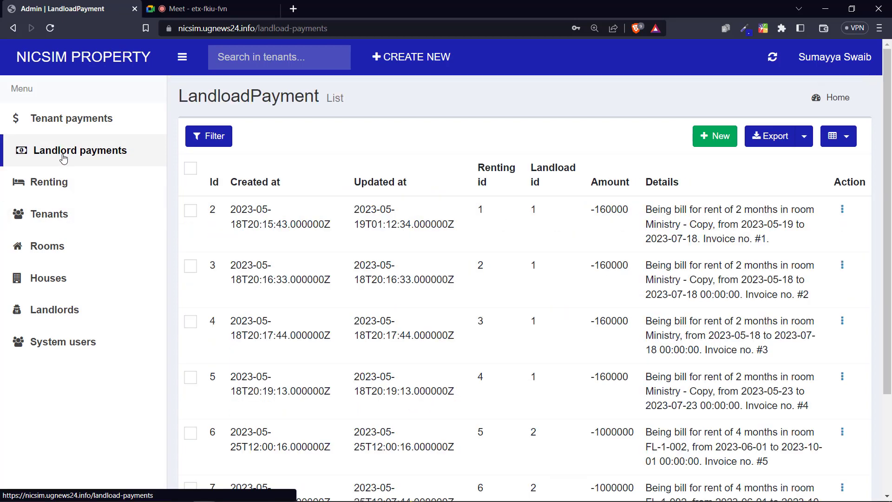
Step: Browse the Landlord payments list and its new-payment form, then move to Tenant payments receipts
scroll(550, 249, "down", 3)
scroll(520, 262, "up", 3)
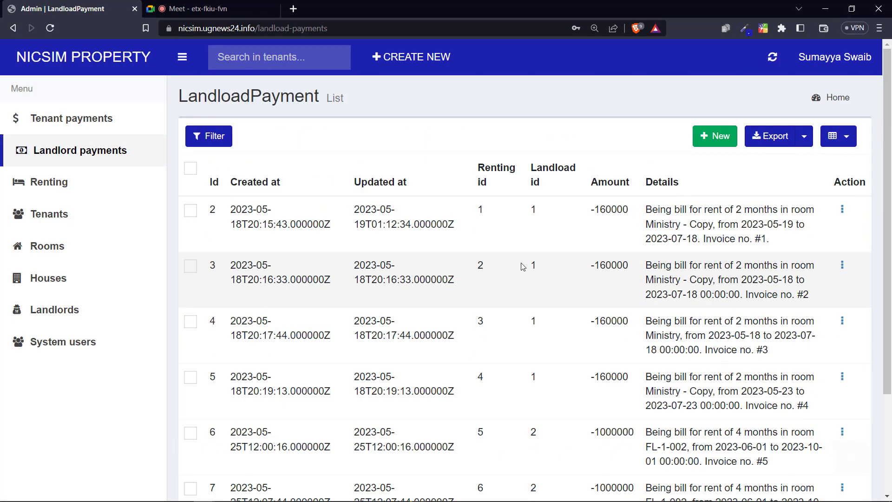
scroll(465, 272, "down", 2)
scroll(419, 260, "up", 2)
left_click(699, 140)
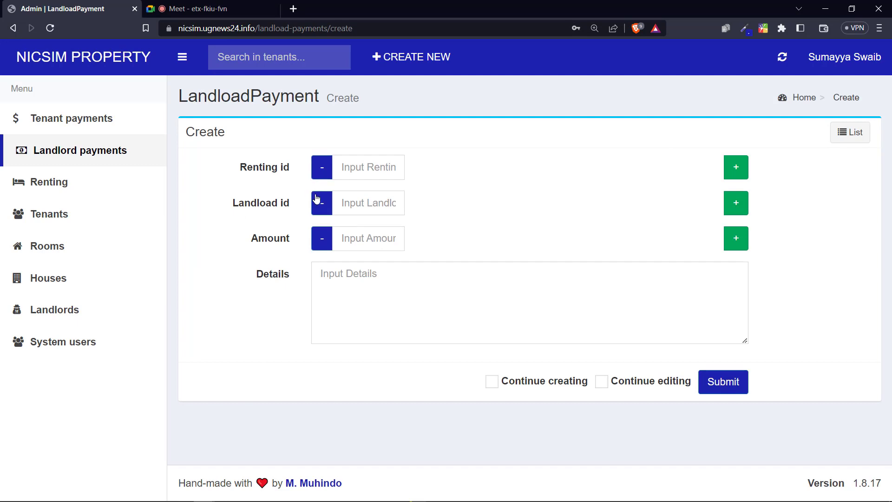
left_click(107, 162)
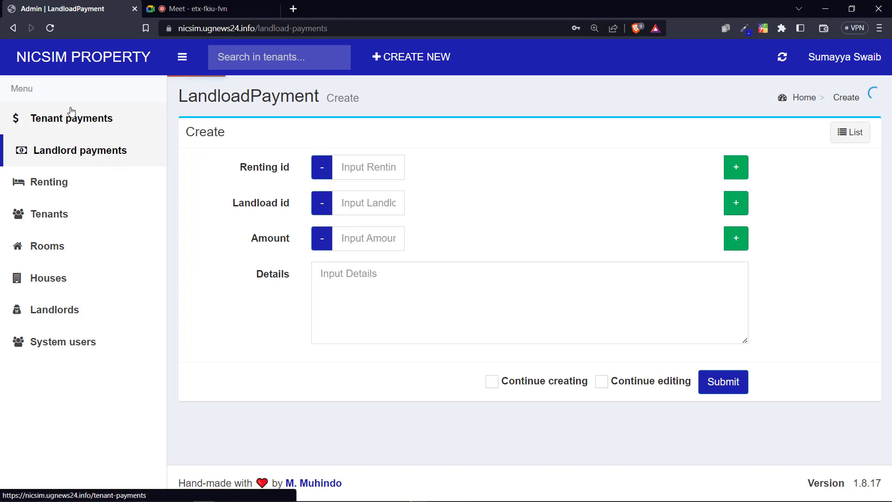
left_click(105, 120)
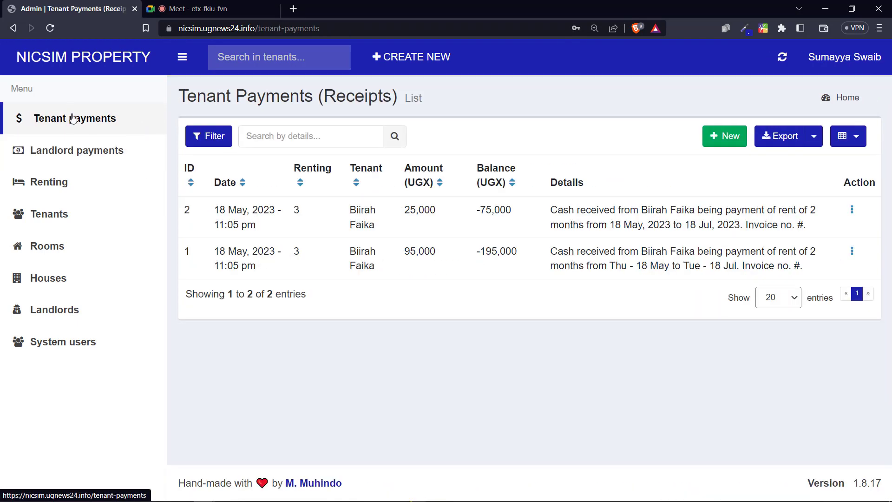
Step: Start a new tenant payment receipt against invoice #6
left_click(739, 138)
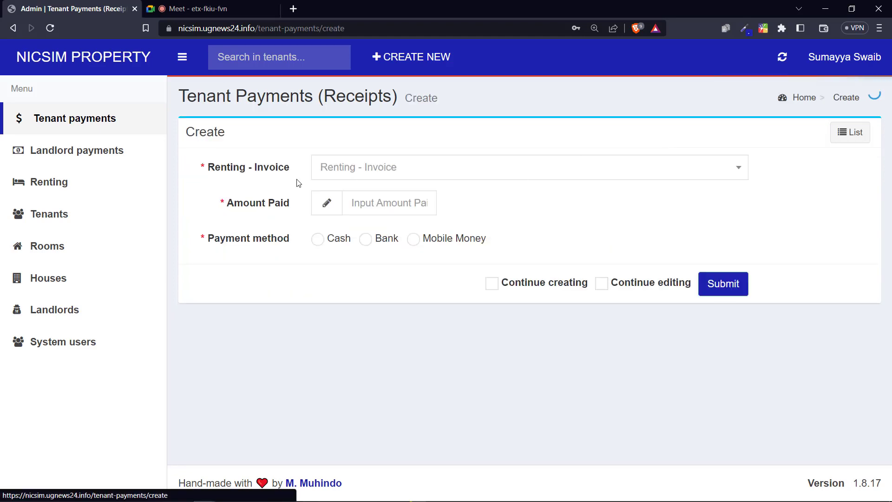
left_click(368, 162)
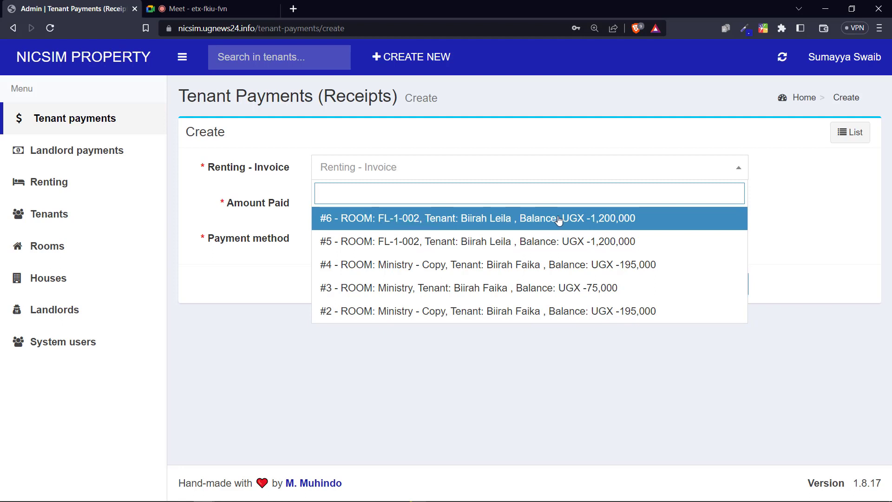
left_click(626, 220)
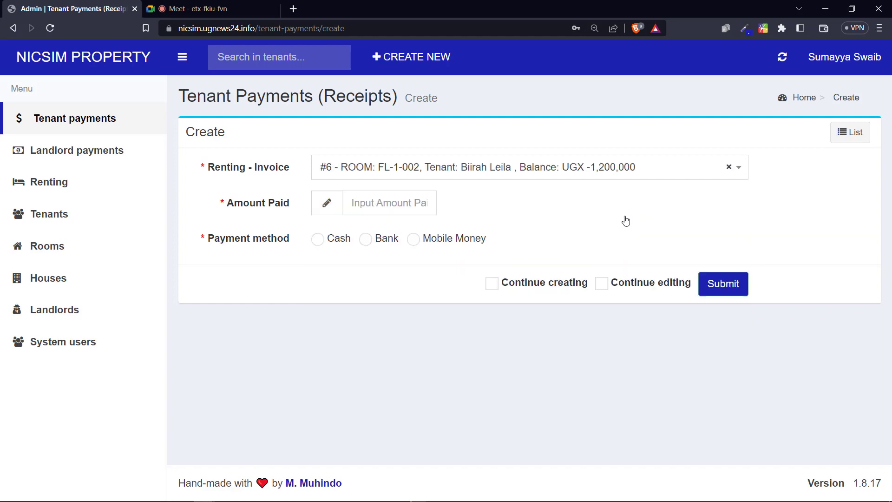
left_click(440, 172)
left_click(437, 223)
Step: Enter 1000000 as the amount paid and mark the payment as Cash
left_click(365, 203)
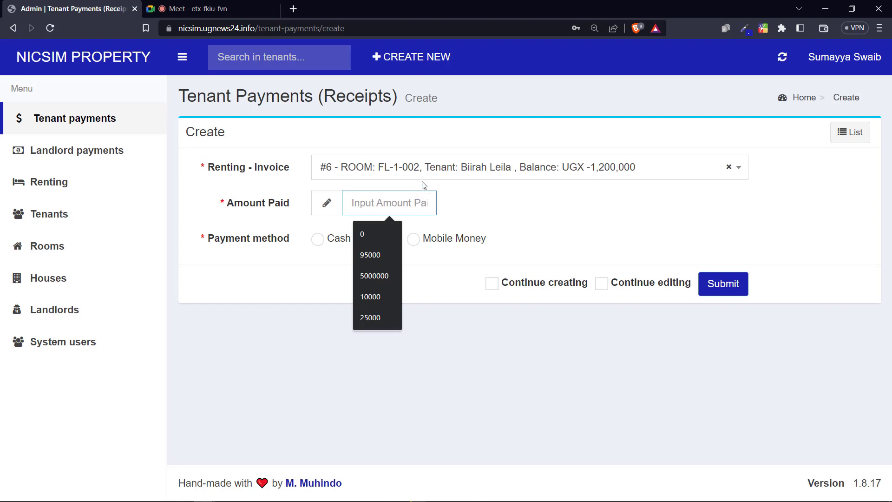
type("1")
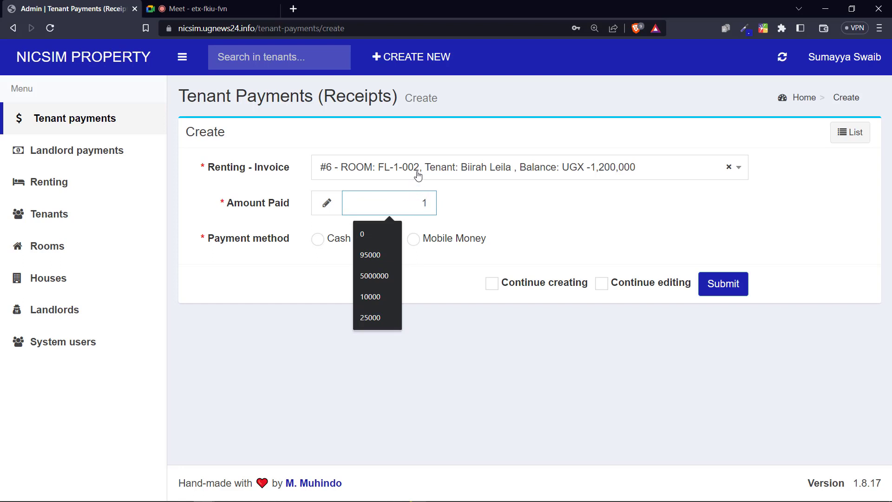
type("0000")
left_click(407, 205)
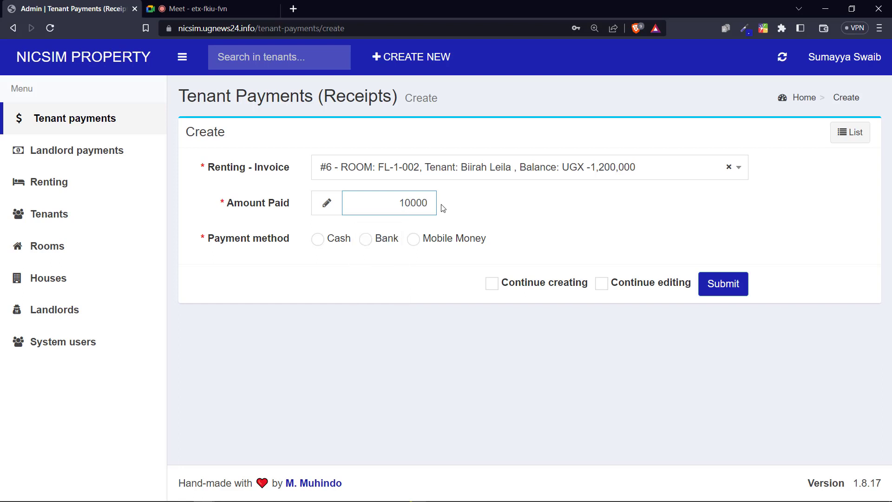
type("00")
left_click(333, 238)
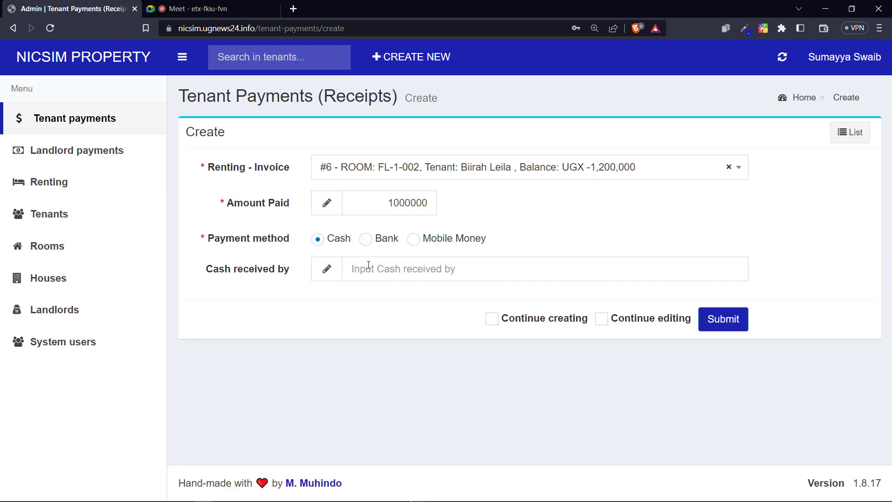
Step: Try the Bank and Mobile Money payment methods, checking their transaction ID and phone fields
left_click(366, 266)
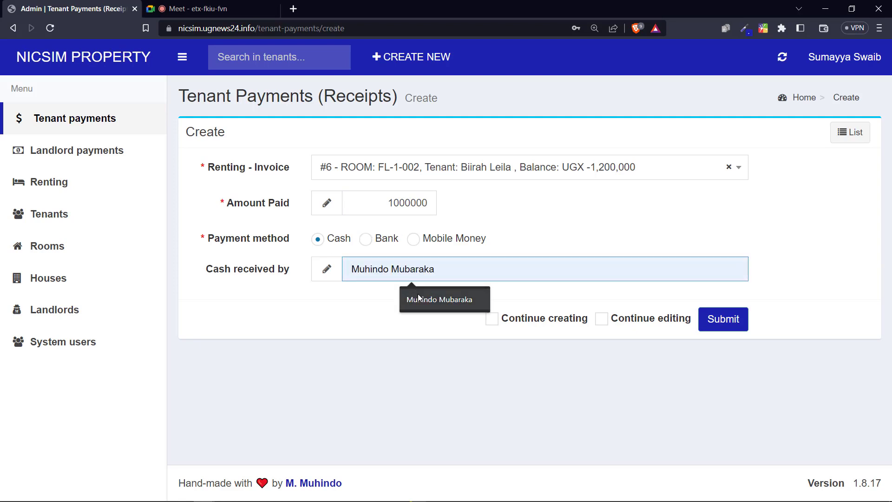
left_click(366, 239)
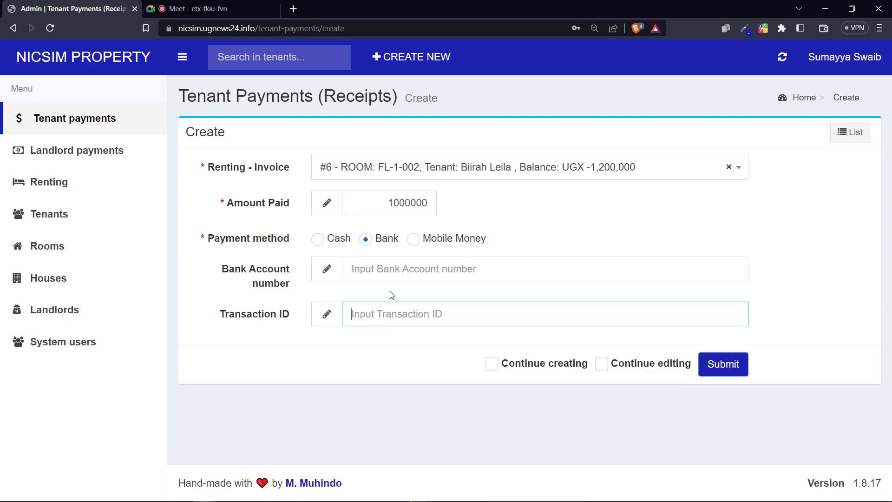
left_click(388, 316)
left_click(448, 239)
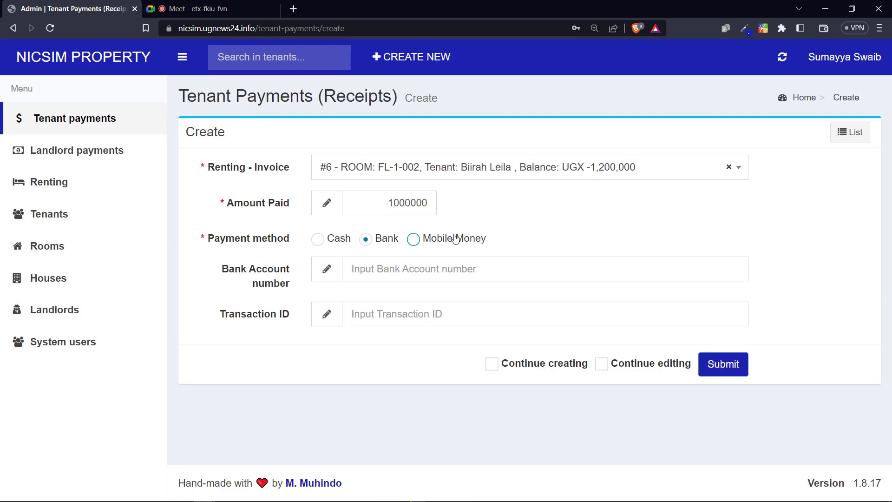
left_click(373, 269)
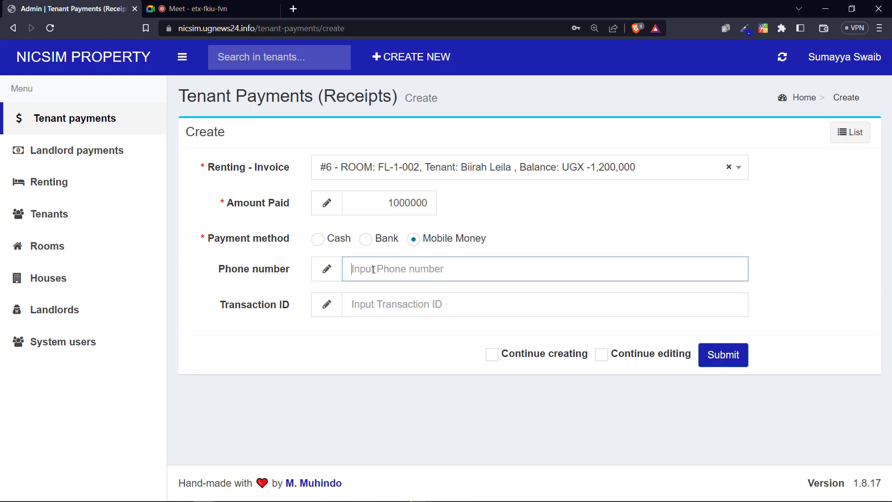
left_click(399, 306)
left_click(416, 268)
Step: Switch back to Cash, fill in the cash receiver from suggestions, and submit the receipt
left_click(318, 239)
left_click(365, 269)
left_click(426, 297)
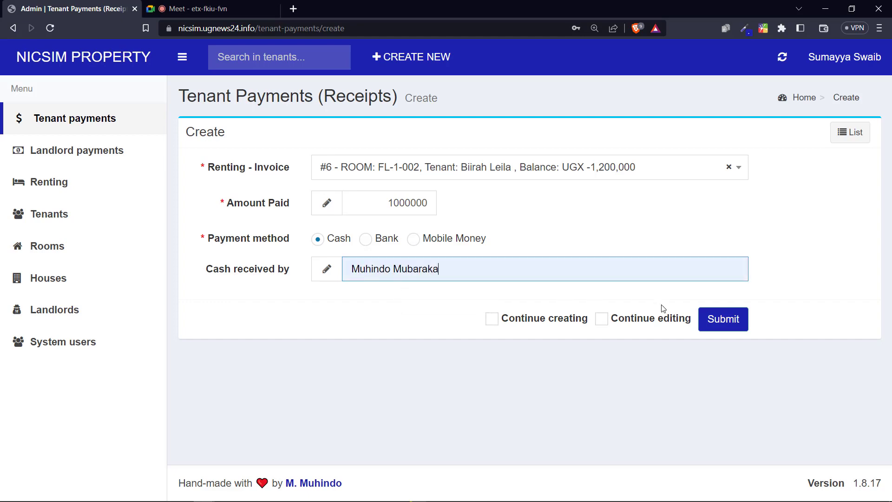
left_click(720, 317)
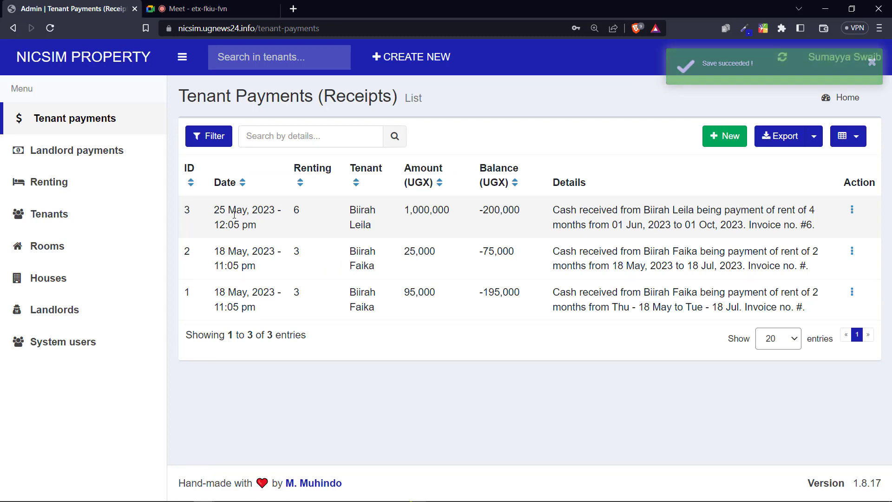
left_click_drag(236, 211, 297, 215)
left_click_drag(216, 96, 318, 97)
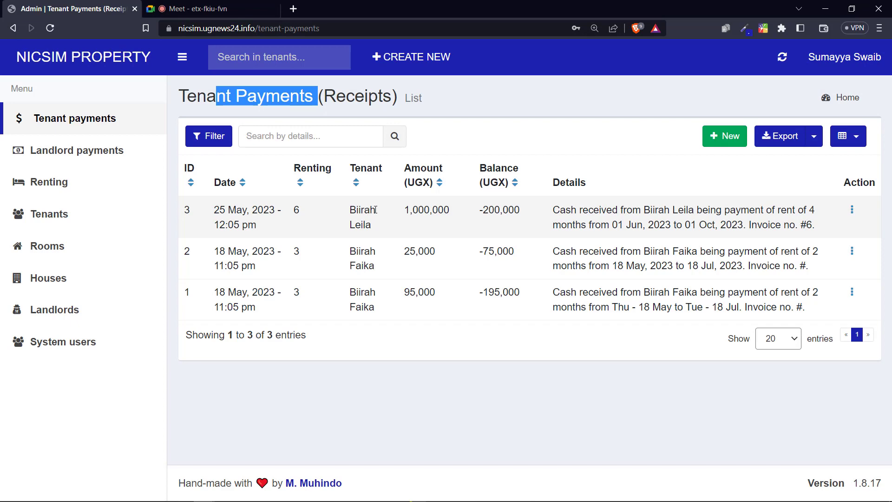
left_click_drag(404, 210, 429, 210)
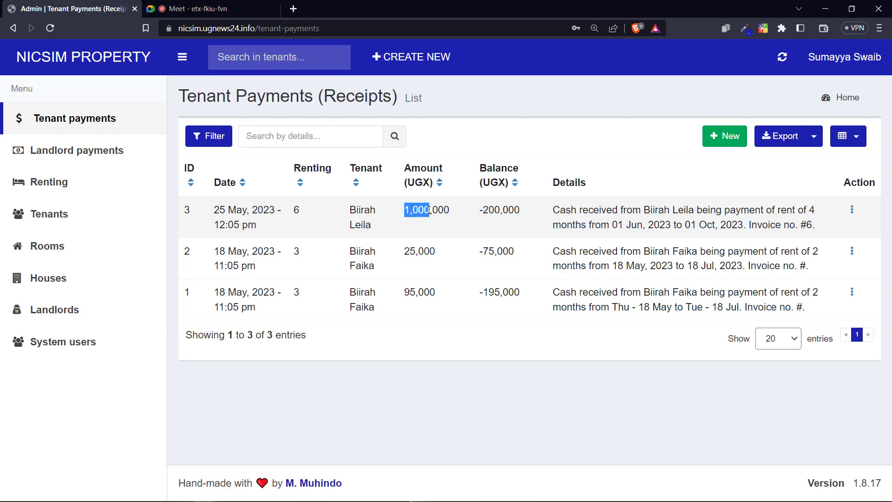
left_click_drag(352, 212, 377, 233)
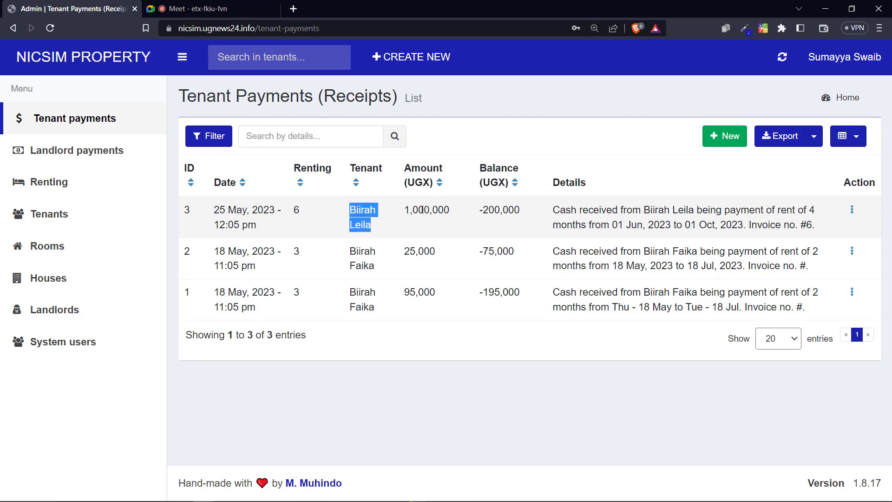
left_click_drag(422, 210, 419, 210)
left_click_drag(484, 210, 503, 211)
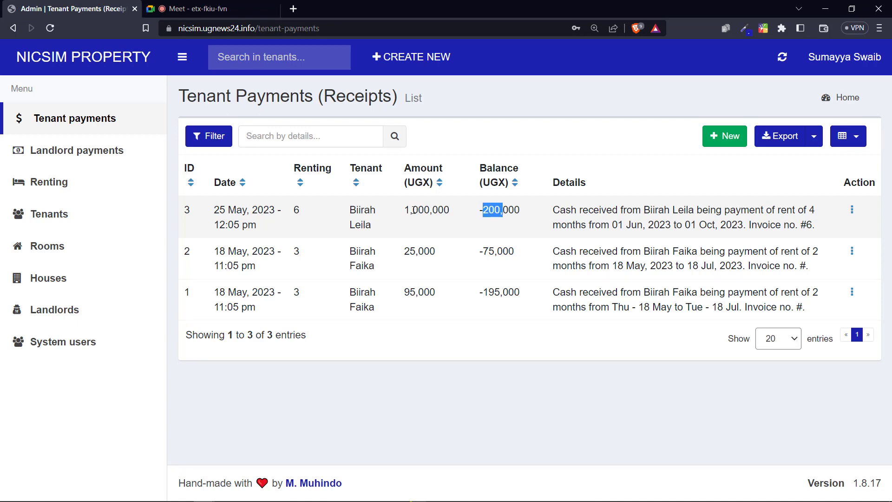
left_click_drag(413, 211, 685, 210)
left_click(654, 210)
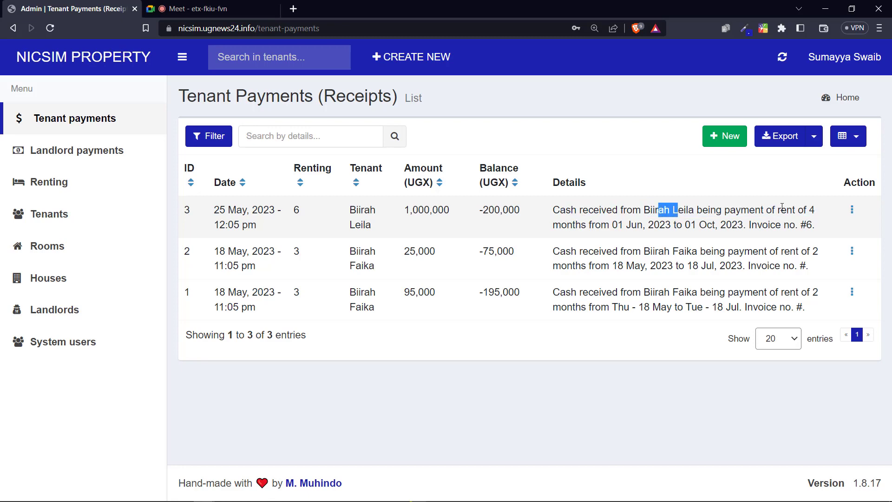
left_click_drag(568, 225, 632, 226)
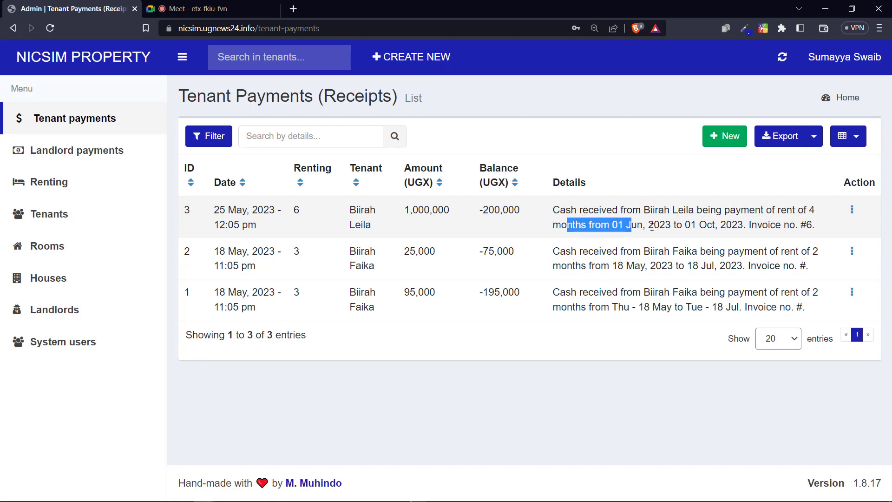
left_click_drag(768, 226, 823, 228)
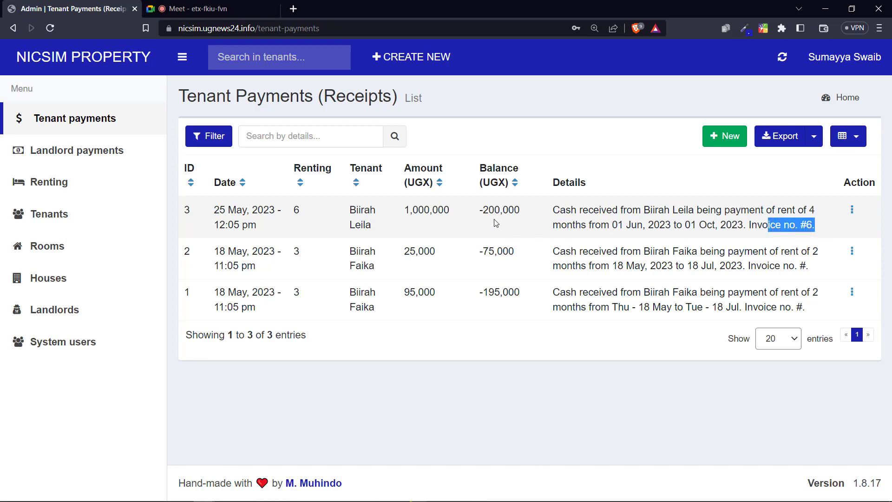
left_click_drag(489, 212, 524, 215)
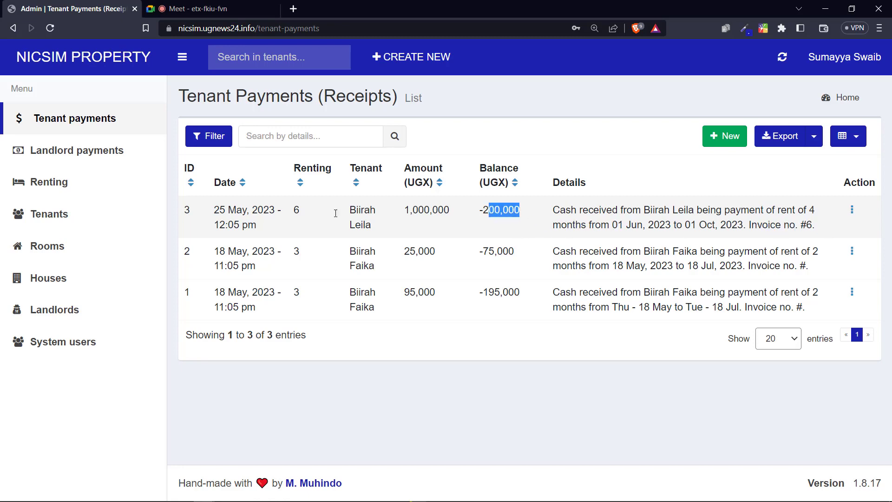
Step: In the Renting invoices list, highlight invoice 6's -200,000 balance and the -1,670,000 and 3,195,000 totals
left_click(51, 190)
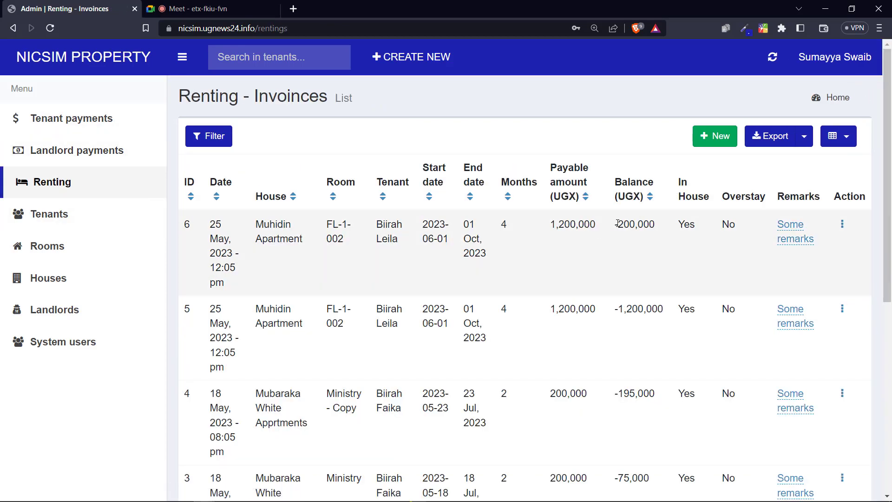
left_click_drag(618, 224, 664, 226)
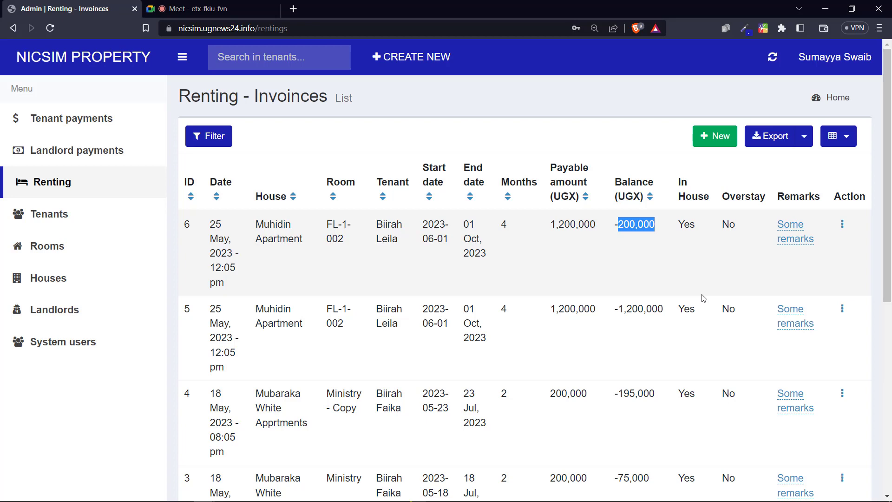
scroll(665, 185, "down", 8)
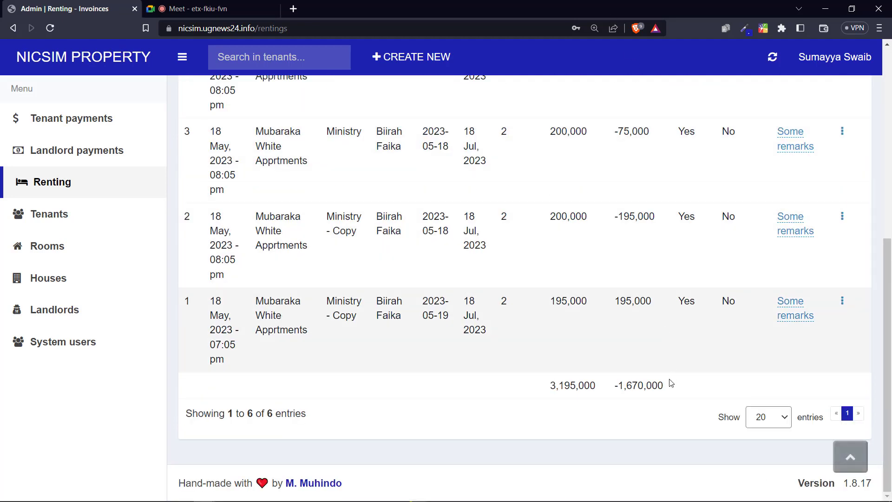
left_click_drag(615, 385, 679, 390)
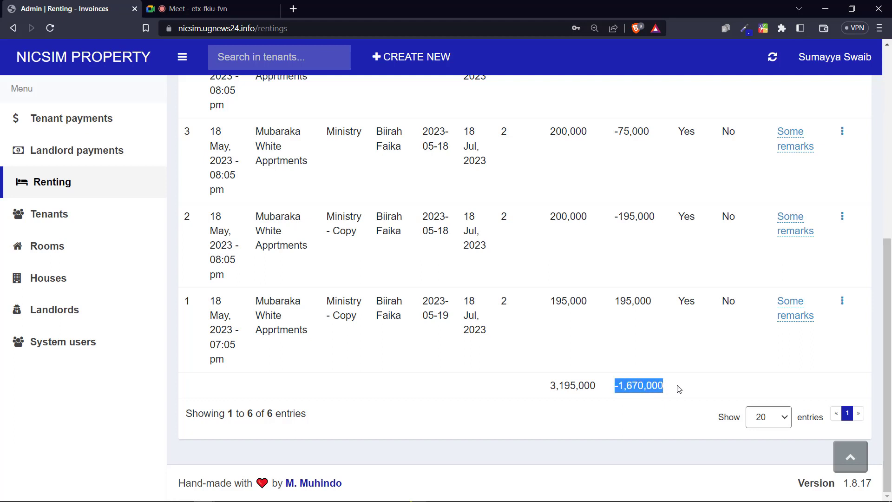
left_click(614, 389)
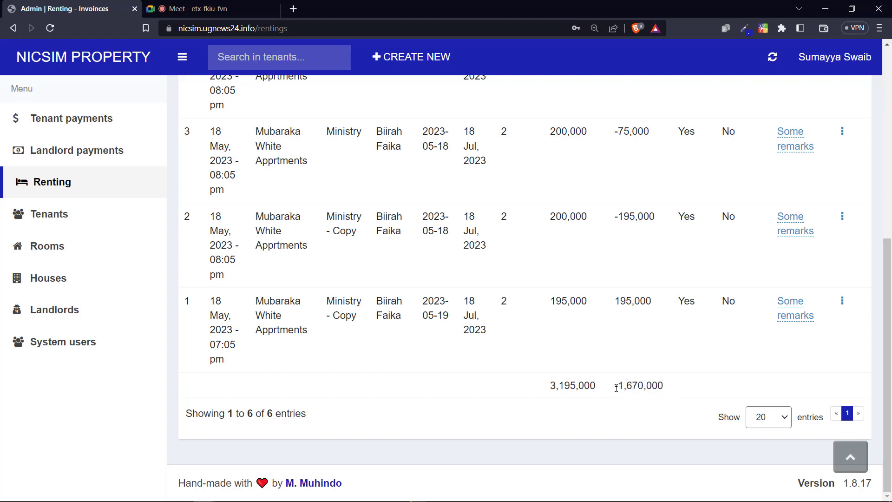
left_click_drag(616, 388, 665, 390)
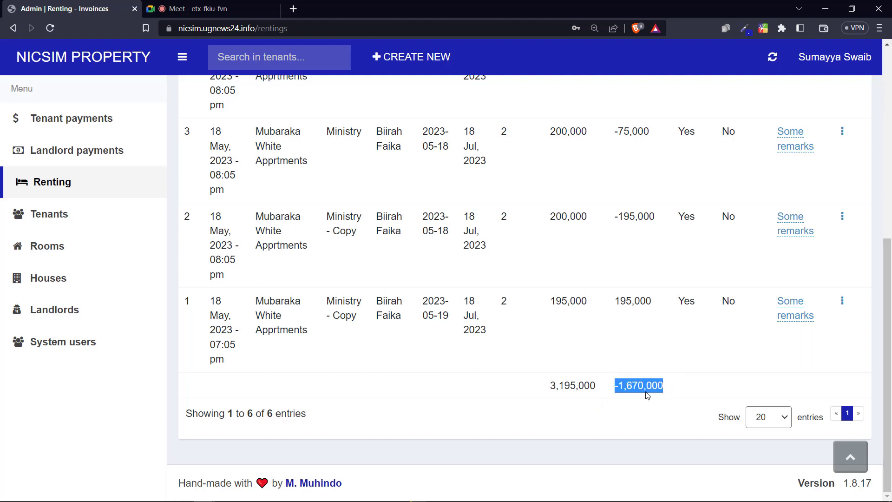
left_click_drag(547, 389, 599, 390)
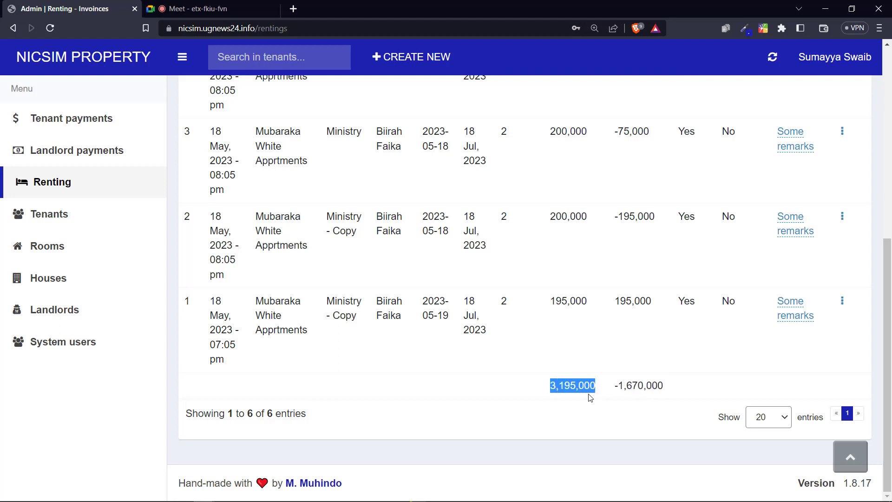
Step: Open the invoice Filter panel, look through it, and close it again
scroll(590, 411, "up", 1)
scroll(589, 419, "down", 1)
scroll(534, 365, "up", 6)
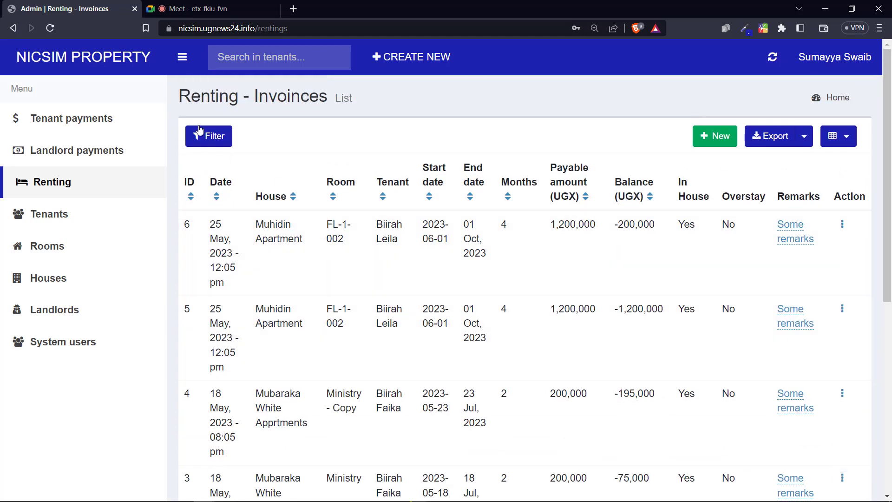
left_click(200, 132)
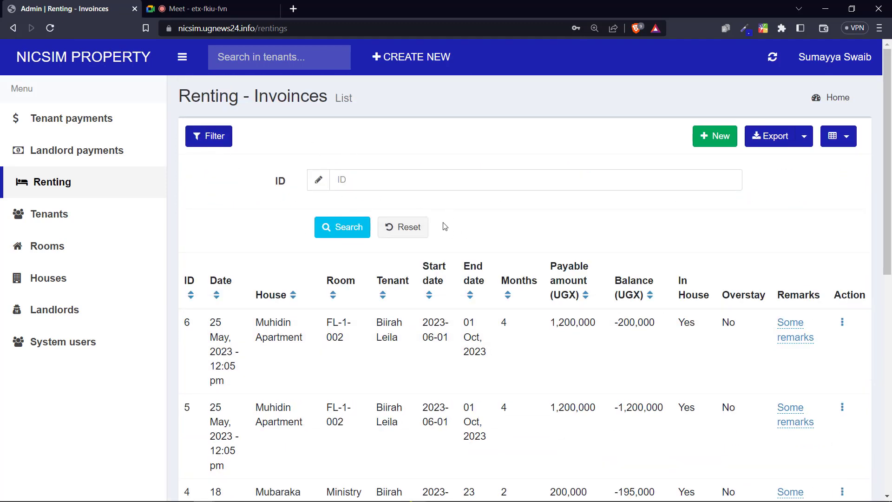
scroll(578, 291, "down", 6)
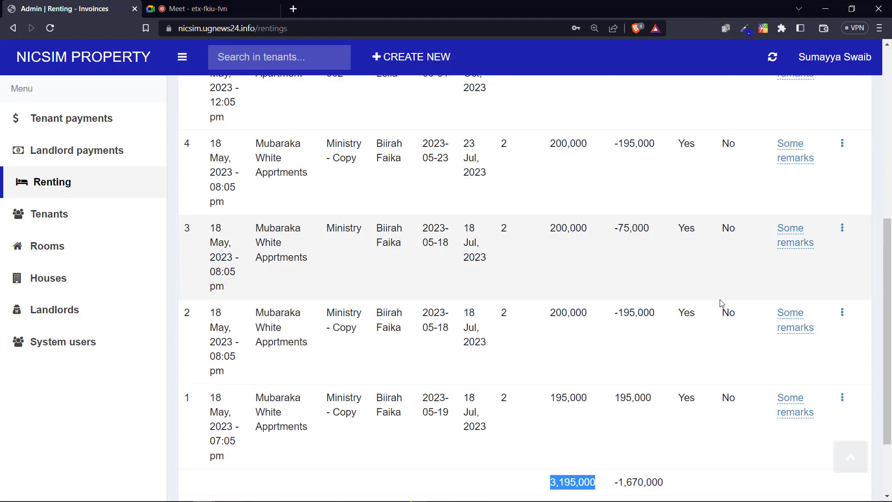
scroll(633, 358, "down", 2)
scroll(545, 345, "up", 4)
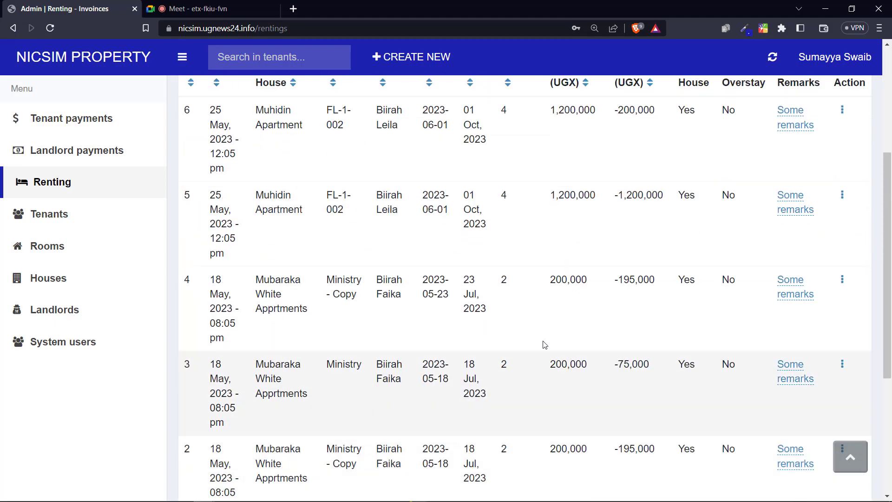
scroll(544, 344, "up", 4)
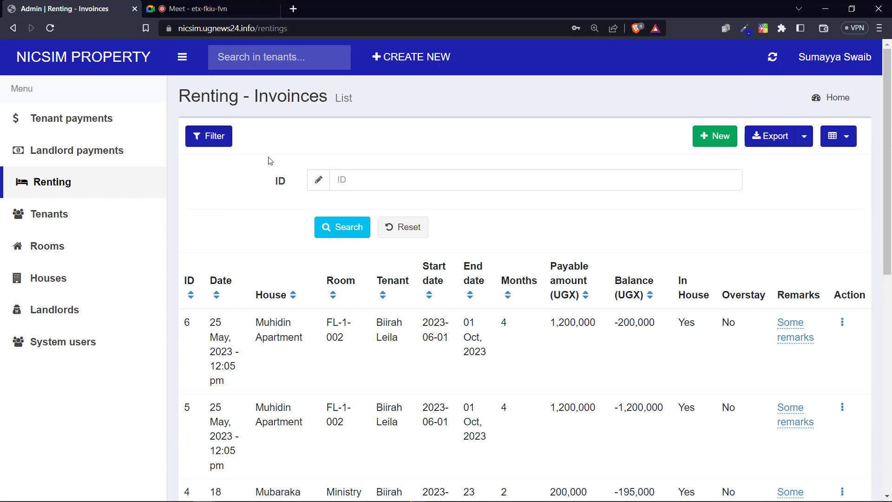
left_click(216, 139)
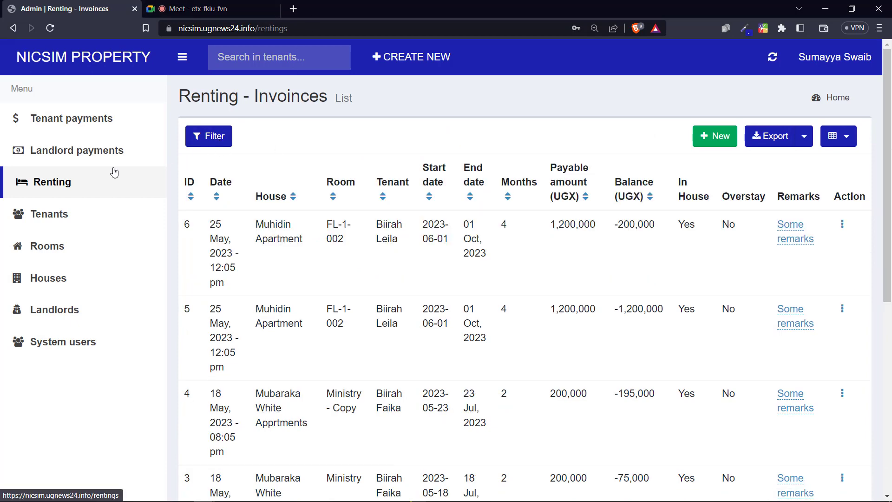
Step: View the Landlord payments list, then return to the Tenant payments receipts list
left_click(94, 157)
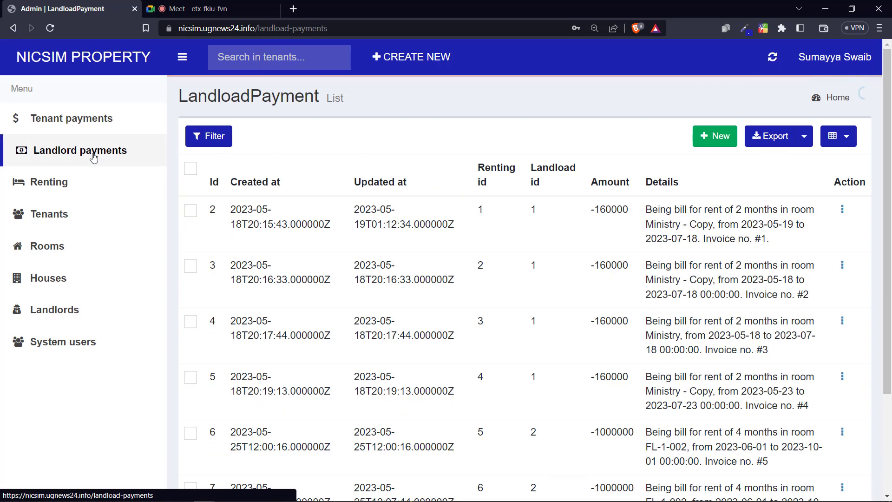
left_click(107, 130)
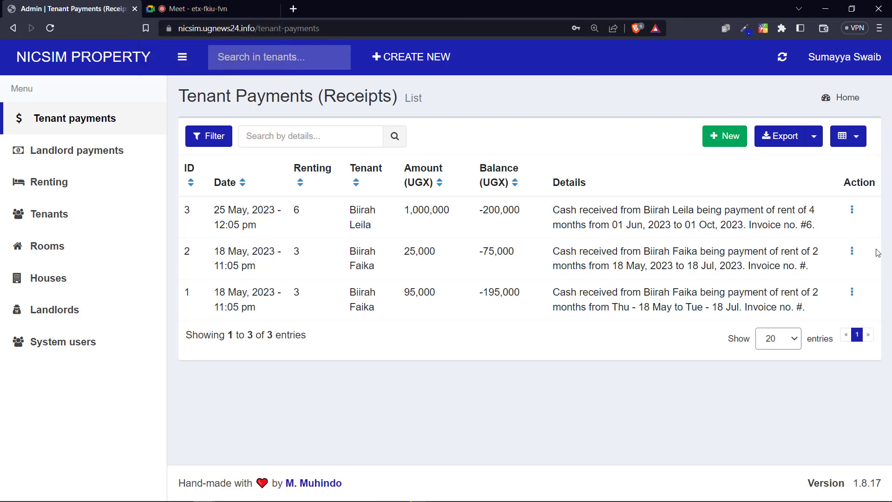
left_click_drag(567, 224, 691, 225)
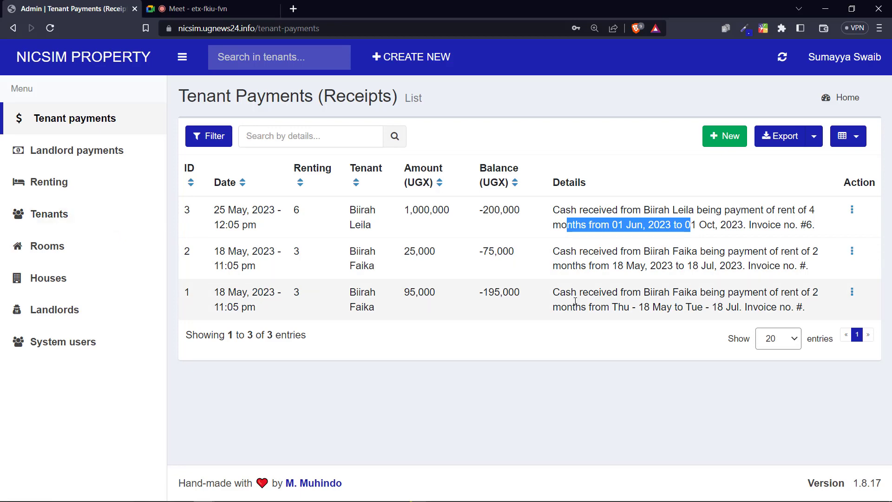
key("alt+Tab")
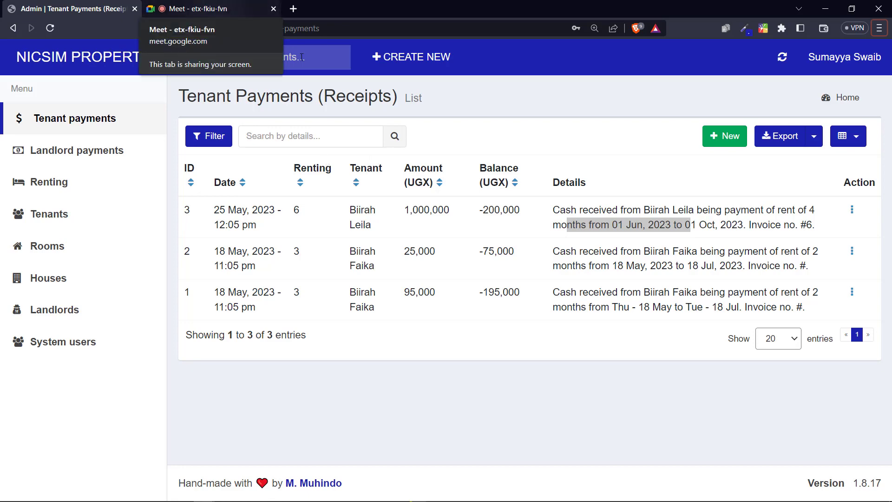
key("alt+Tab")
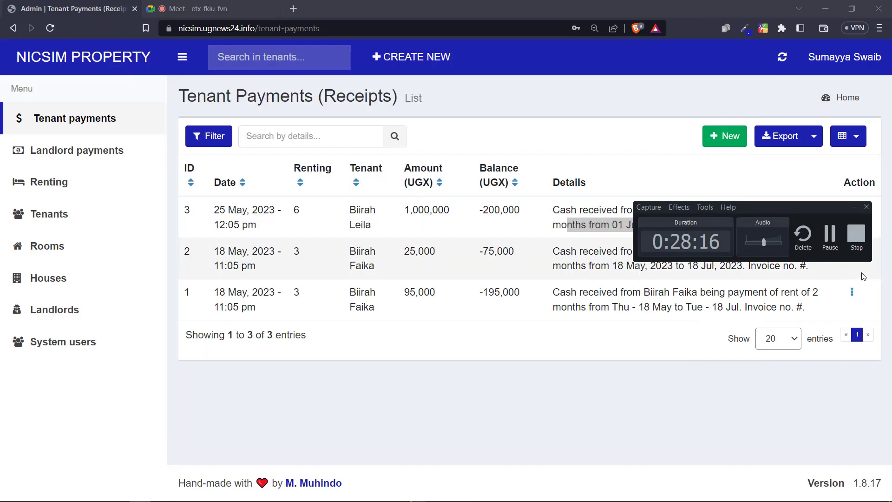